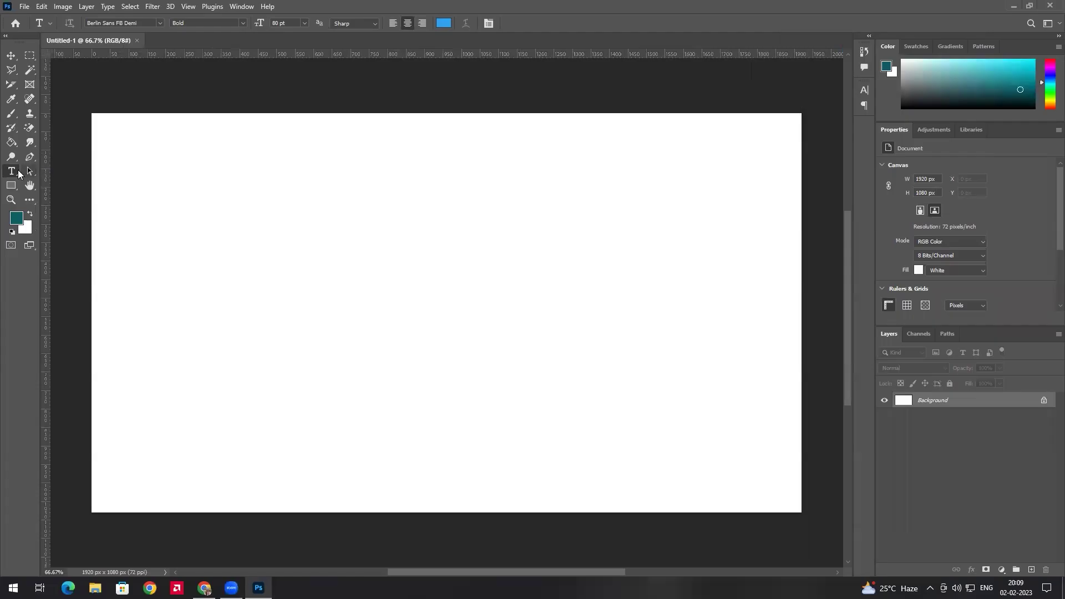
Step: Add the horizontal text "Adobe photoshop" to the canvas and move it horizontally to near the canvas centre
right_click(11, 171)
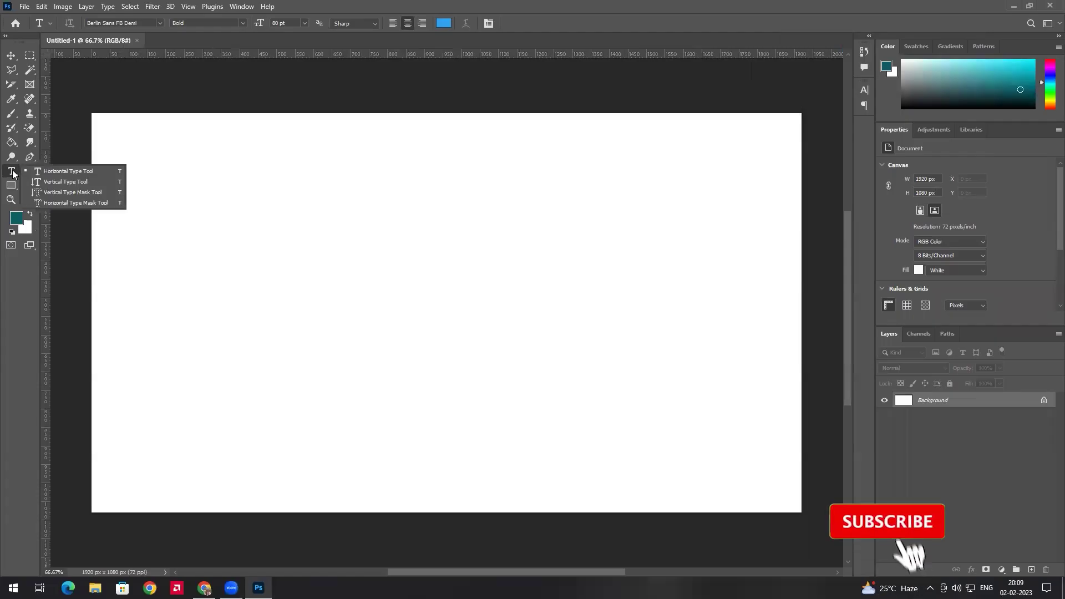
left_click(61, 171)
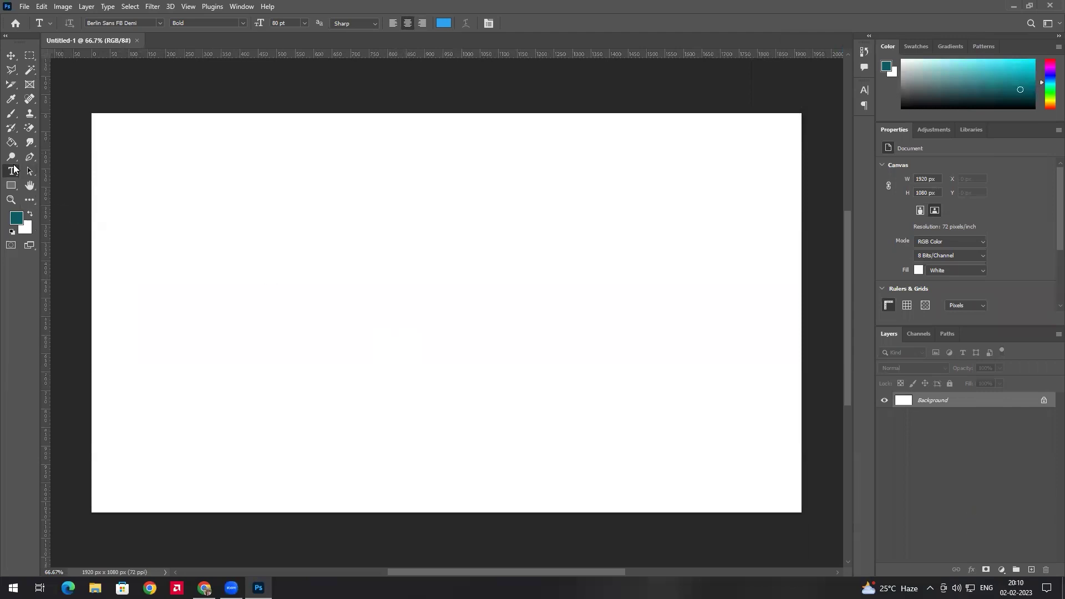
right_click(14, 170)
left_click(72, 171)
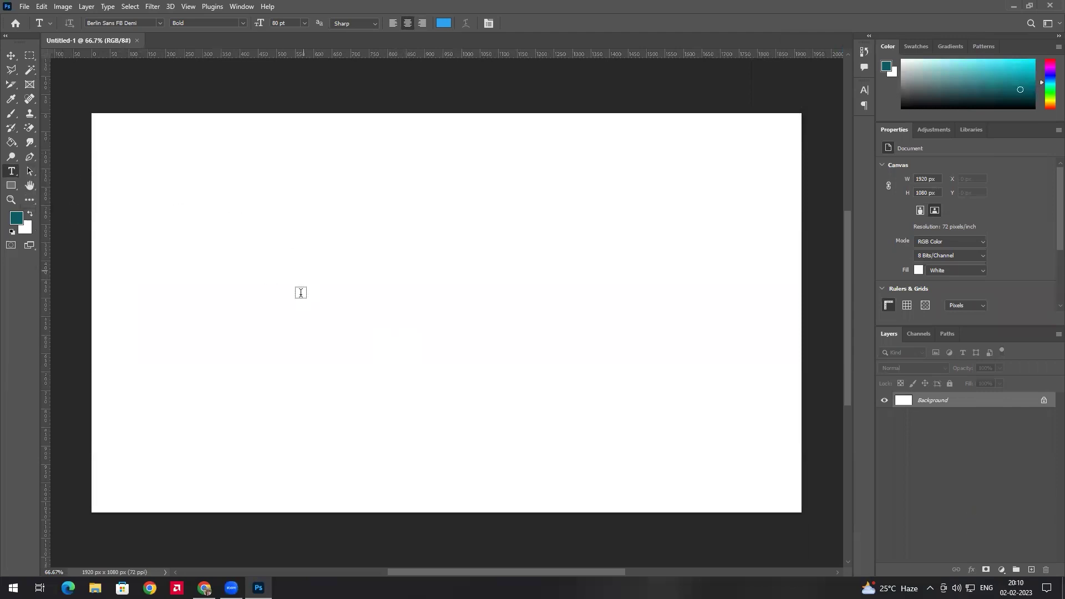
left_click(261, 303)
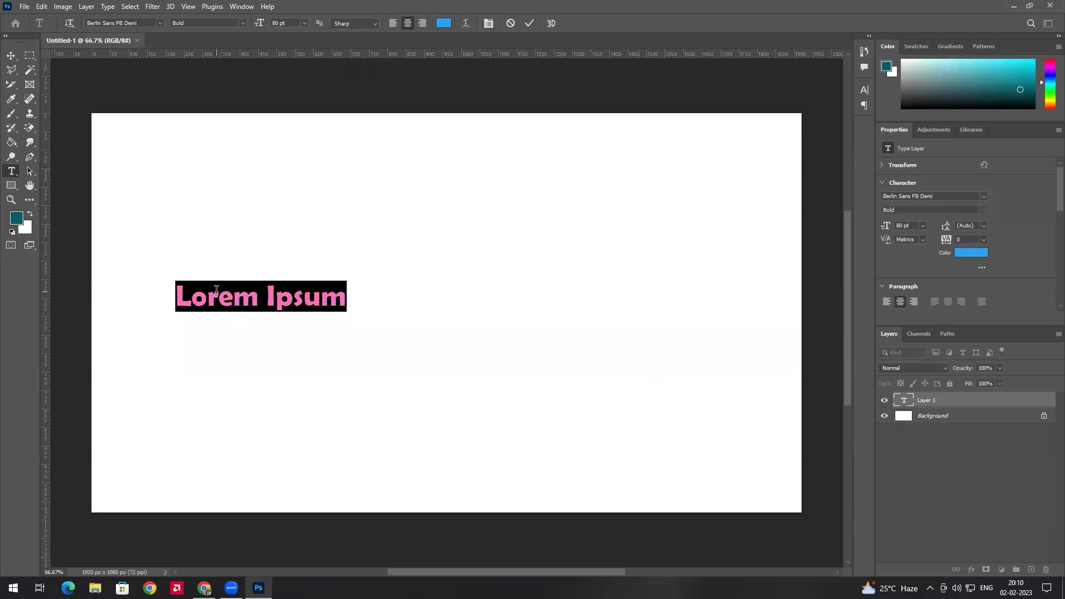
type("Ado")
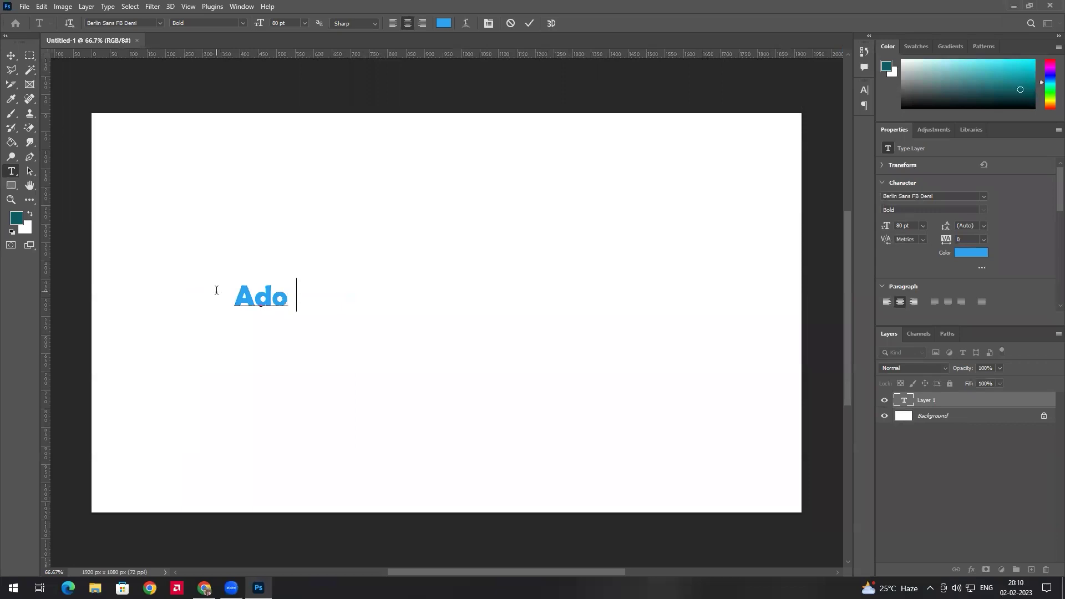
type("be photosd")
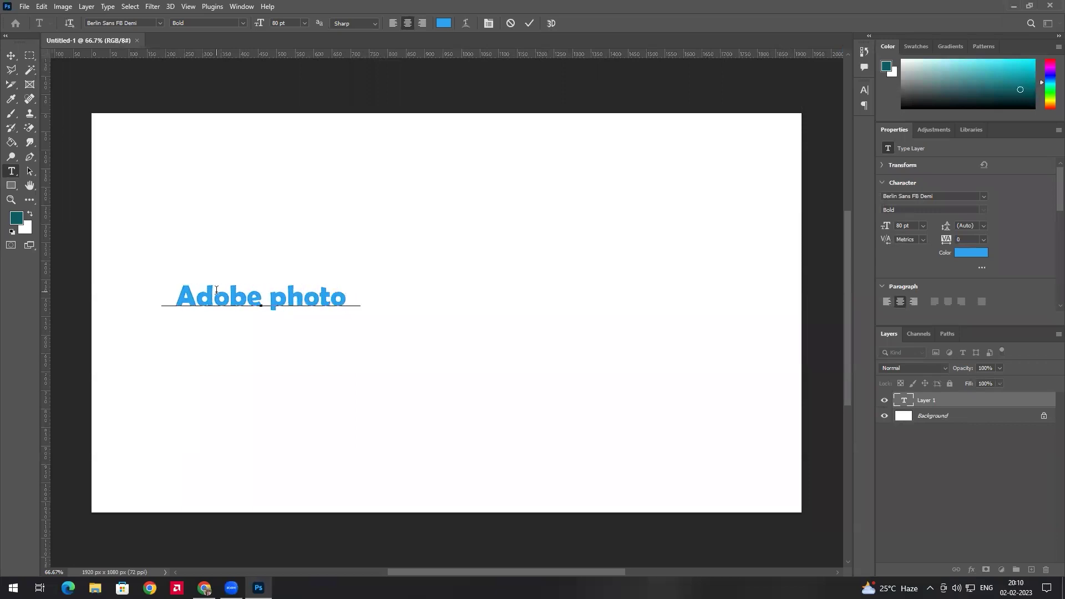
key("BackSpace")
key("BackSpace")
type("shop")
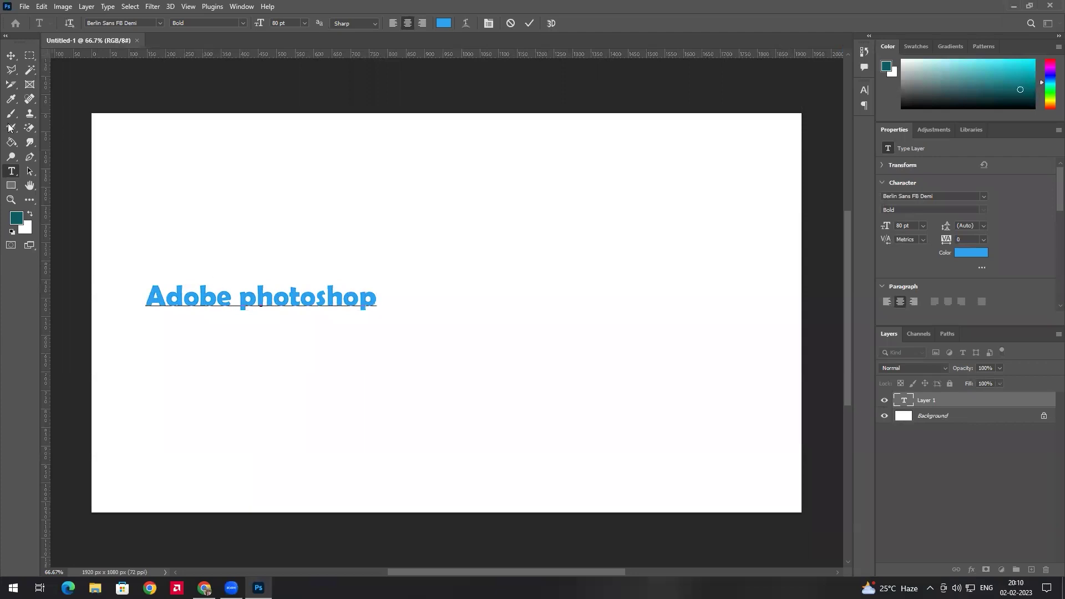
left_click(15, 55)
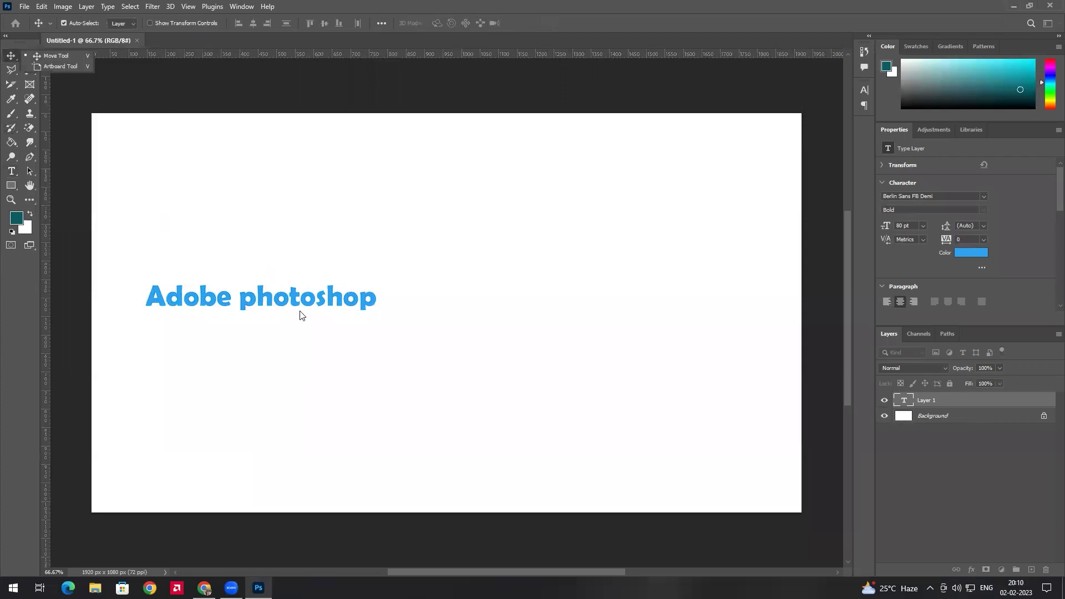
left_click_drag(277, 302, 432, 305)
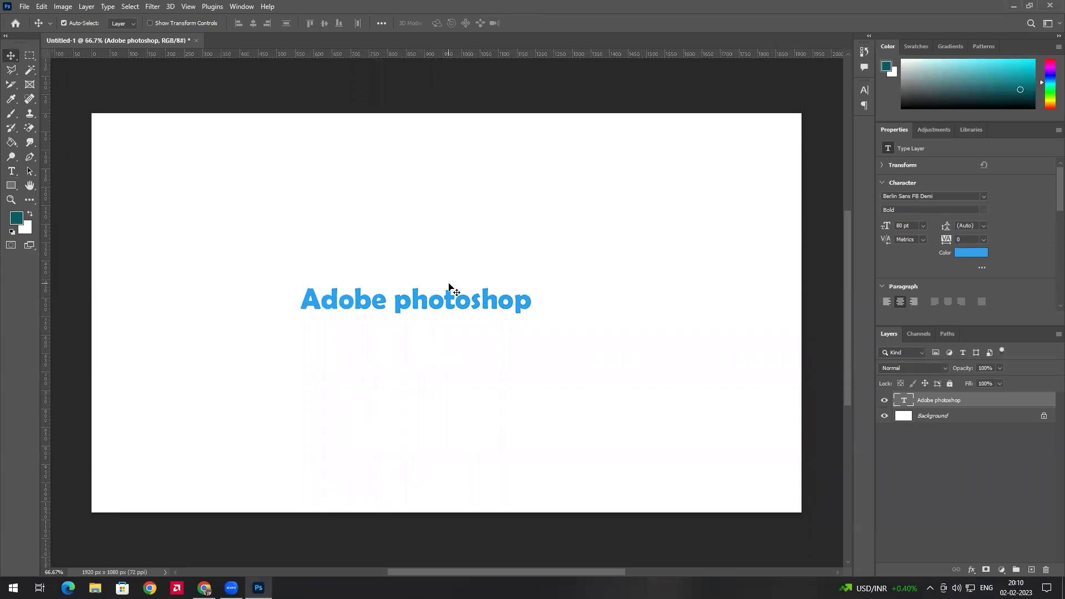
Step: Show the character settings and set the font of the "Adobe photoshop" text layer to Arial Rounded MT Bold
left_click(252, 6)
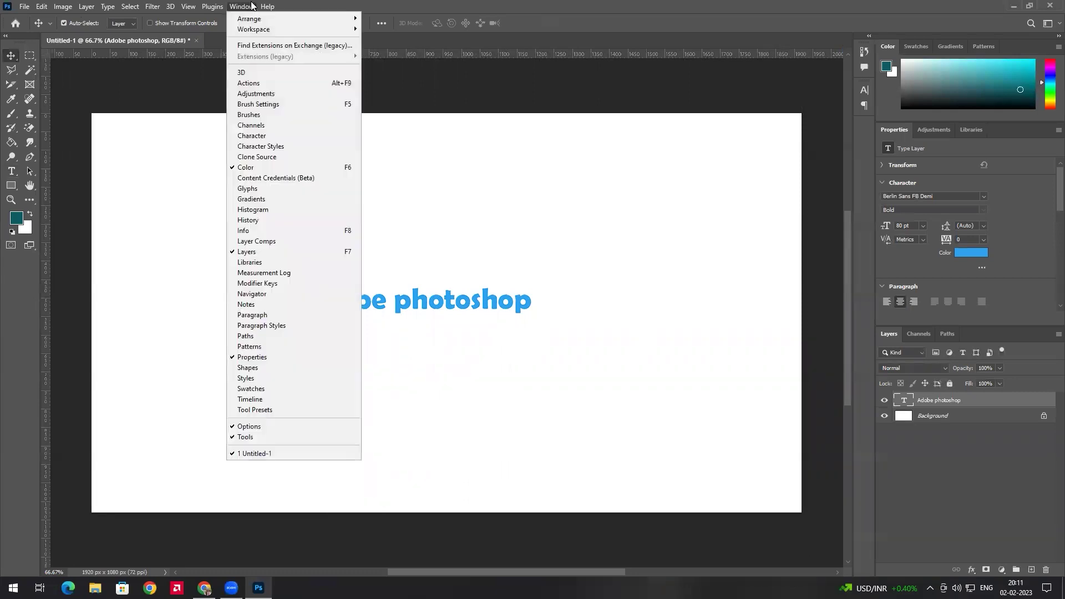
left_click(282, 136)
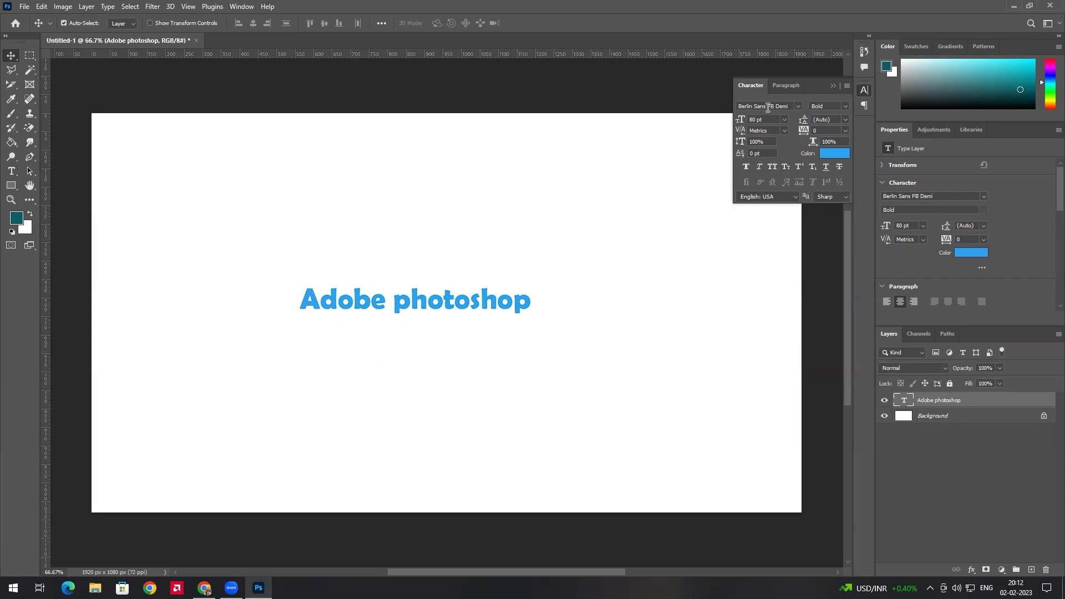
left_click(950, 426)
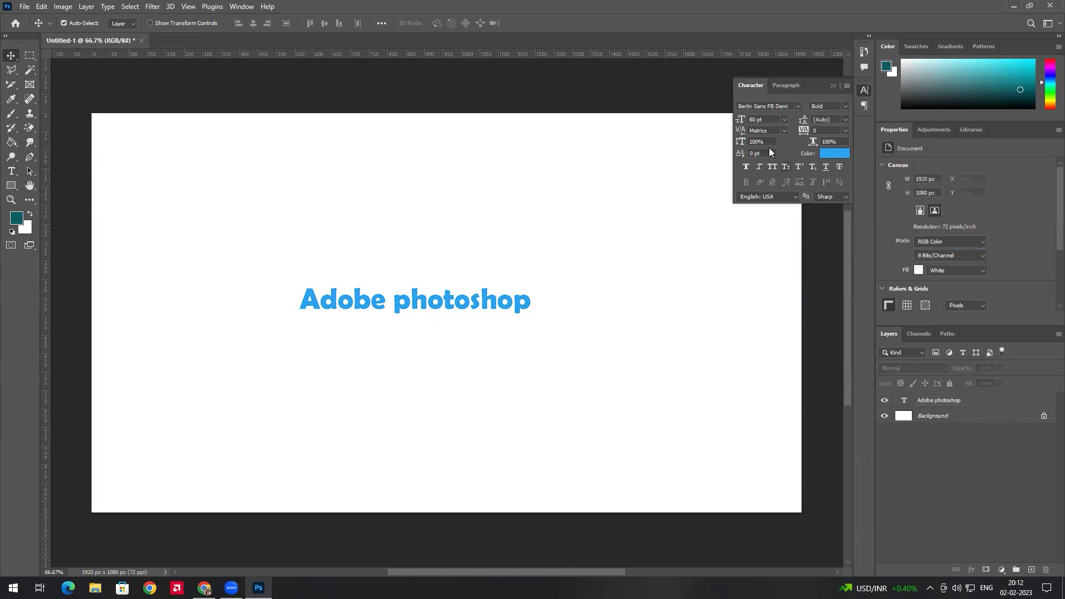
left_click(951, 406)
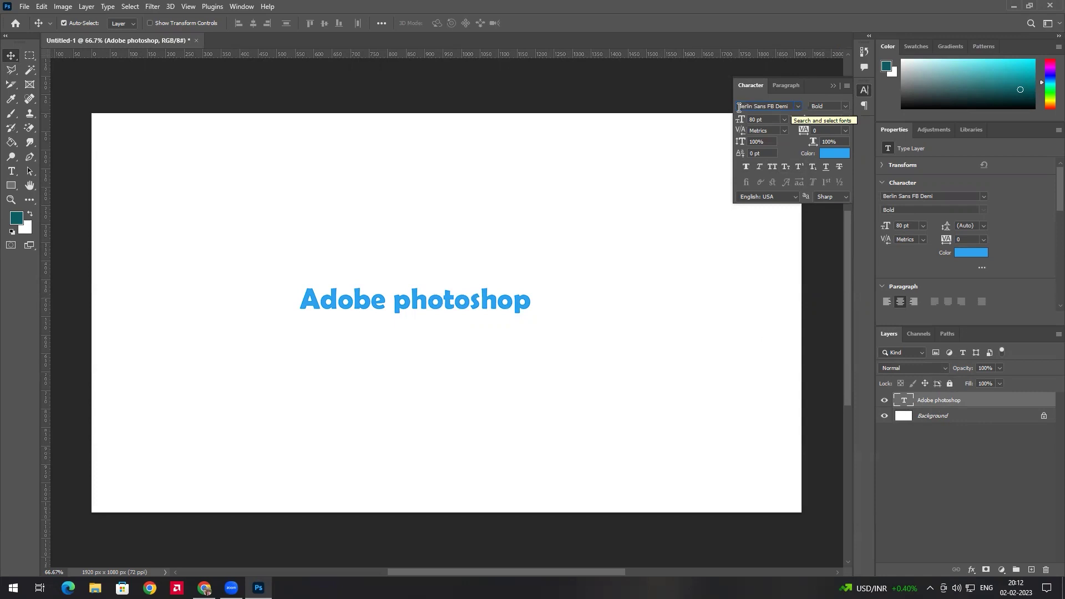
left_click(797, 105)
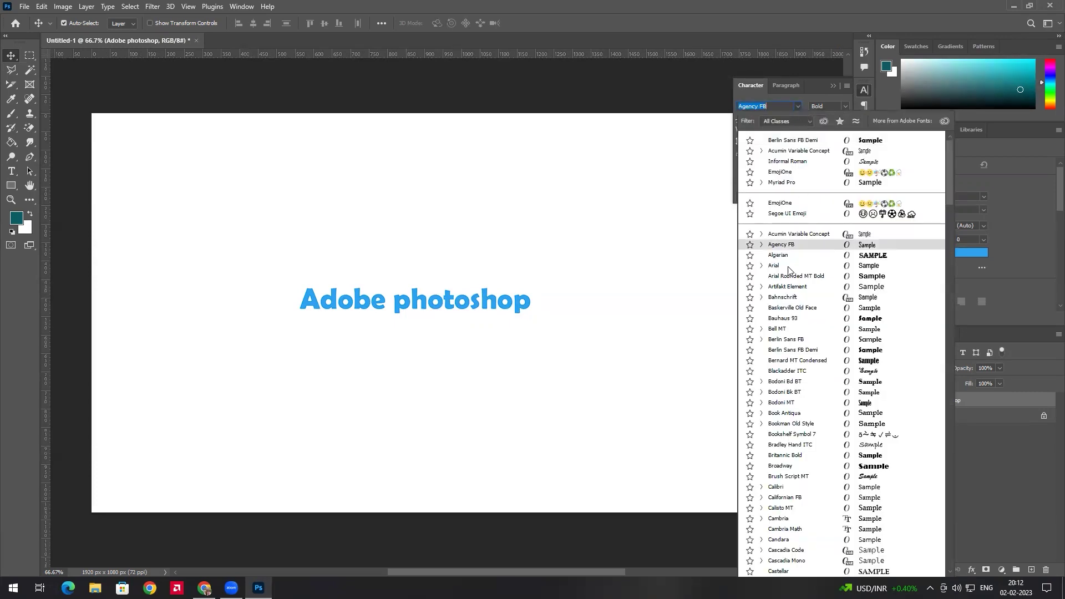
left_click(781, 320)
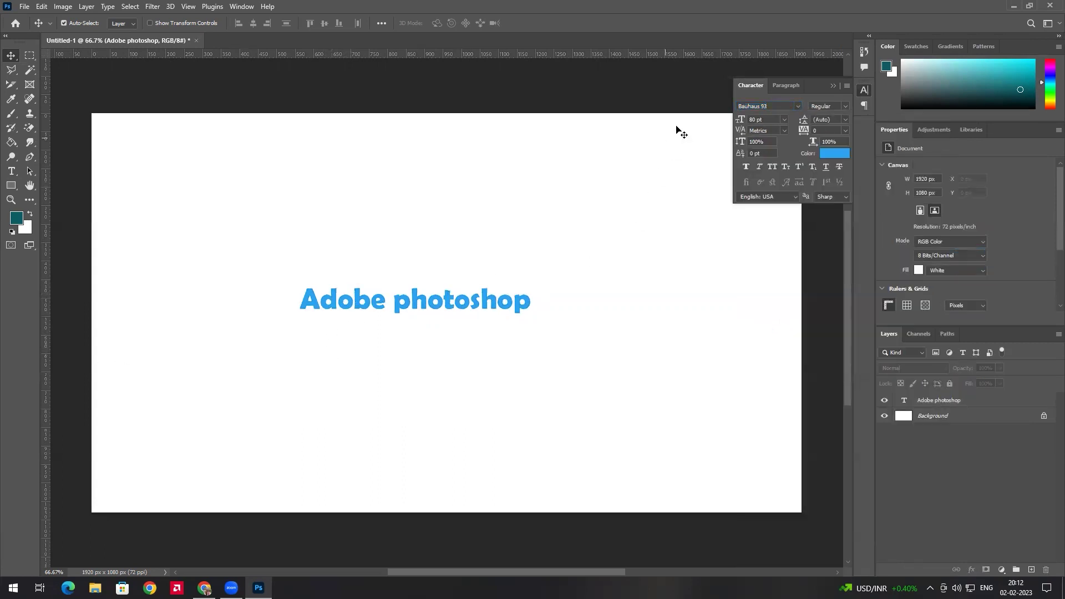
key("ctrl+z")
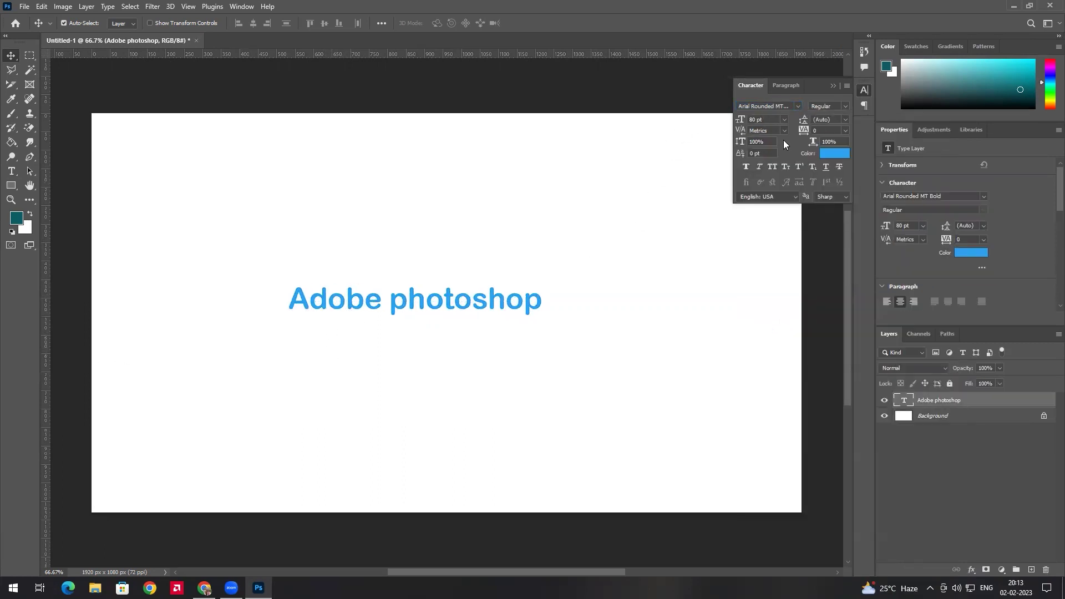
left_click(737, 122)
left_click(737, 122)
left_click(767, 109)
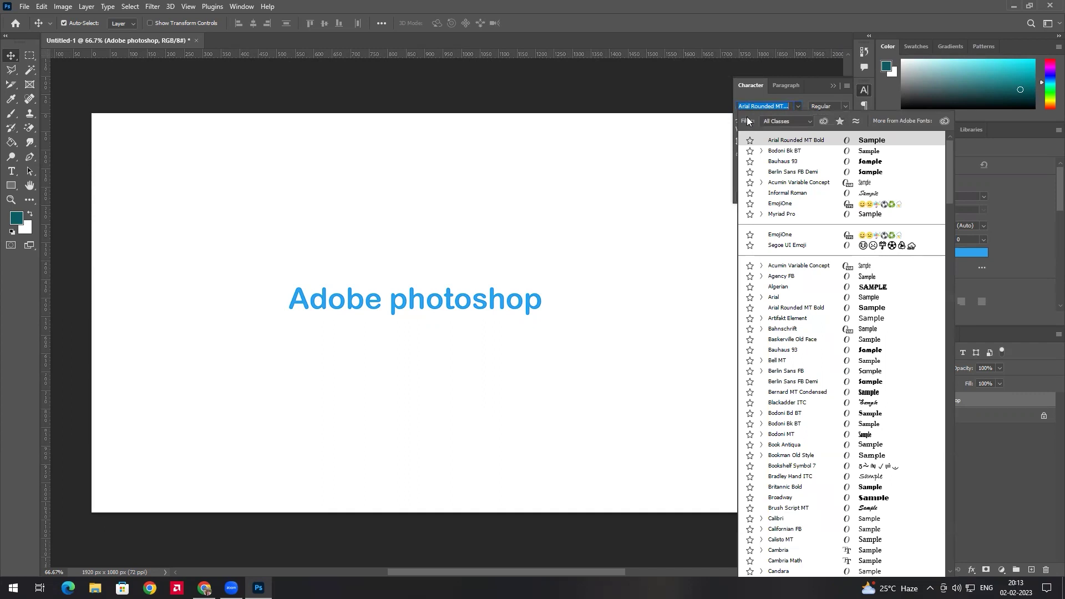
left_click(796, 84)
left_click(779, 84)
left_click(753, 84)
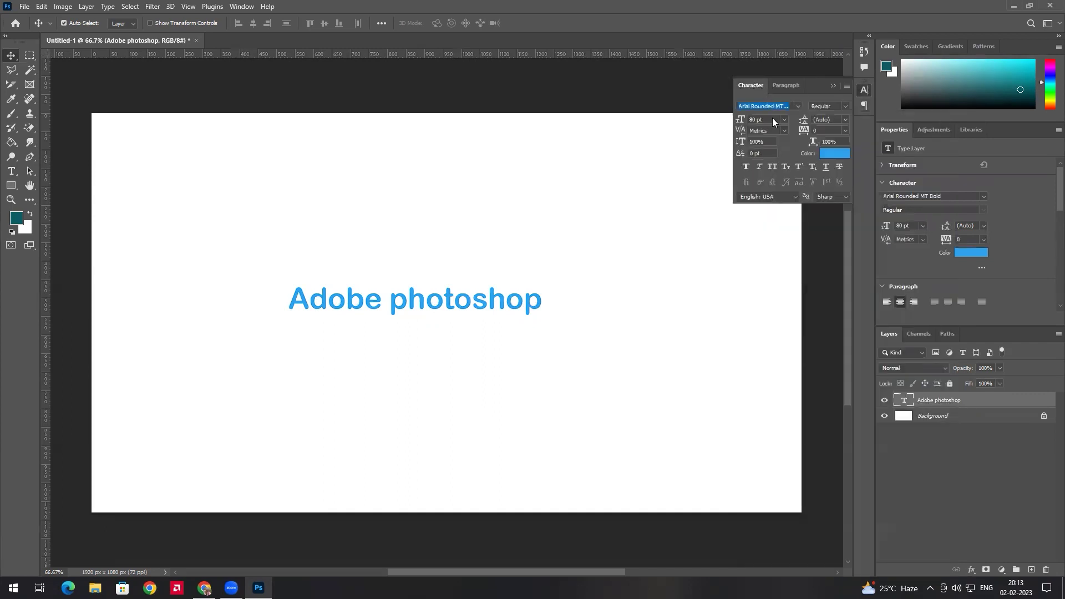
Step: Set the font size of the "Adobe photoshop" text to 50 pt
left_click(769, 120)
type("50")
key("Return")
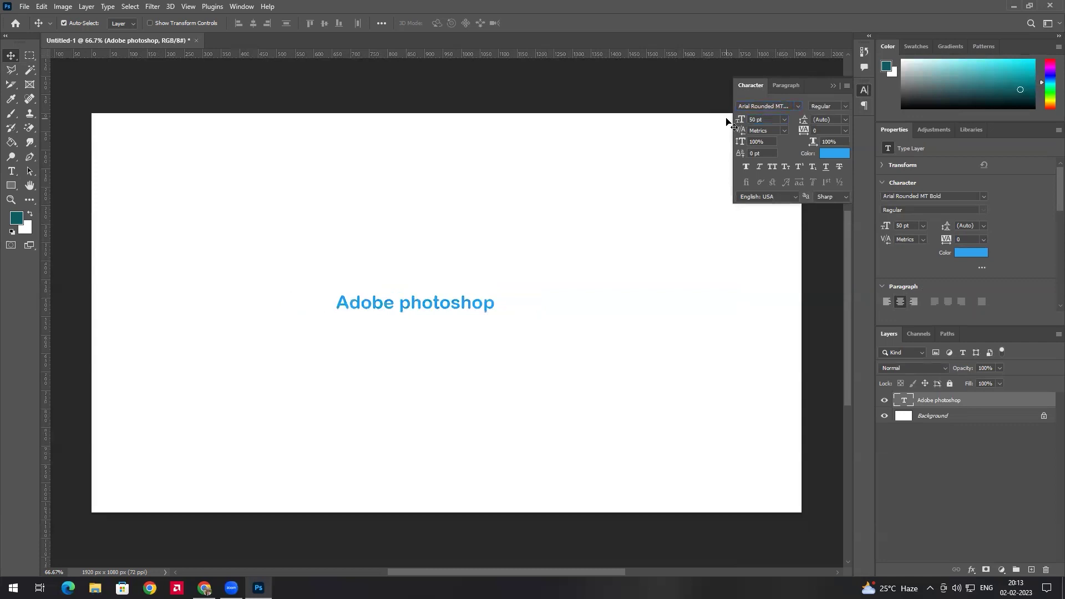
Step: Set the font size of the "Adobe photoshop" text to the preset value of 60 pt
left_click(783, 120)
left_click(769, 161)
left_click(784, 119)
left_click(769, 253)
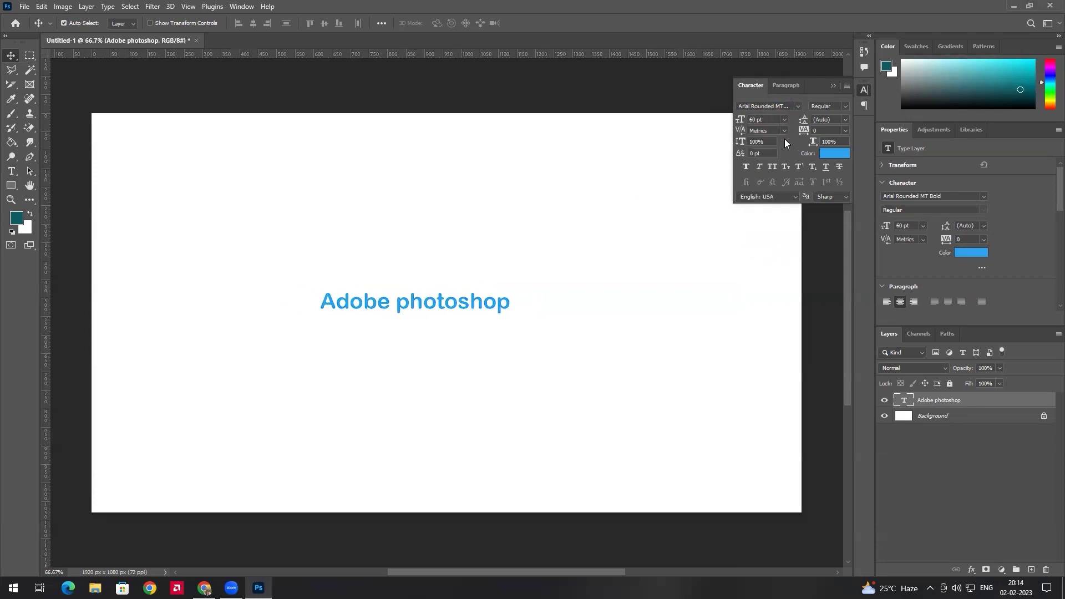
Step: Change the colour of the "Adobe photoshop" text to a medium green
left_click(831, 155)
left_click_drag(778, 328, 779, 356)
left_click(754, 302)
left_click(898, 257)
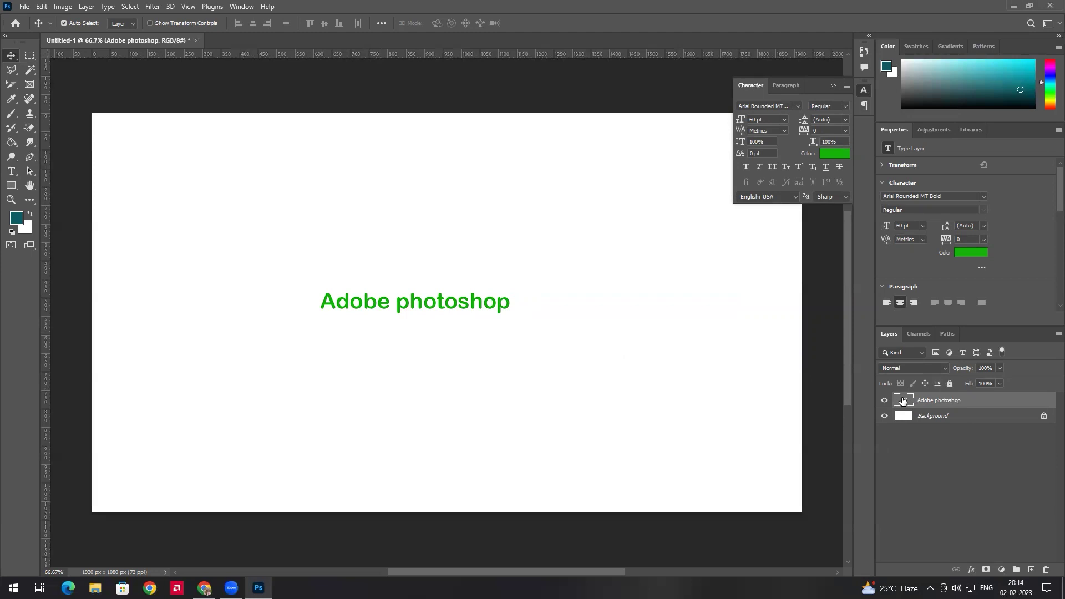
double_click(997, 400)
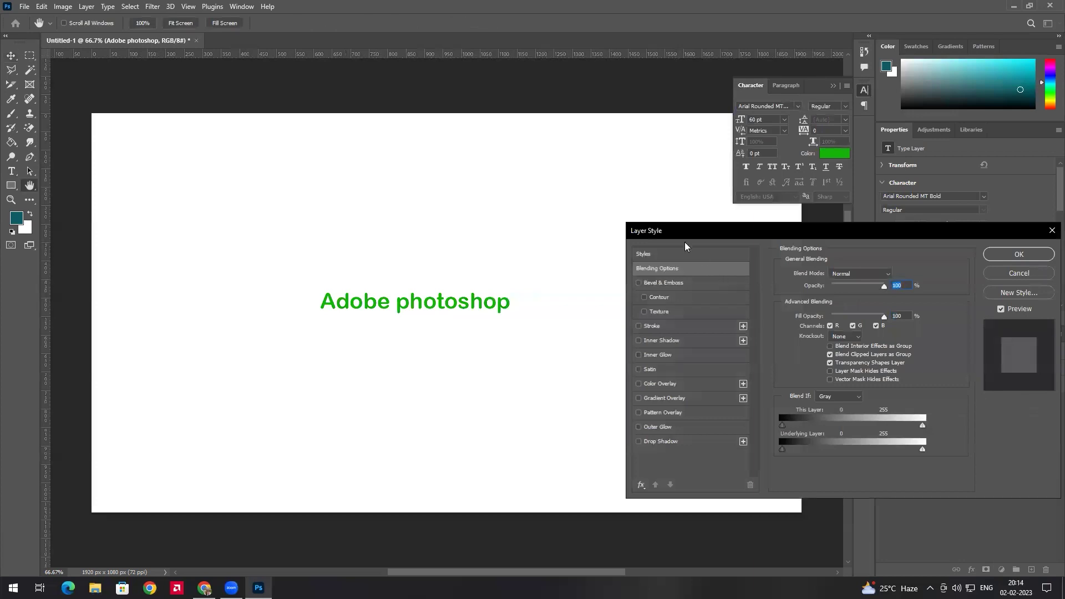
left_click_drag(663, 232, 526, 205)
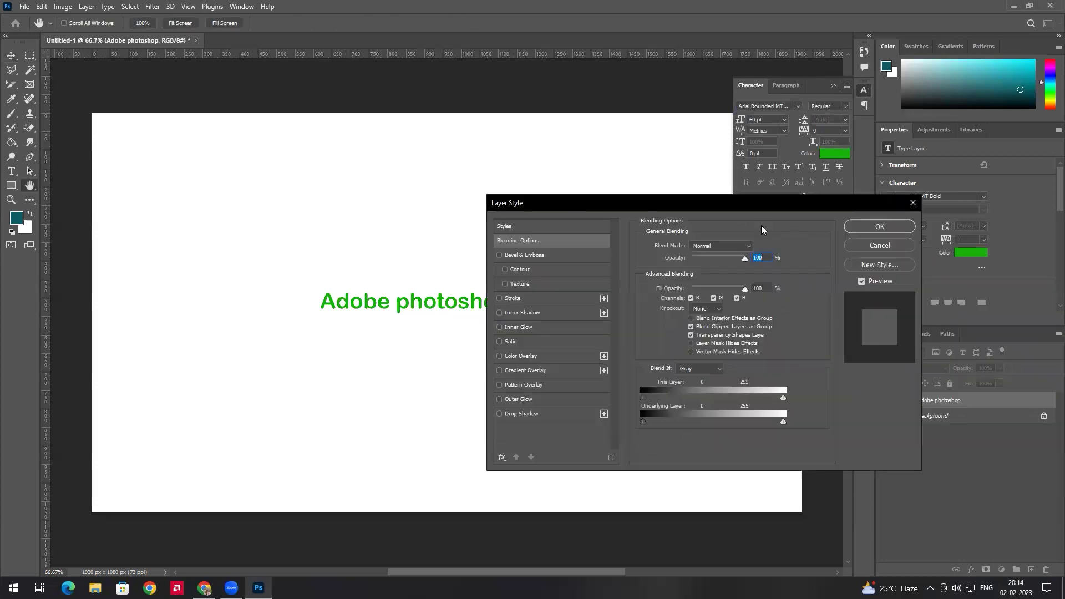
left_click(878, 245)
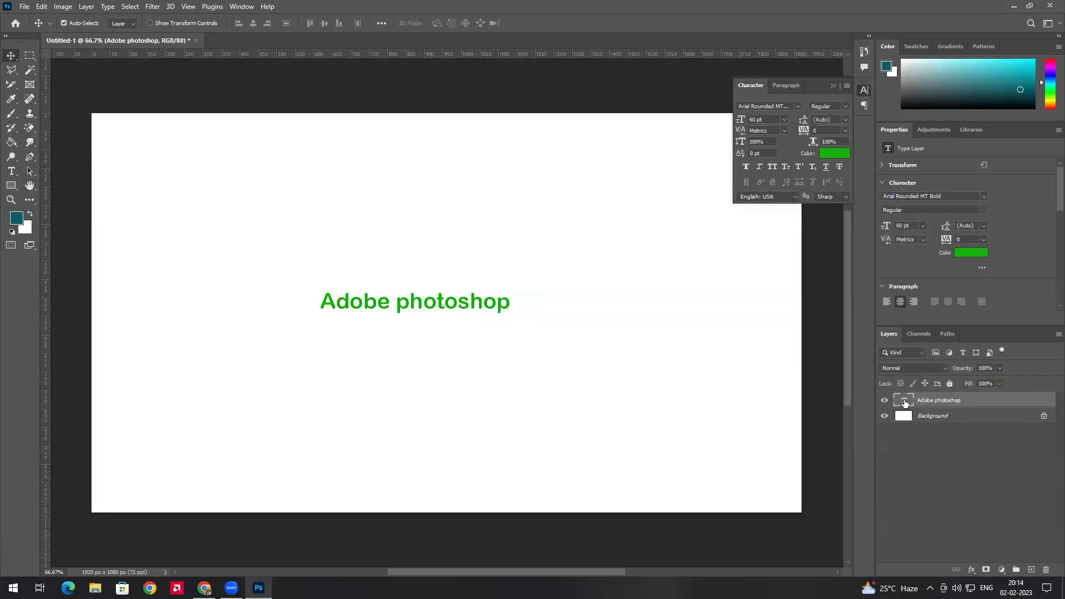
Step: Replace the wording of the "Adobe photoshop" text layer with "After effects"
double_click(904, 400)
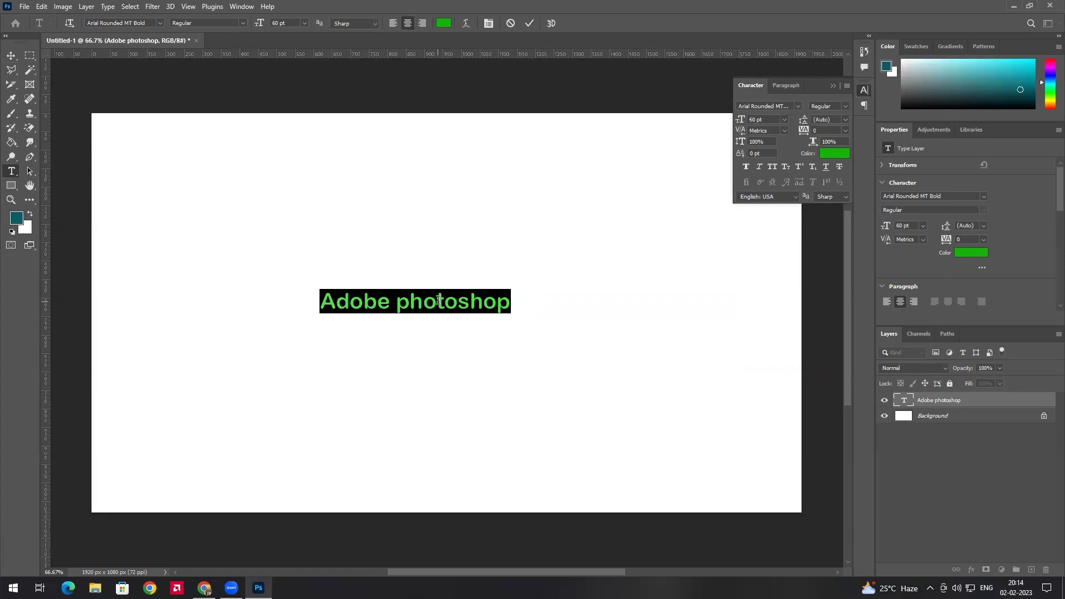
type("Af")
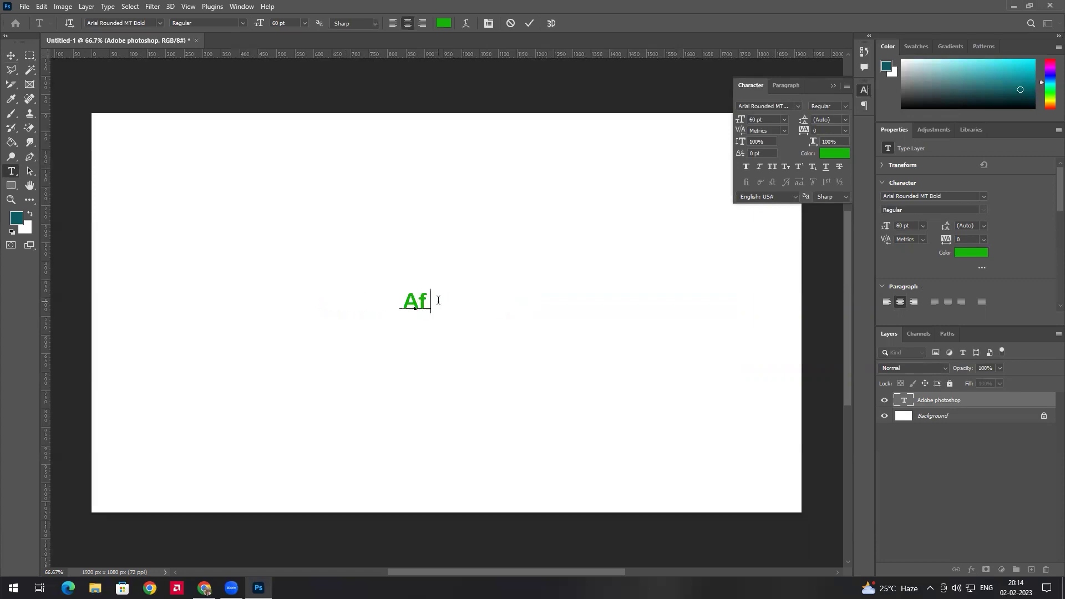
type("ter effects")
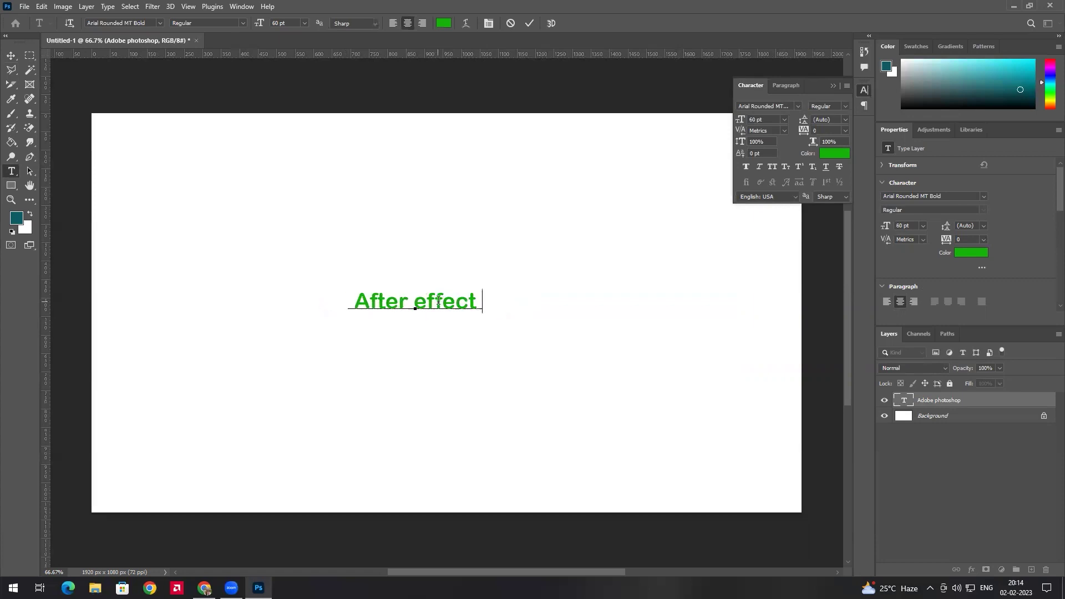
left_click(11, 55)
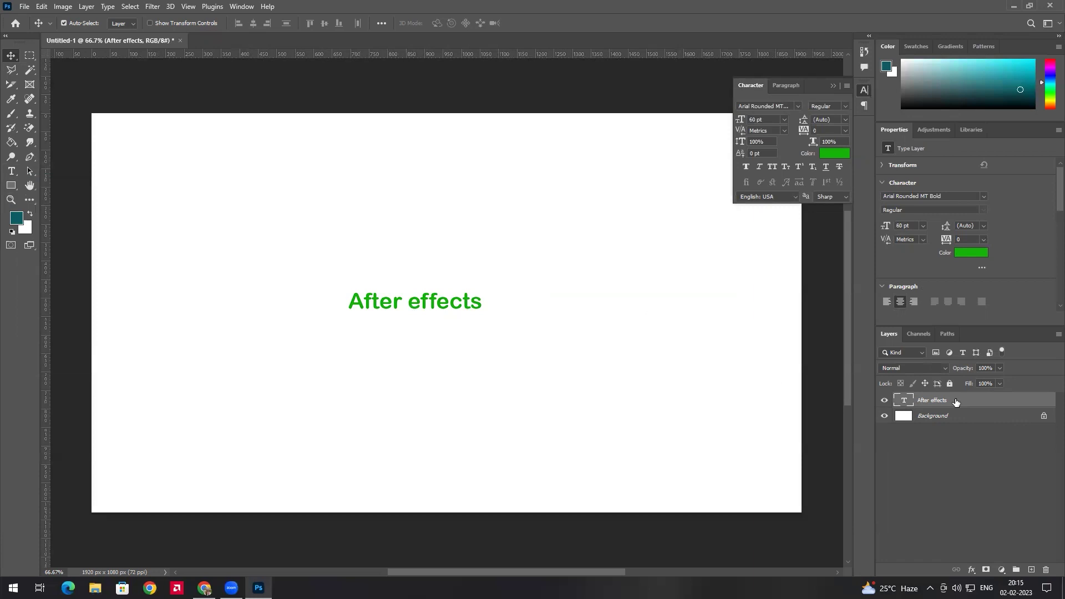
Step: Duplicate the "After effects" text layer and move the copy directly below the original text
key("ctrl+j")
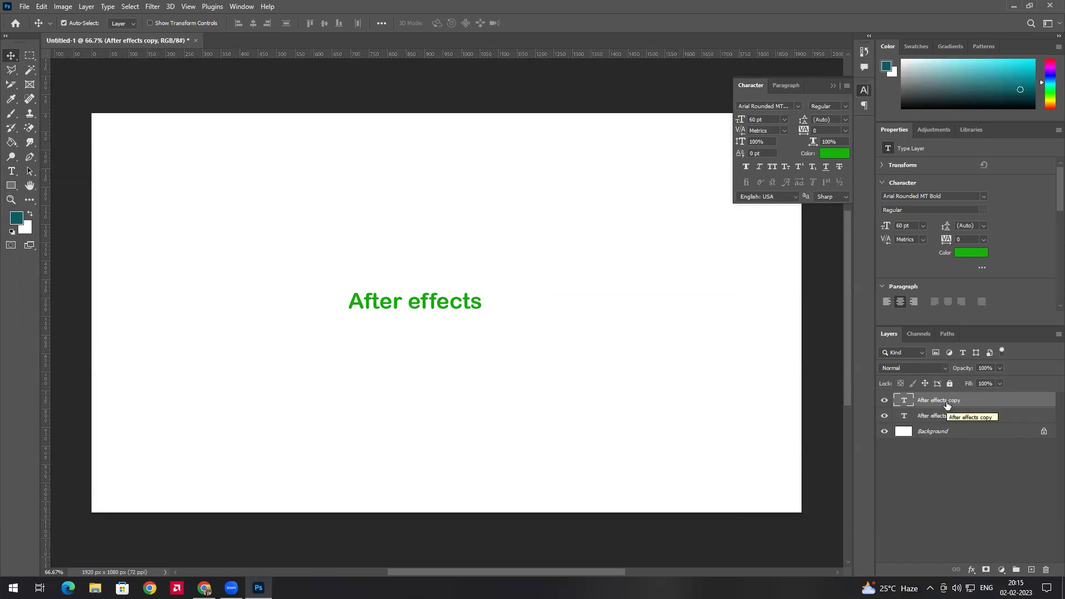
left_click_drag(465, 331, 465, 378)
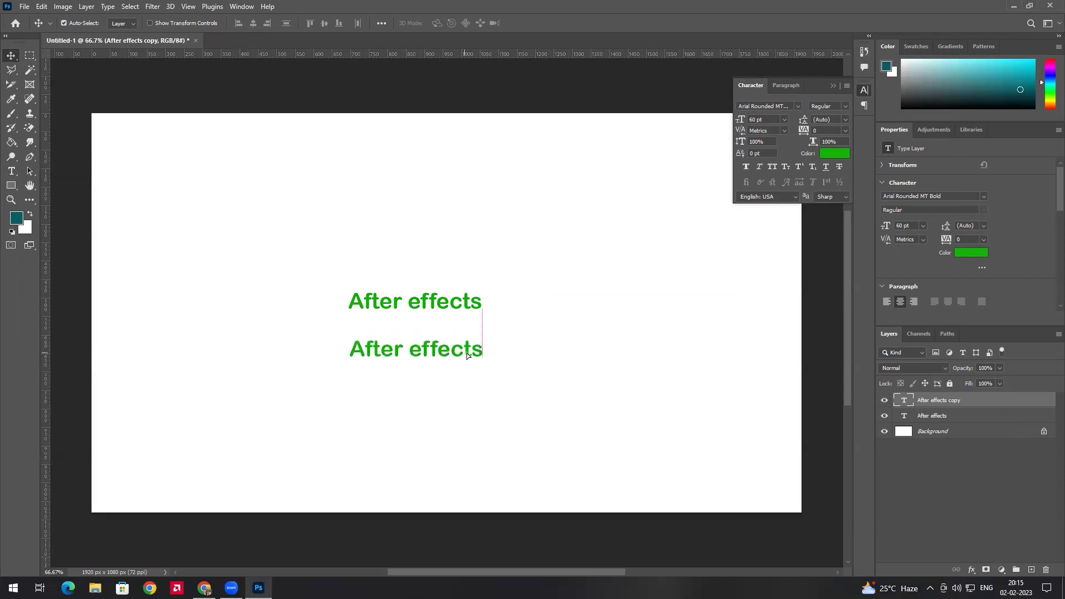
Step: Replace the wording of the duplicated text layer with "photoshop"
double_click(900, 400)
type("photoshop")
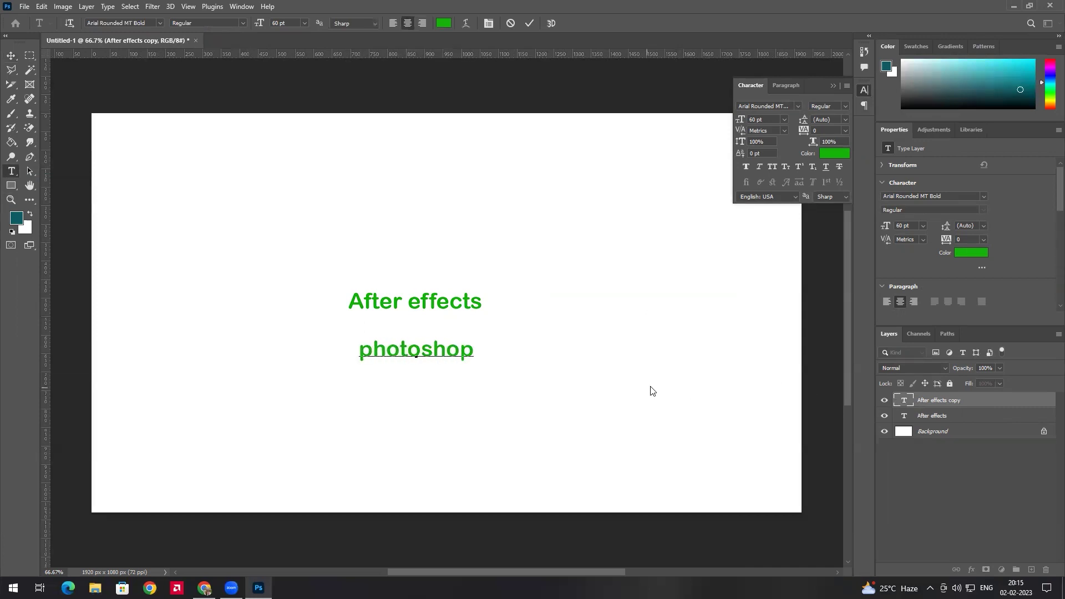
left_click(11, 56)
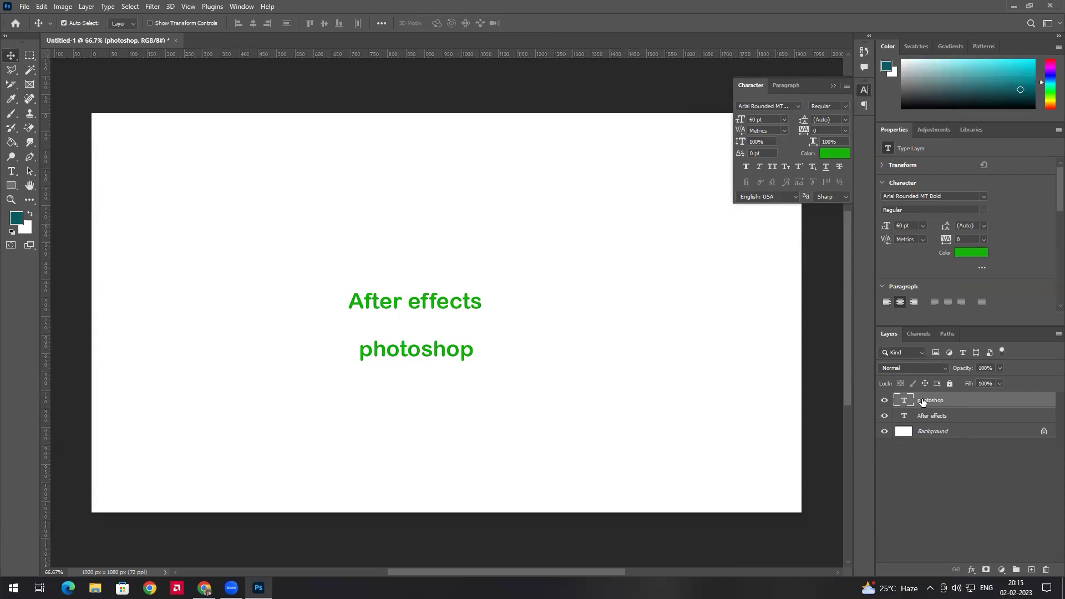
Step: Enlarge the "photoshop" text to about 146 pt, placed beneath "After effects", and apply All Caps to it
key("ctrl+t")
left_click_drag(474, 335, 650, 292)
left_click_drag(580, 330, 500, 357)
key("Return")
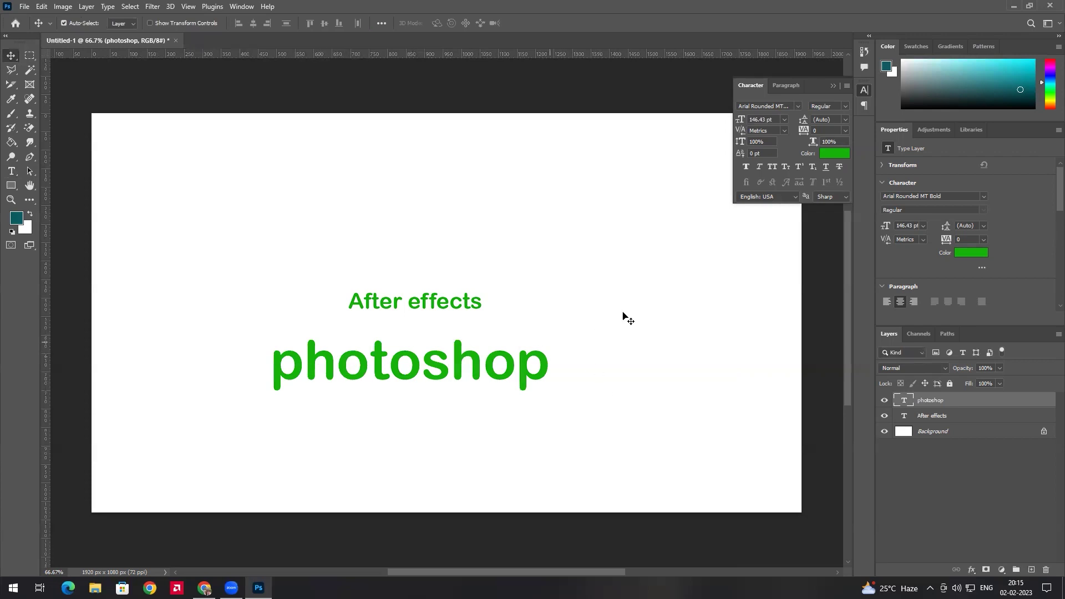
left_click(772, 167)
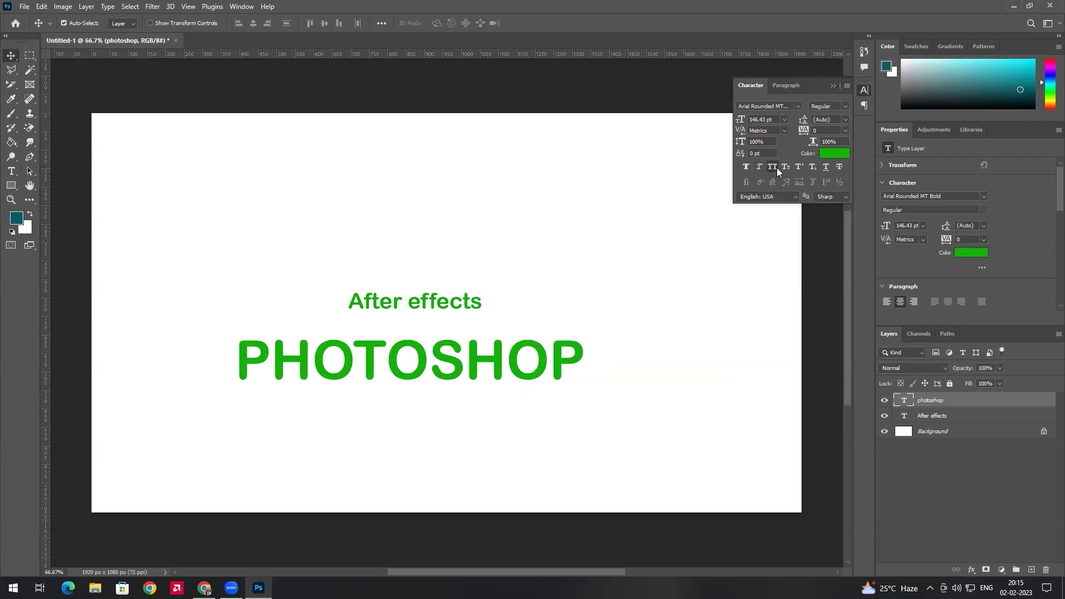
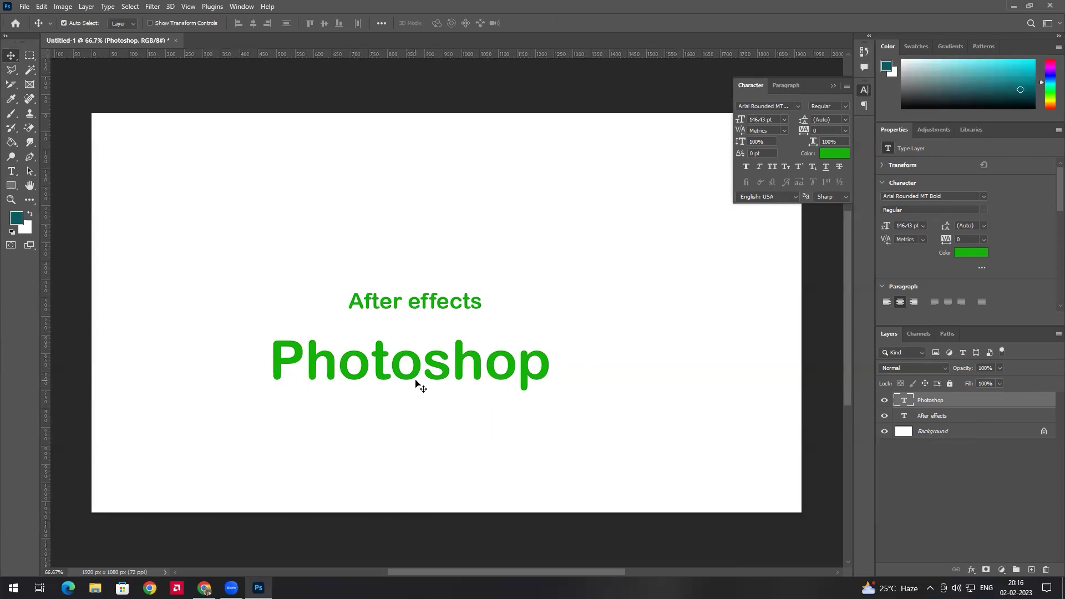
Step: Recolor the letters "Photo" of the "Photoshop" text to olive yellow
double_click(902, 400)
left_click_drag(427, 357, 539, 359)
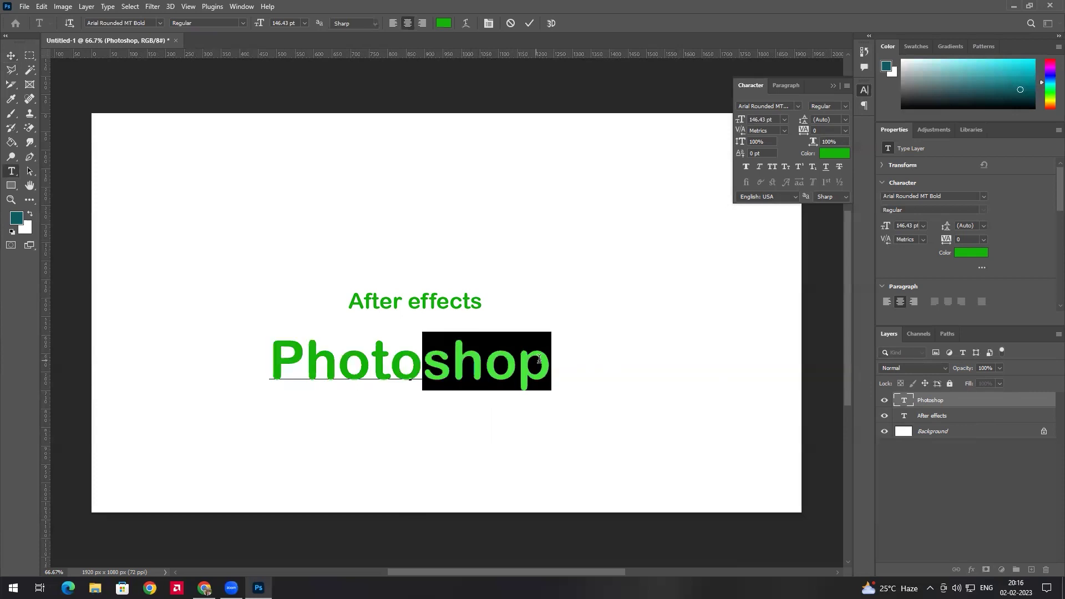
left_click(422, 366)
left_click_drag(421, 365, 259, 368)
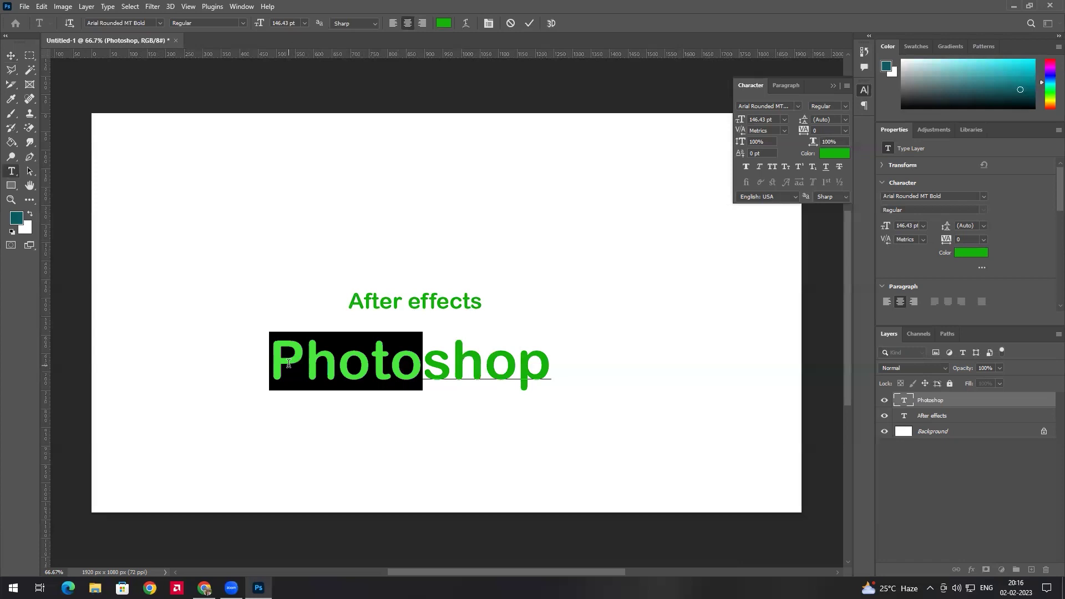
left_click(833, 154)
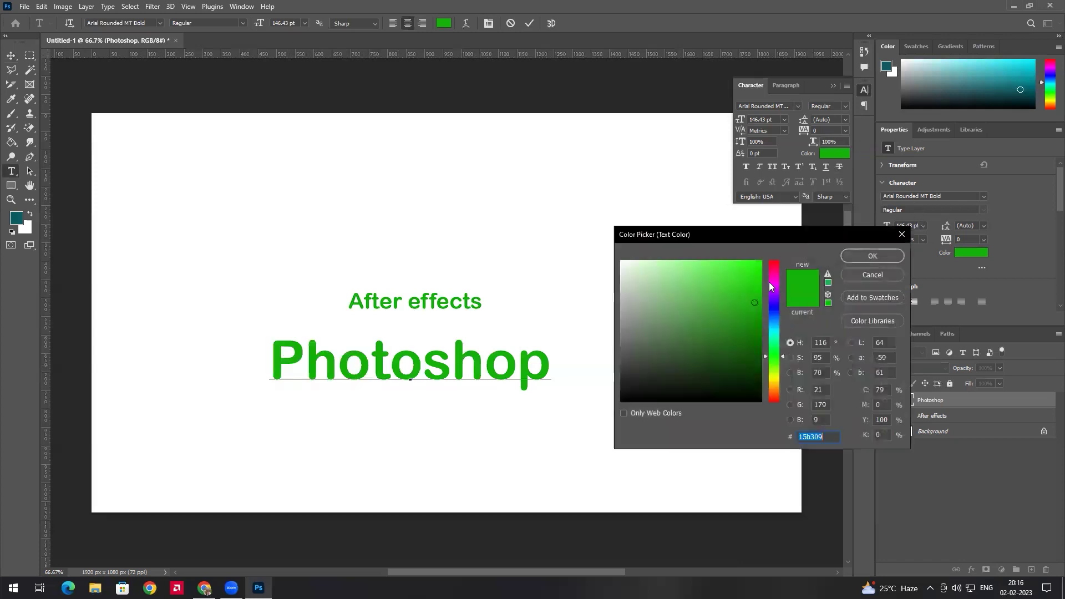
left_click_drag(770, 355, 774, 380)
left_click(724, 310)
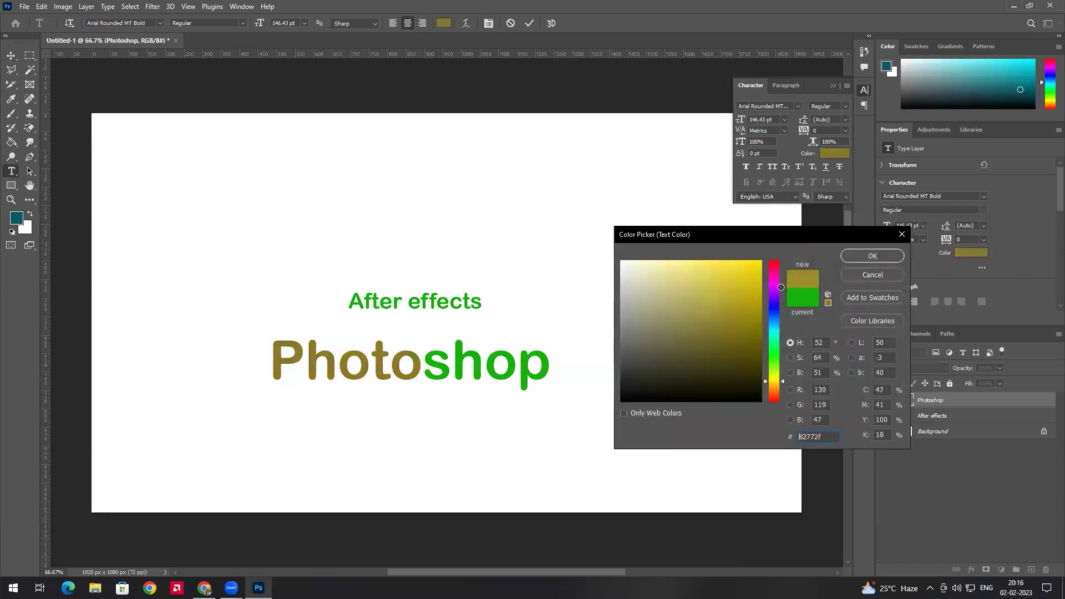
left_click(872, 256)
key("Escape")
key("v")
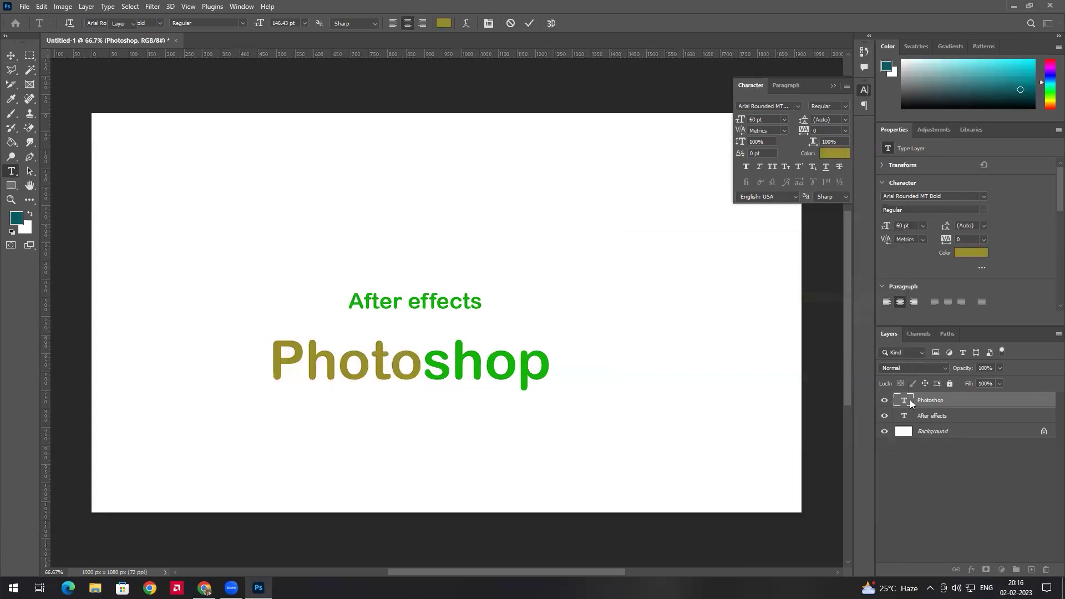
left_click(918, 471)
Step: Recolor the letters "shop" of the "Photoshop" text to orange-red and commit the text edit
double_click(904, 400)
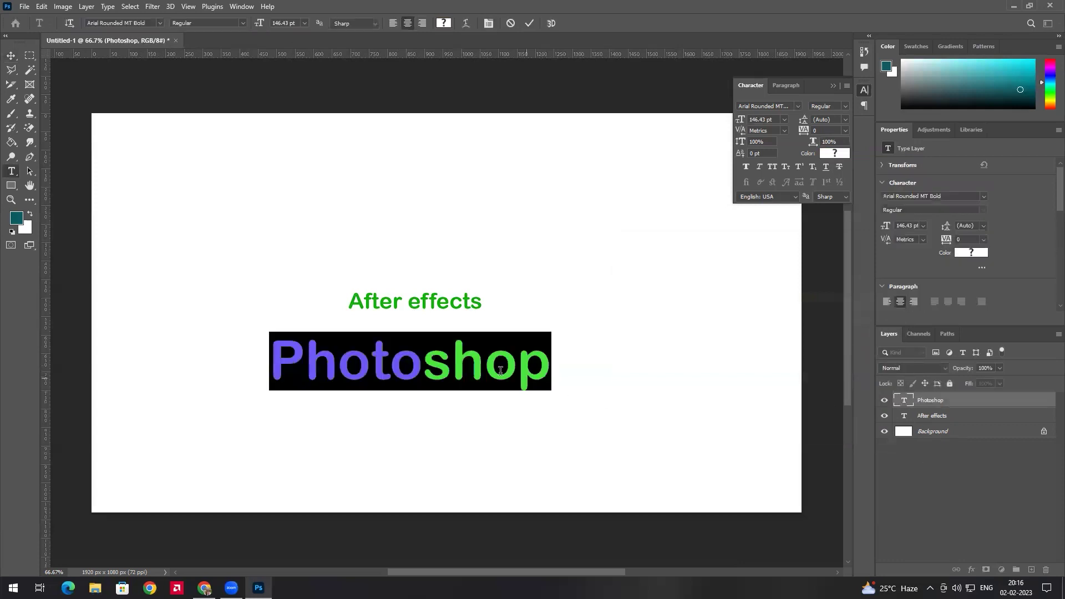
left_click_drag(425, 358, 548, 359)
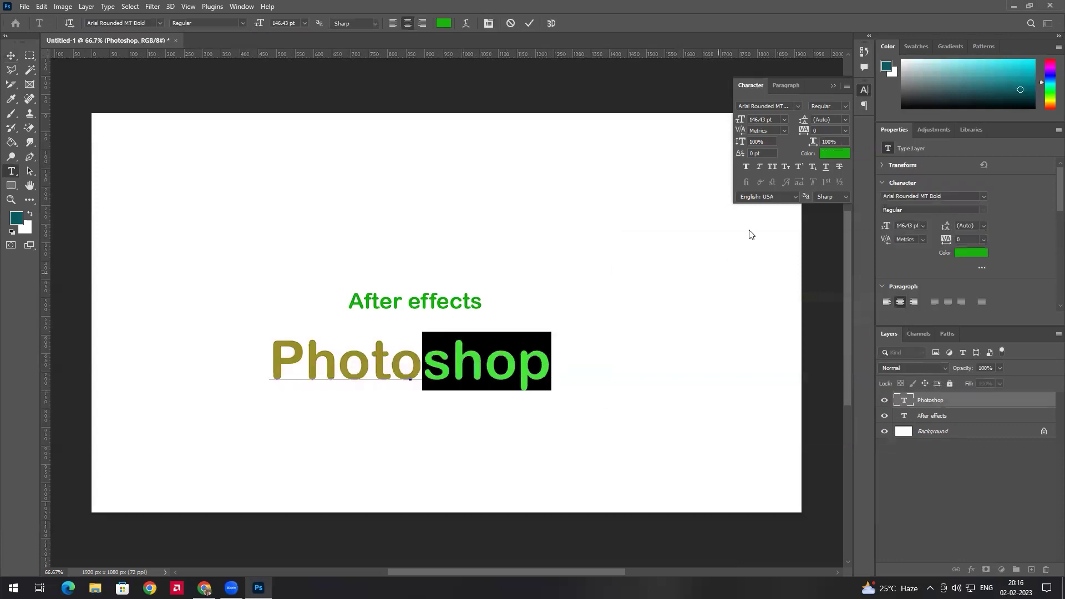
left_click(830, 155)
left_click_drag(774, 383, 774, 396)
left_click(717, 281)
left_click(872, 256)
key("ctrl+Return")
key("v")
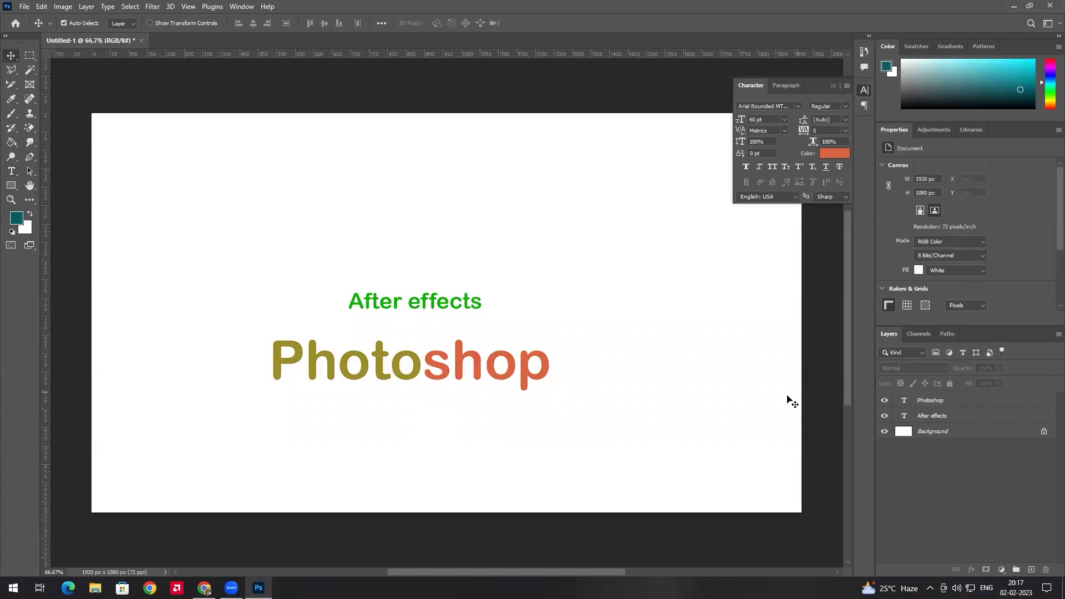
Step: Try Faux Bold, Faux Italic and Underline on the letter P of the "Photoshop" text
double_click(907, 401)
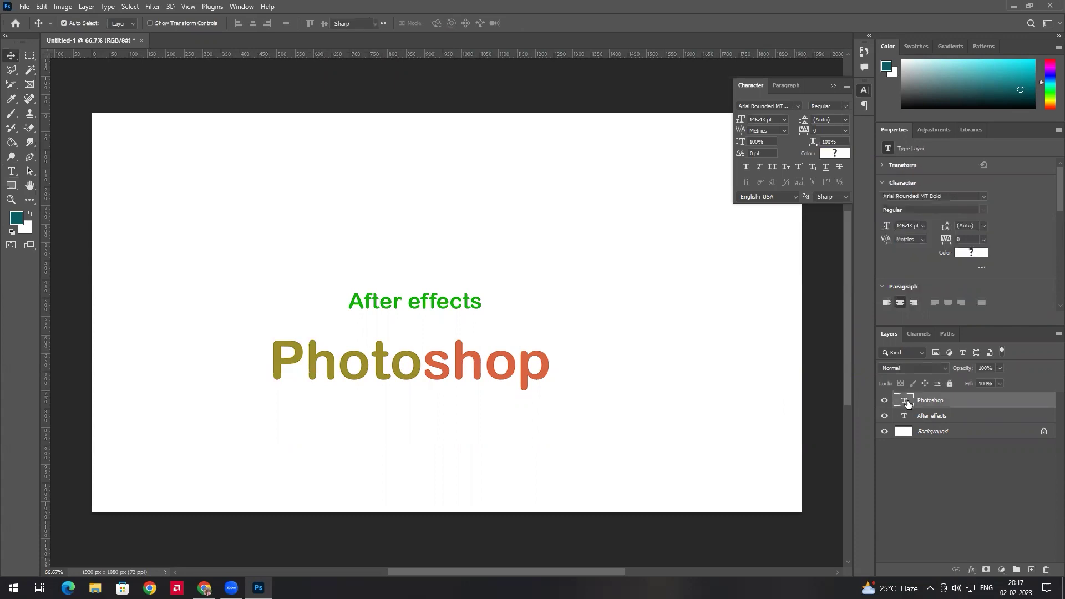
left_click(301, 360)
key("shift+Left")
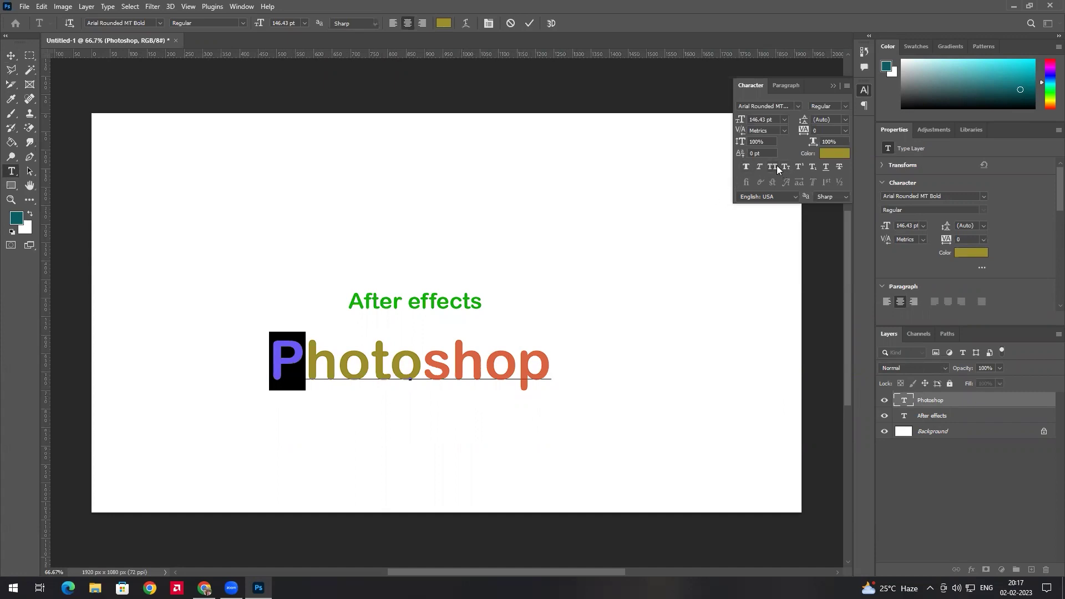
left_click(746, 167)
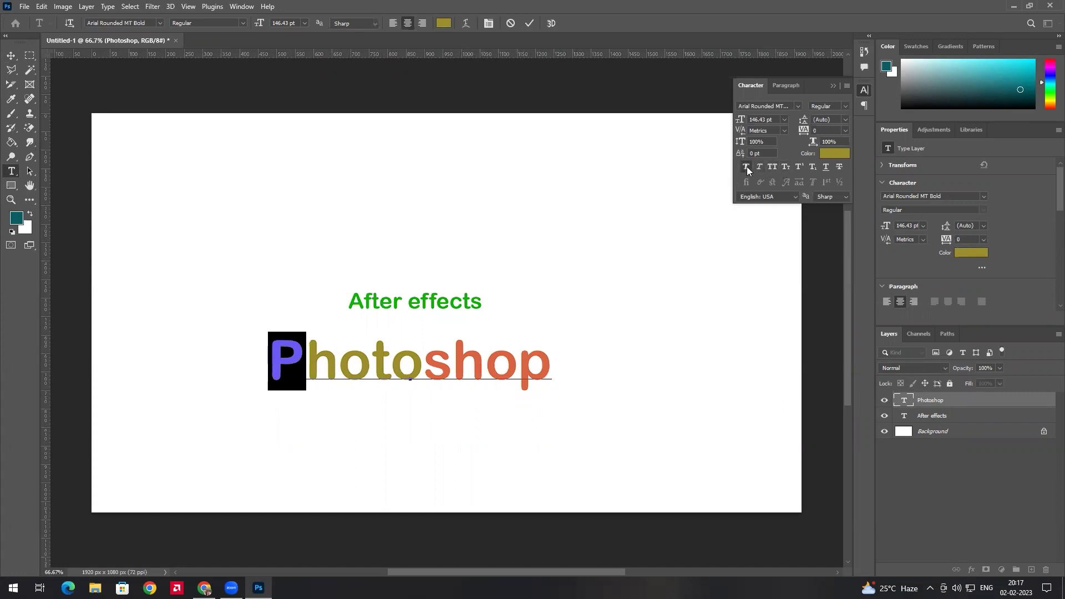
left_click(747, 168)
left_click(758, 168)
left_click(758, 168)
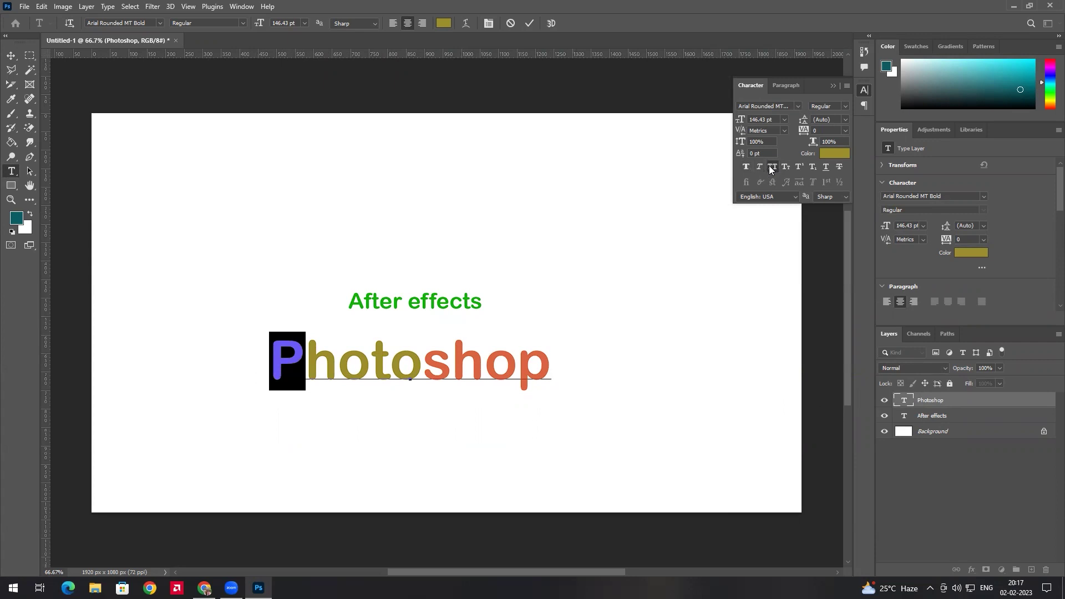
left_click(826, 167)
left_click(955, 461)
key("v")
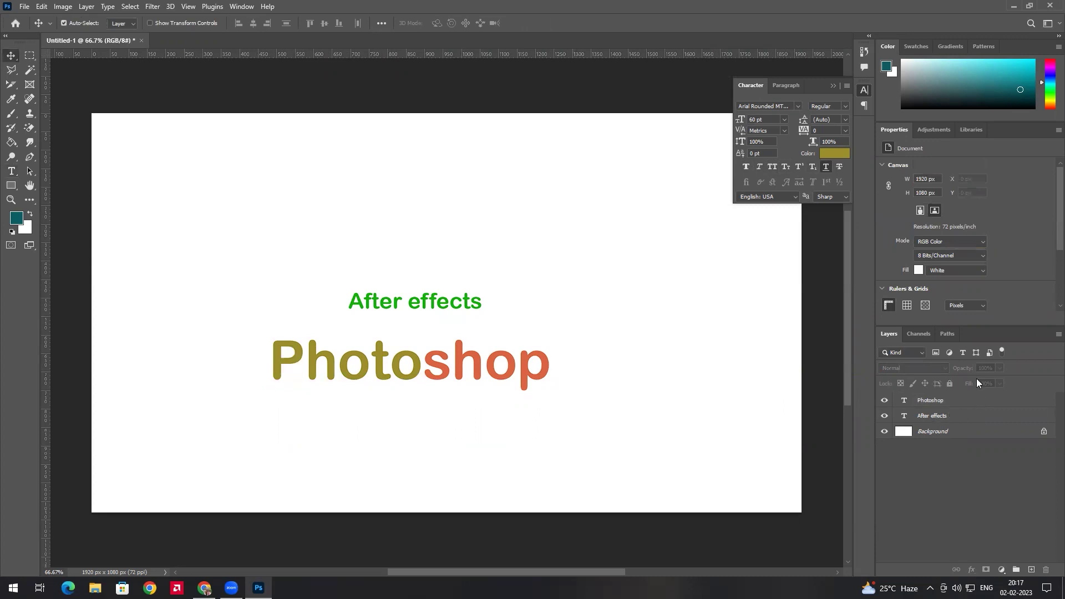
Step: Underline the whole "Photoshop" text layer, remove the underline again and keep the layer selected
left_click(946, 401)
left_click(826, 166)
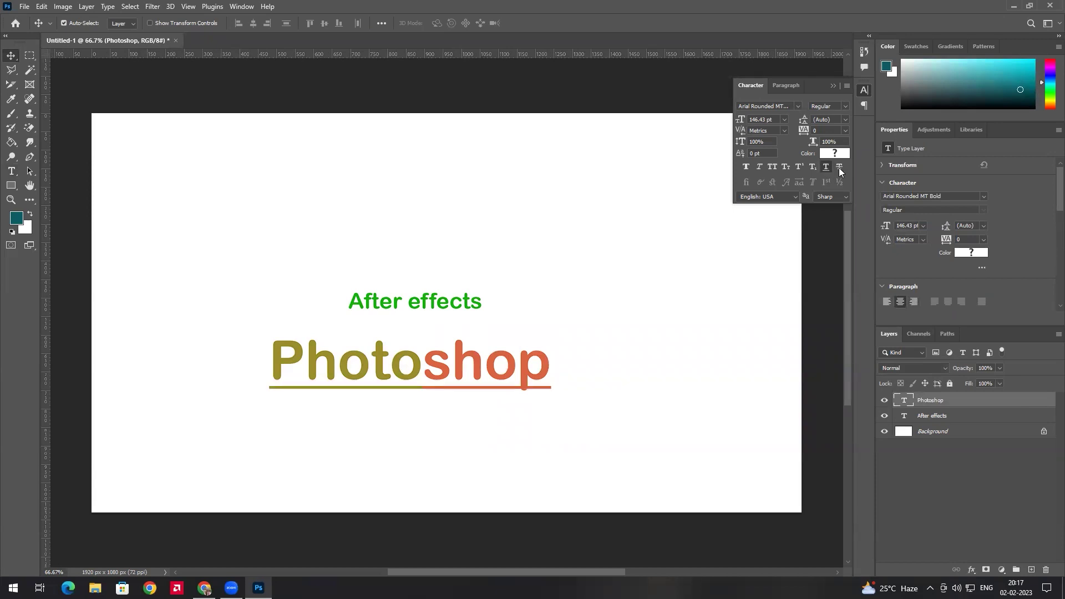
left_click(826, 167)
left_click(959, 472)
left_click(947, 402)
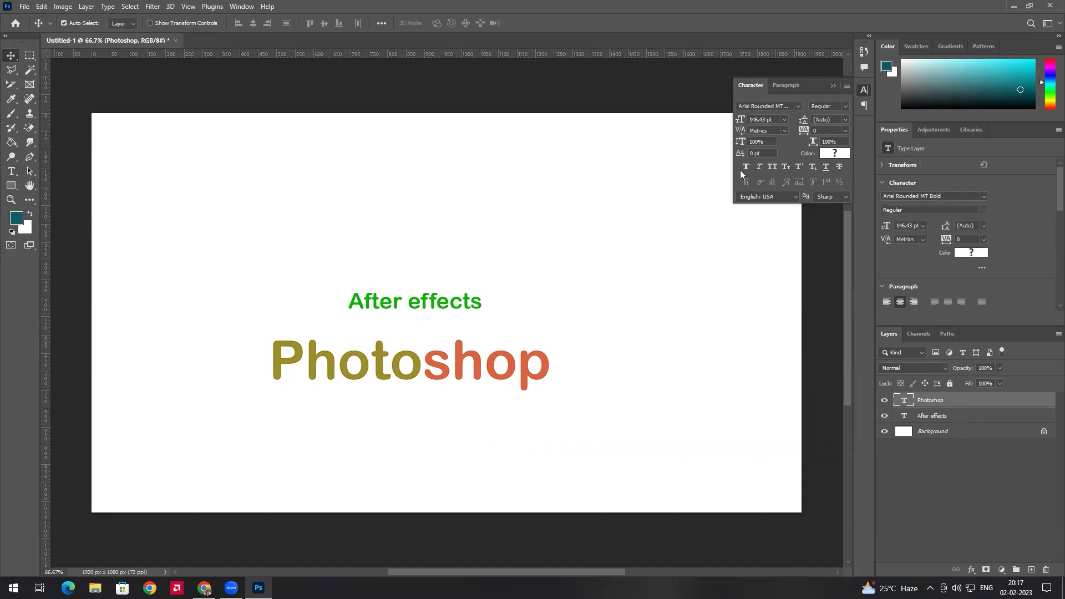
Step: Add a black 6 px outside Stroke to the "Photoshop" layer, with Bevel & Emboss and Texture switched off
double_click(1001, 401)
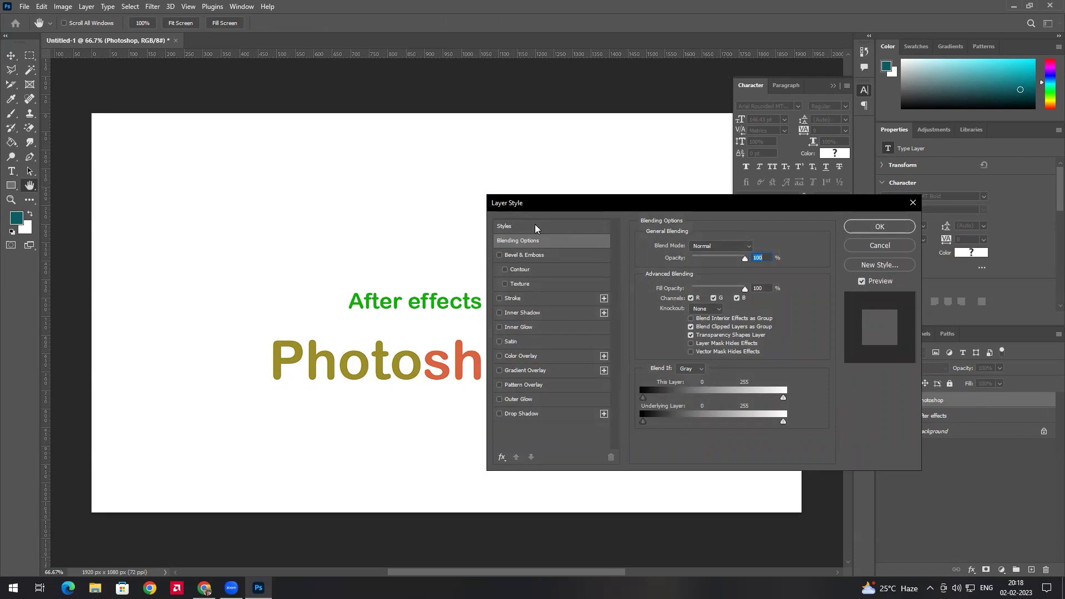
left_click(513, 300)
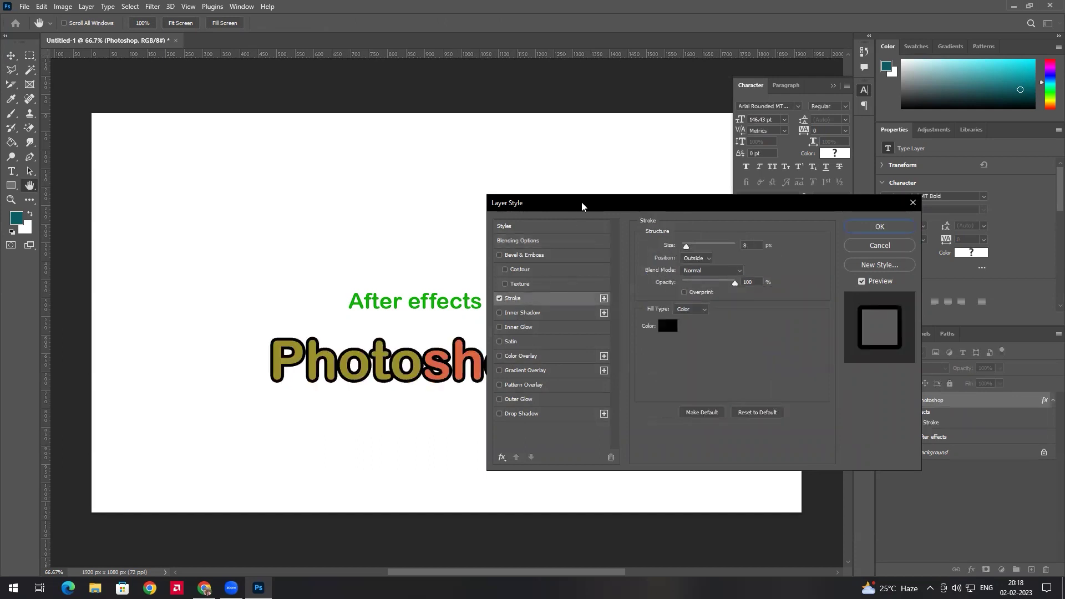
left_click_drag(581, 202, 681, 194)
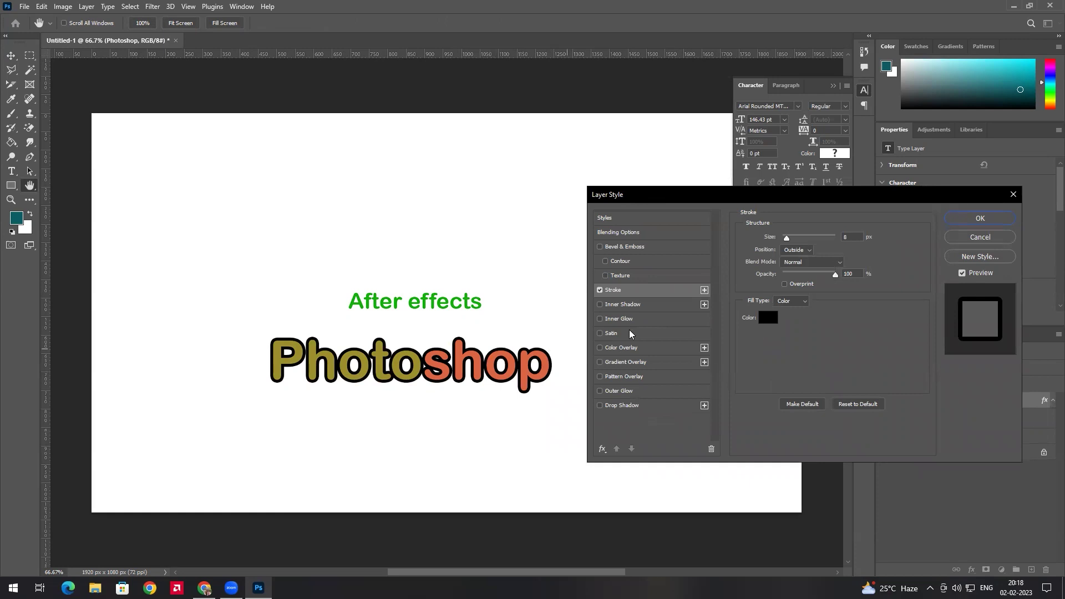
left_click(619, 275)
left_click(626, 289)
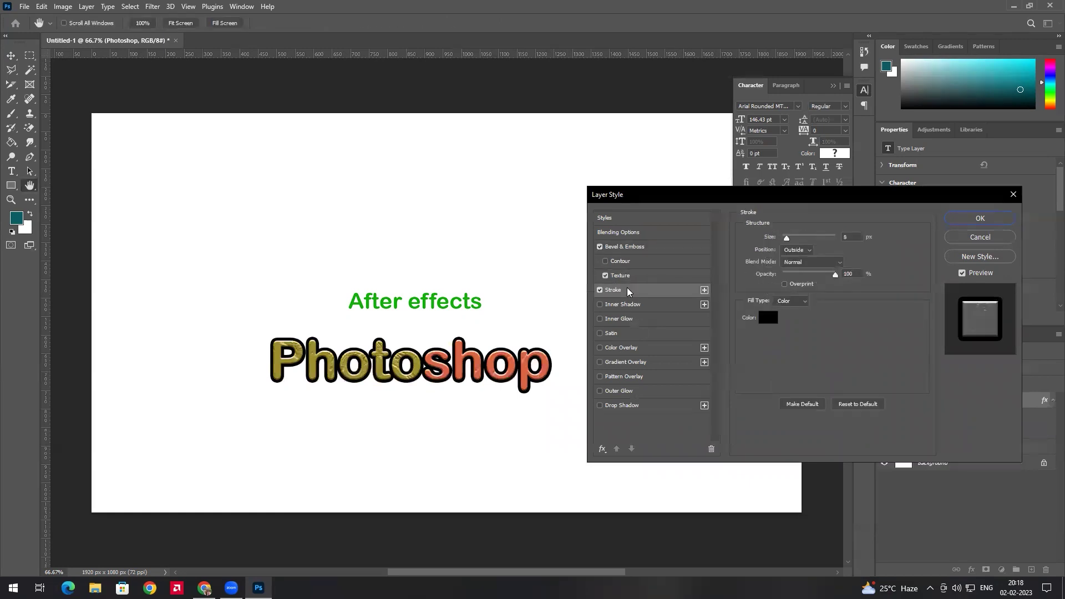
left_click(599, 246)
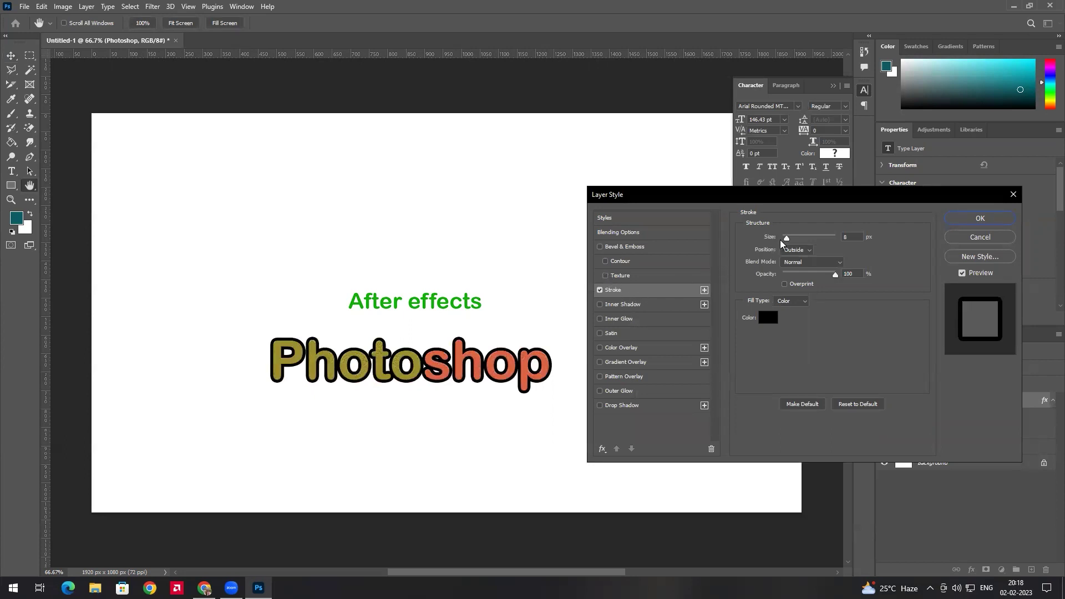
left_click_drag(785, 237, 786, 235)
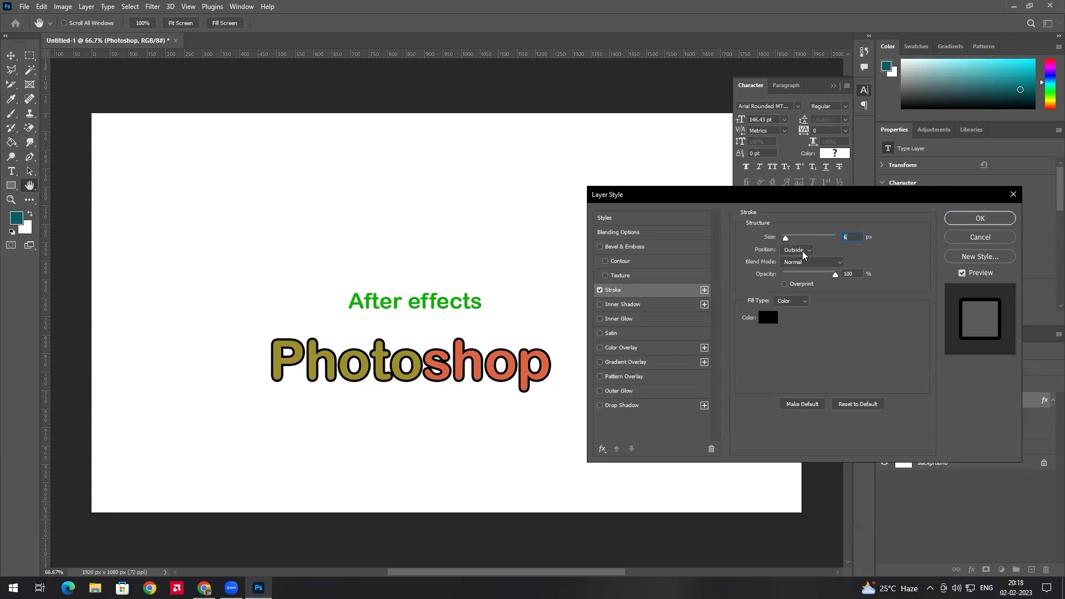
Step: Try the Inside and Center stroke positions on the "Photoshop" text, then set the position back to Outside
left_click(480, 359, "ctrl")
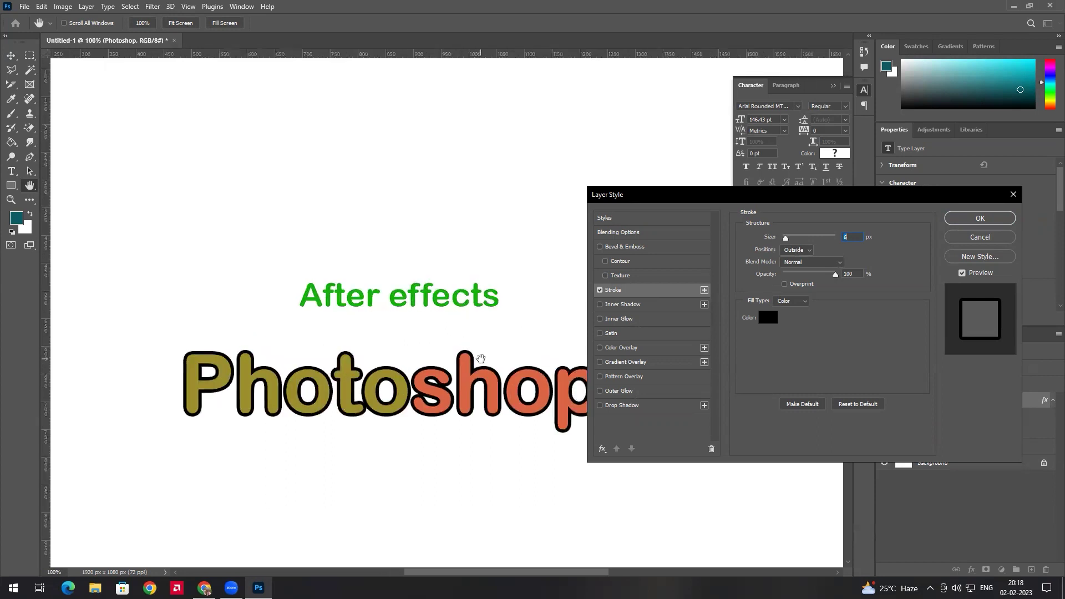
left_click(800, 250)
left_click(794, 268)
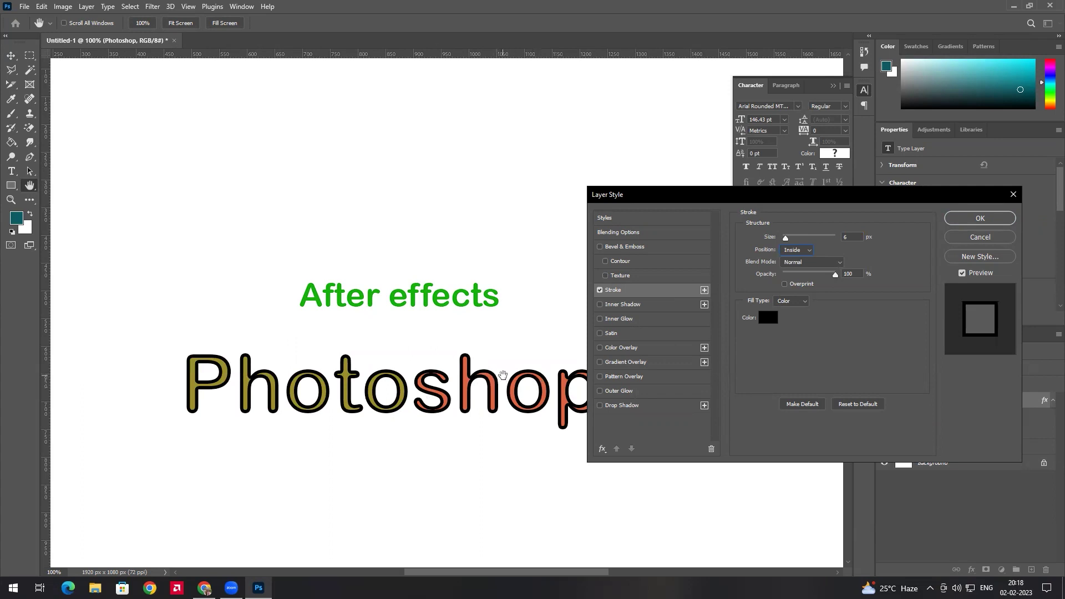
left_click(791, 252)
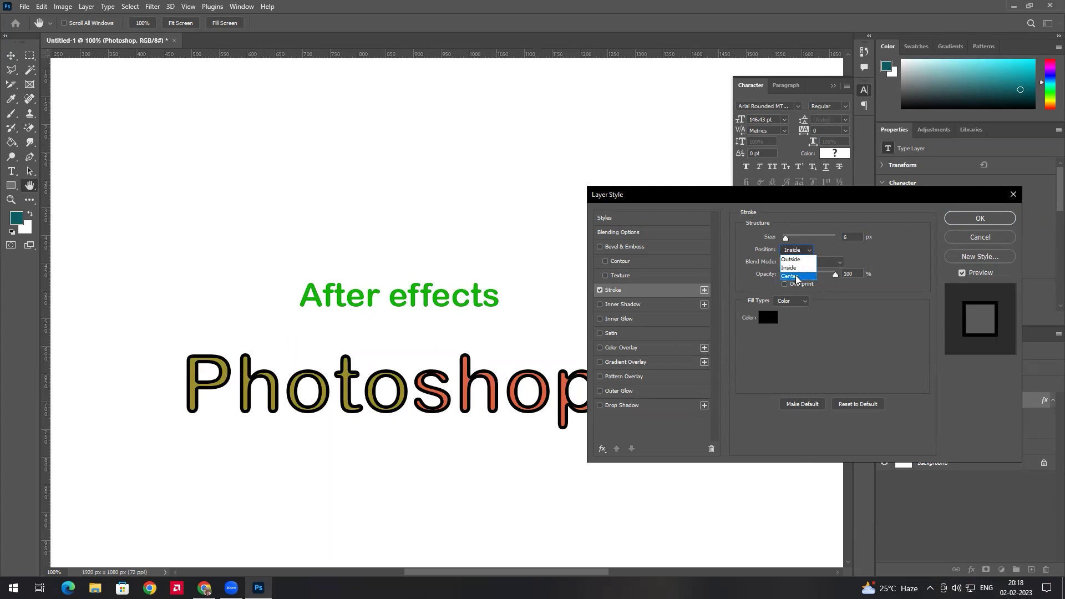
left_click(797, 276)
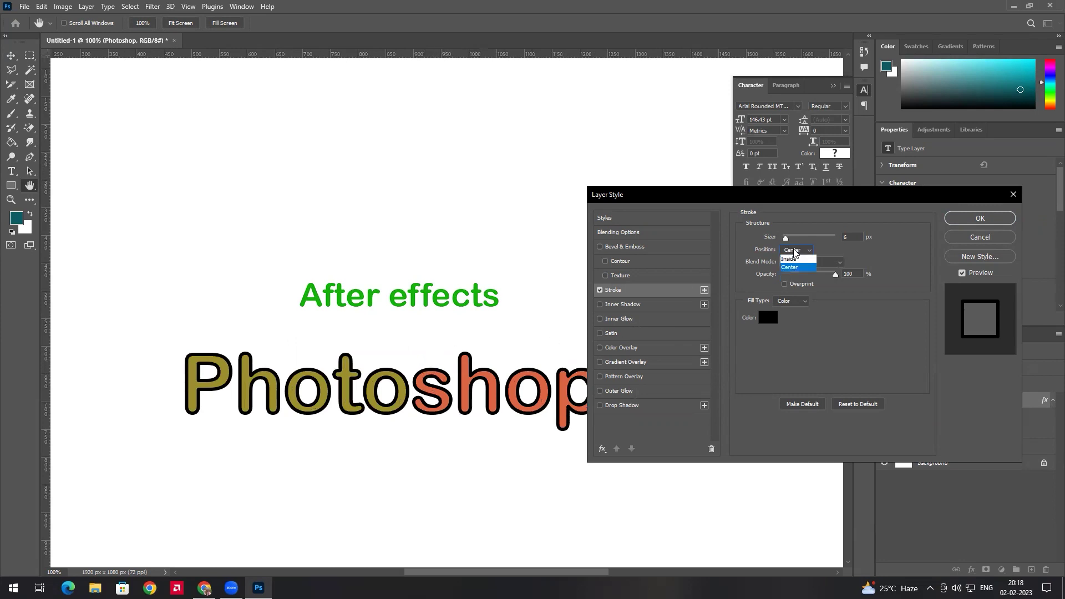
left_click(792, 260)
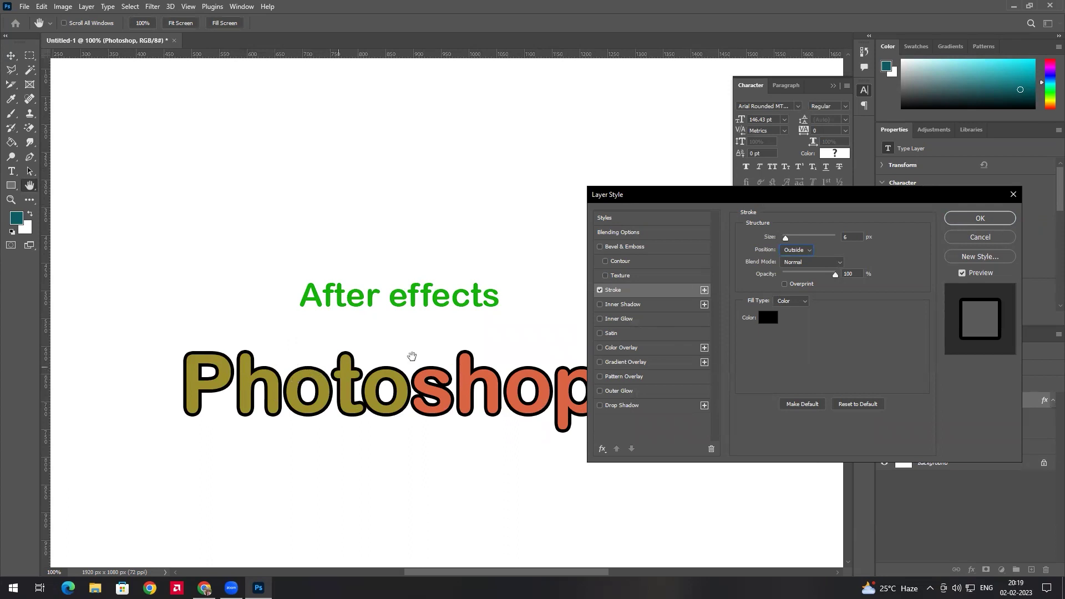
Step: Compare the "Photoshop" text without and with its stroke, then discard the layer style changes
left_click(599, 290)
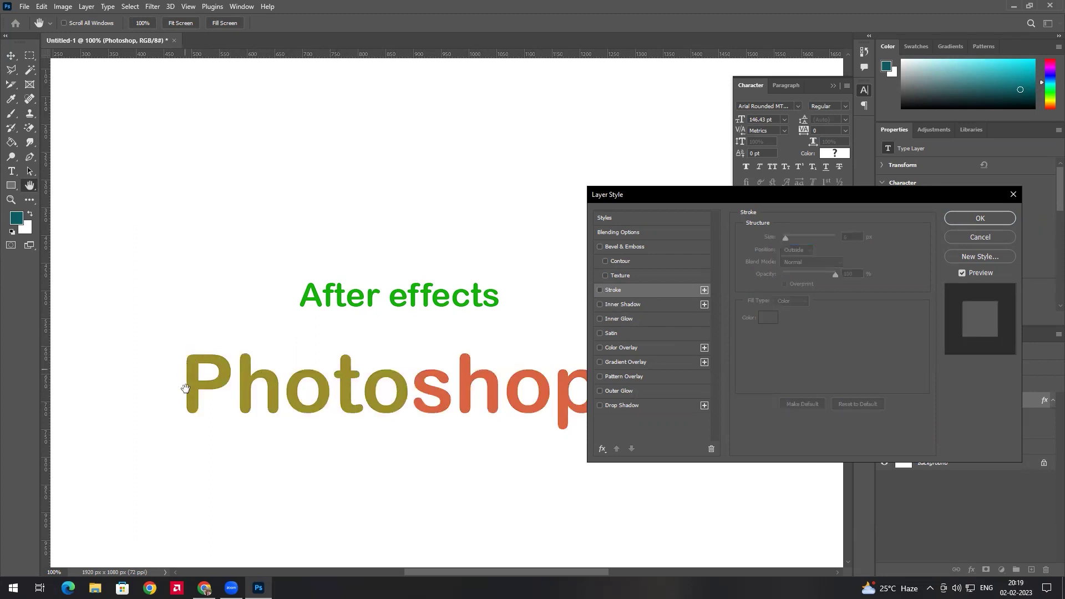
left_click(599, 290)
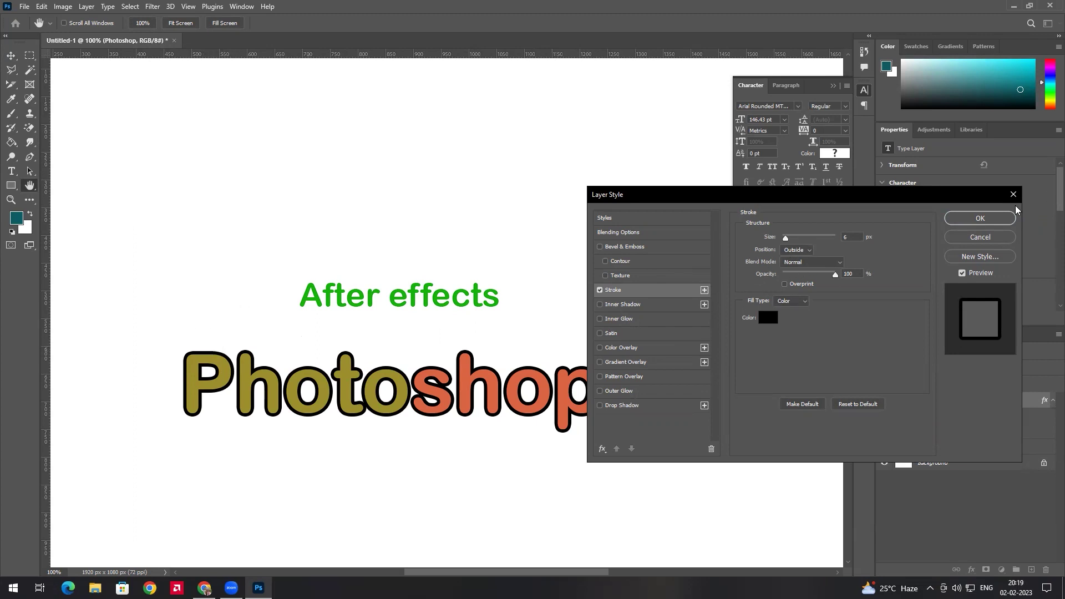
left_click(968, 237)
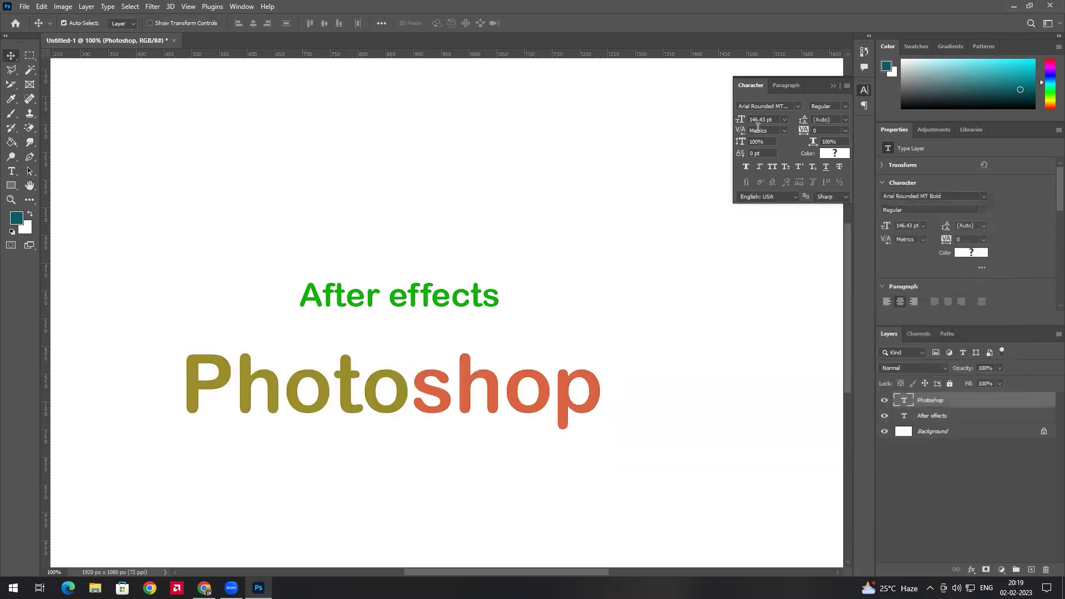
Step: Set the font size of the "Photoshop" text layer to 150 pt
left_click(741, 114)
type("150")
key("Return")
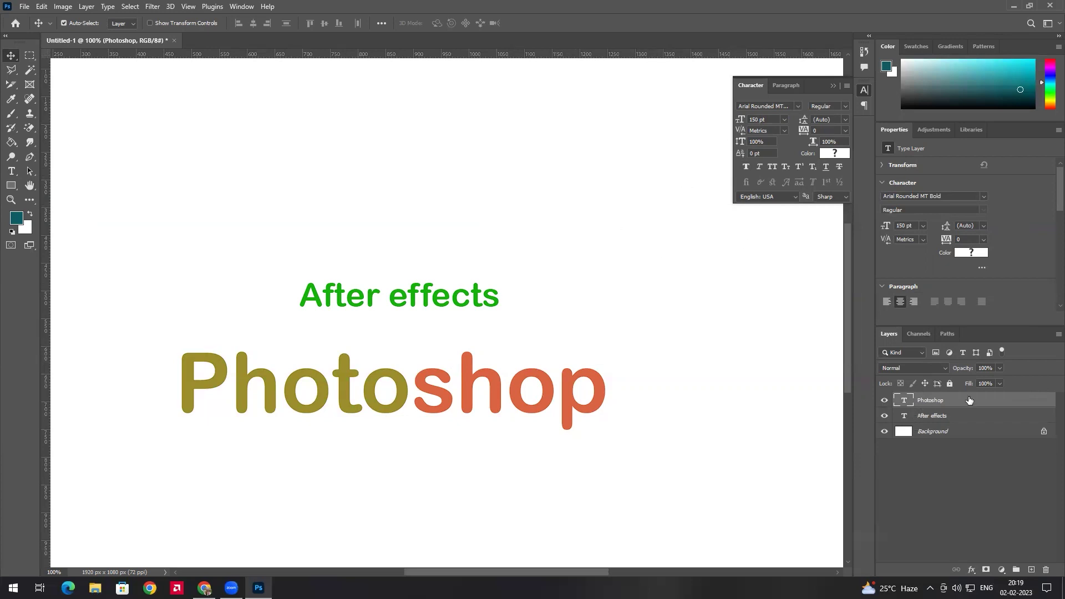
Step: Add a black Stroke to the "Photoshop" layer, trying the Inside position before choosing Center, and set its size to 5 px
double_click(990, 407)
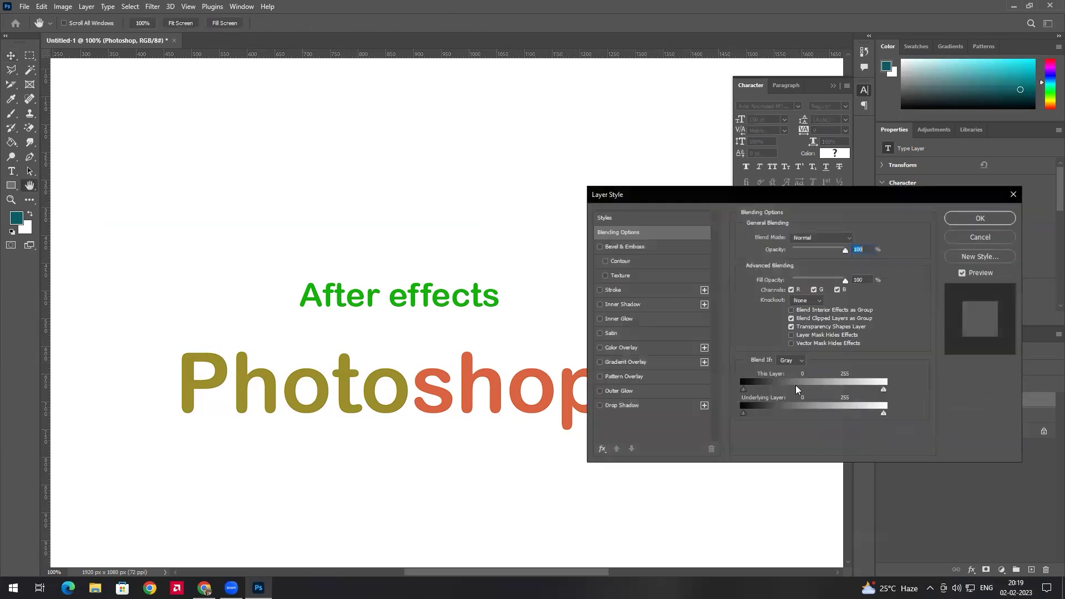
left_click(613, 291)
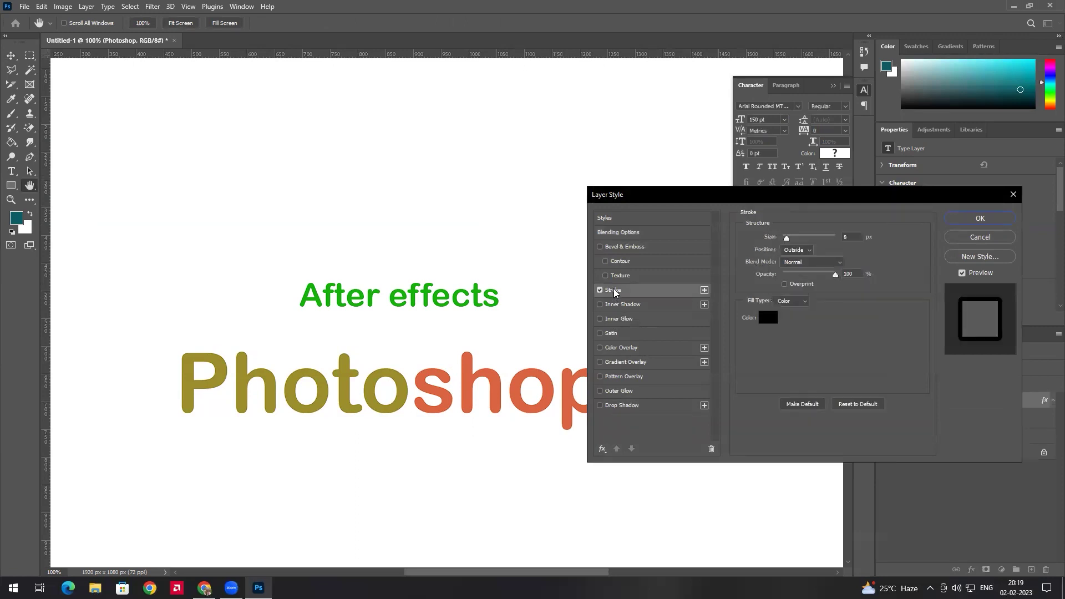
left_click(855, 237)
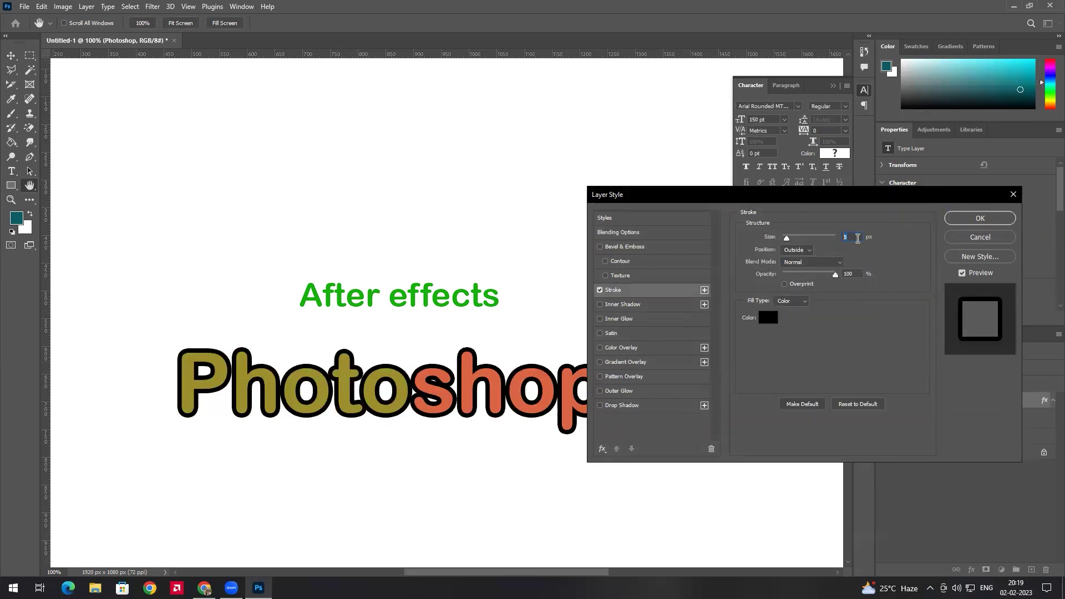
left_click(805, 251)
left_click(800, 267)
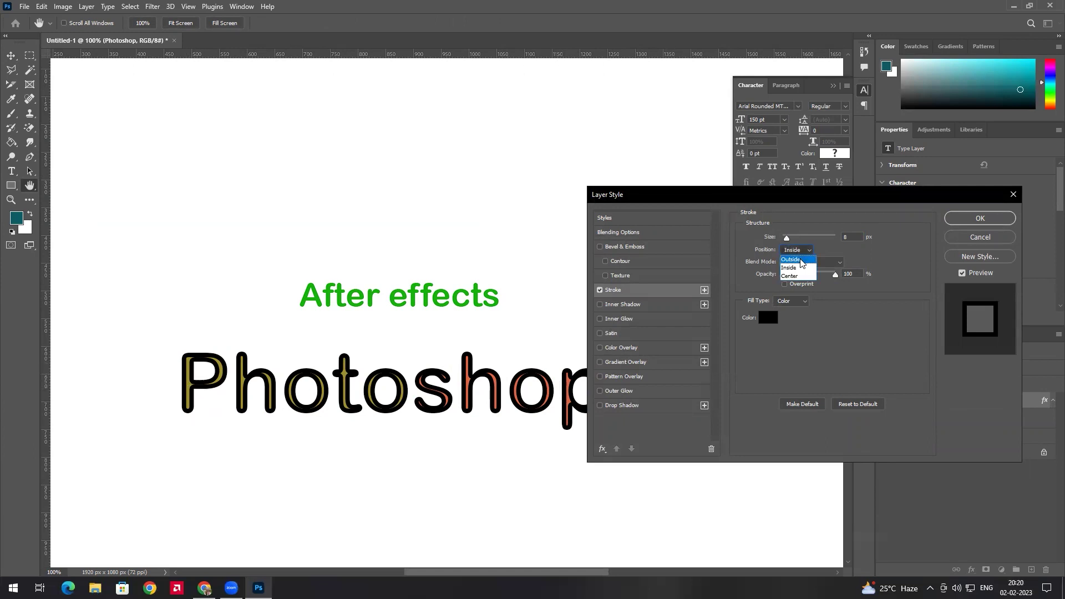
left_click(799, 276)
left_click_drag(851, 241, 836, 237)
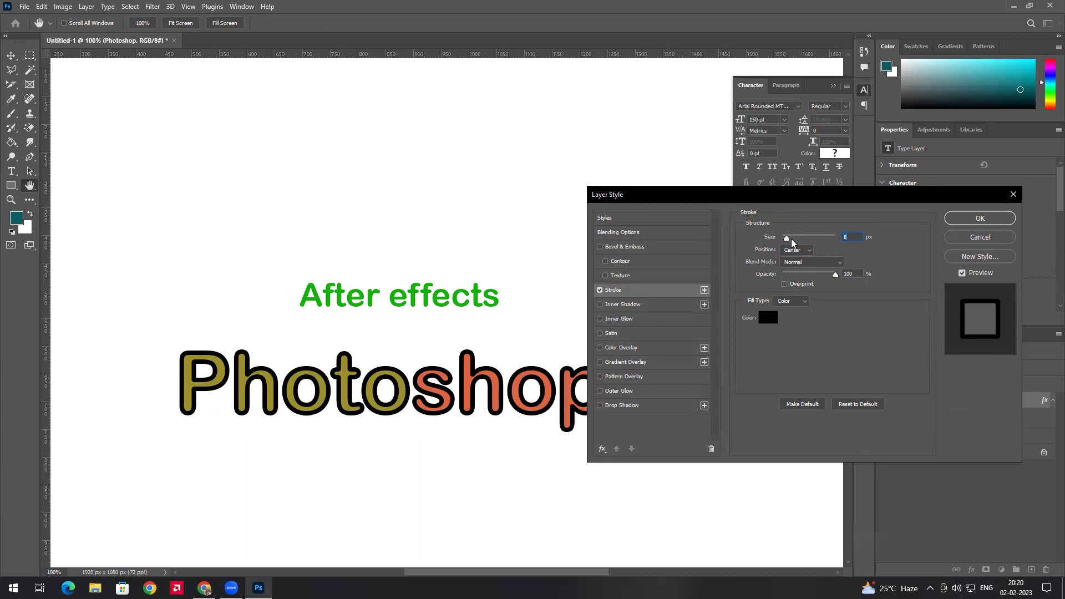
type("5")
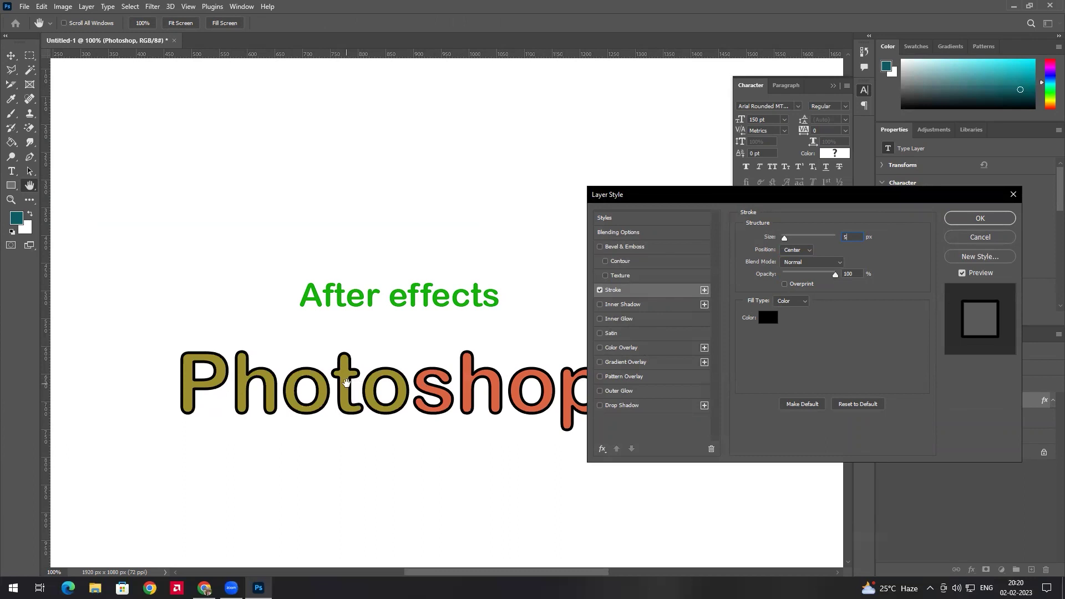
Step: Change the stroke color of the "Photoshop" text to the bright green #0fe983
left_click(770, 317)
left_click(747, 284)
left_click(752, 272)
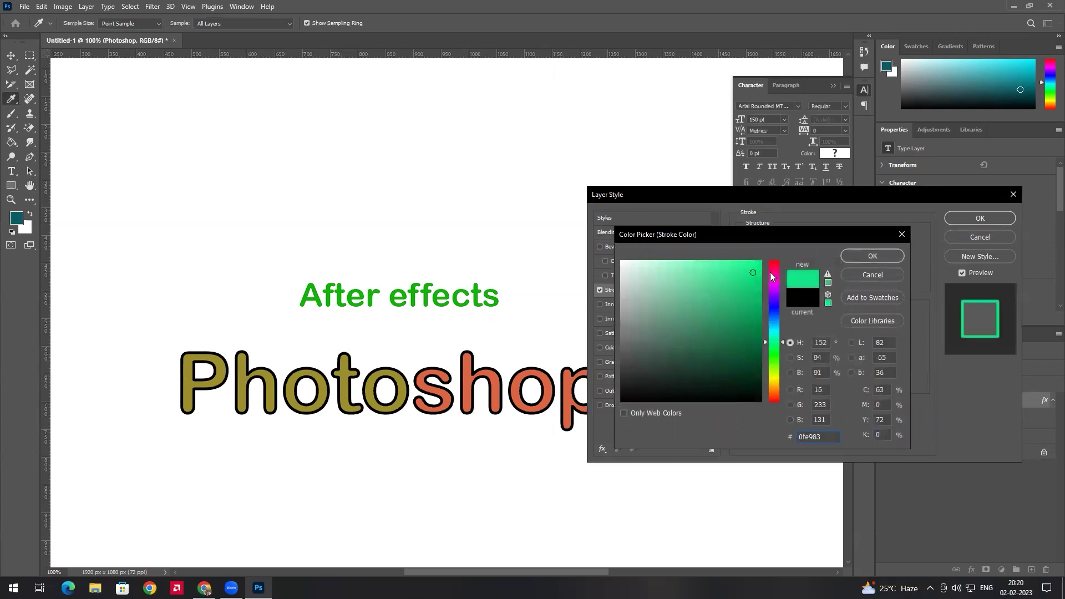
left_click(856, 254)
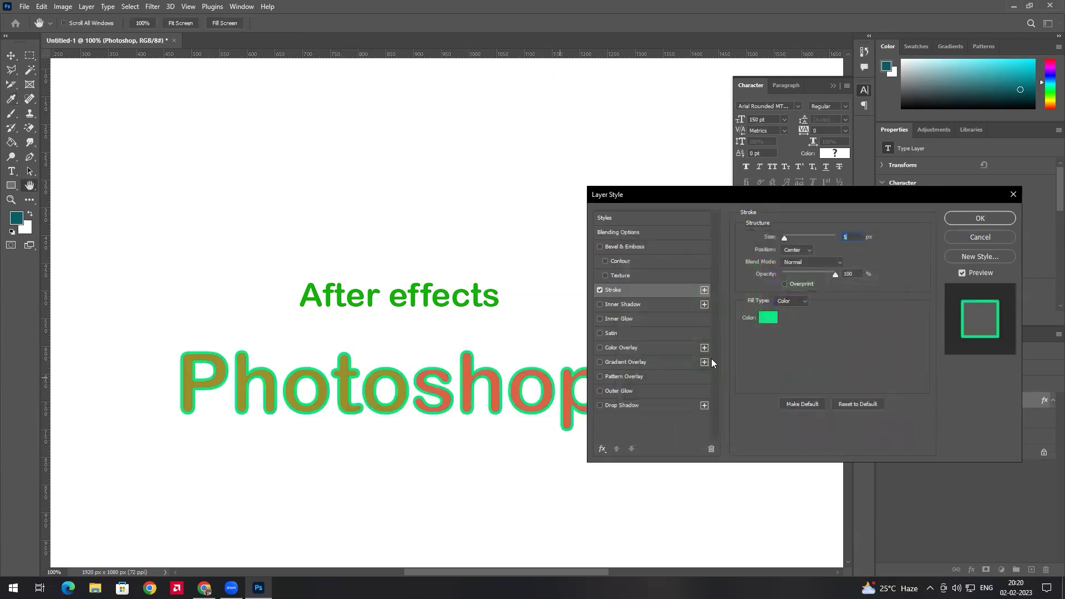
Step: Switch the stroke's fill type to Gradient and move the Layer Style dialog clear of the "Photoshop" text
left_click(792, 302)
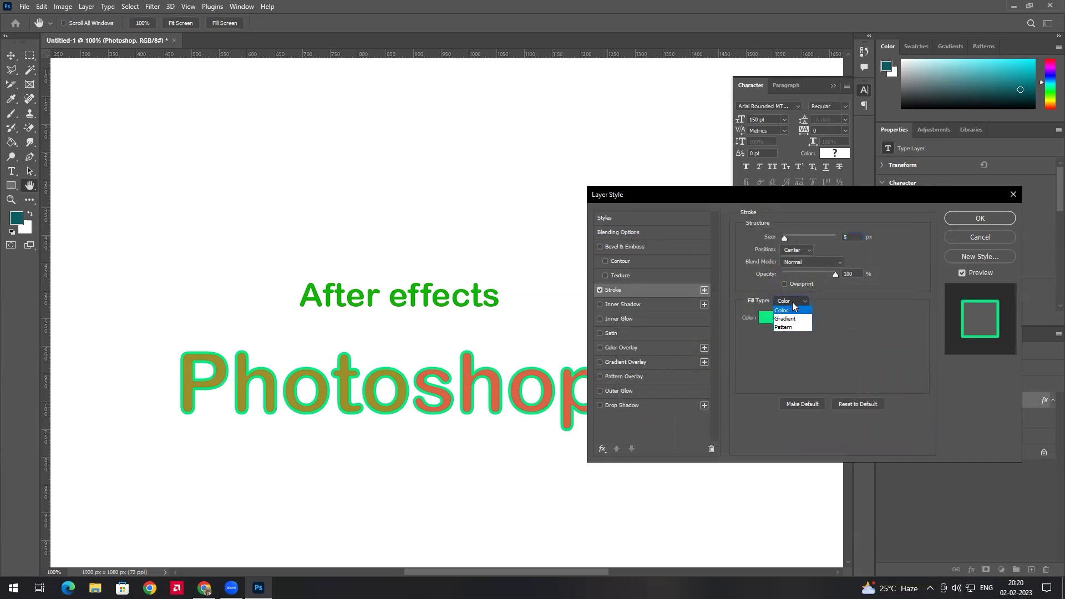
left_click(793, 319)
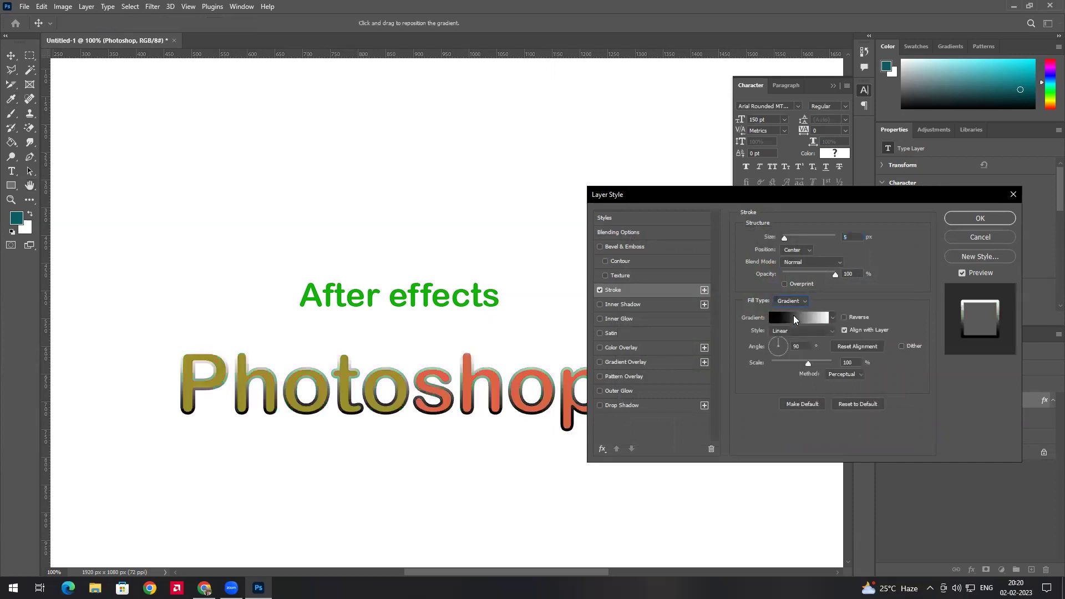
left_click_drag(700, 194, 819, 175)
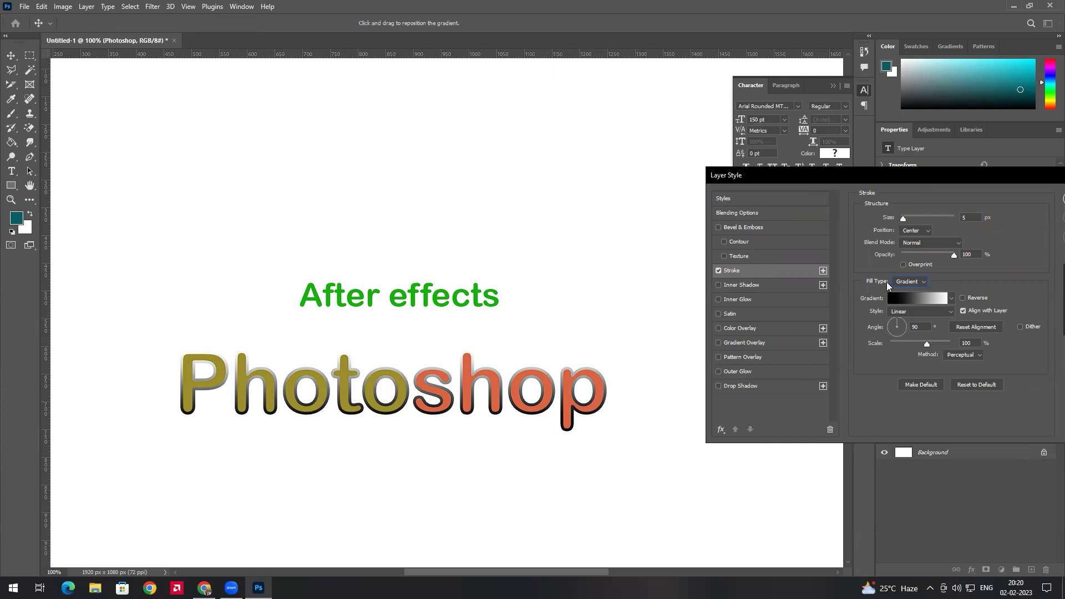
Step: Switch the stroke's fill type to Pattern and apply the first blue pattern from the Water group
left_click(914, 284)
left_click(901, 307)
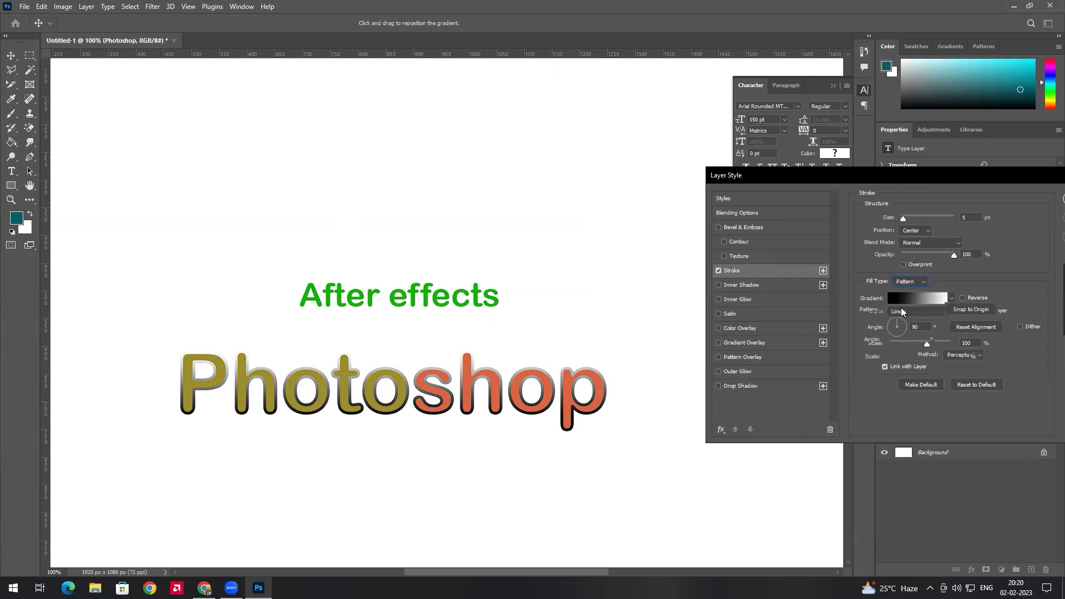
left_click(921, 313)
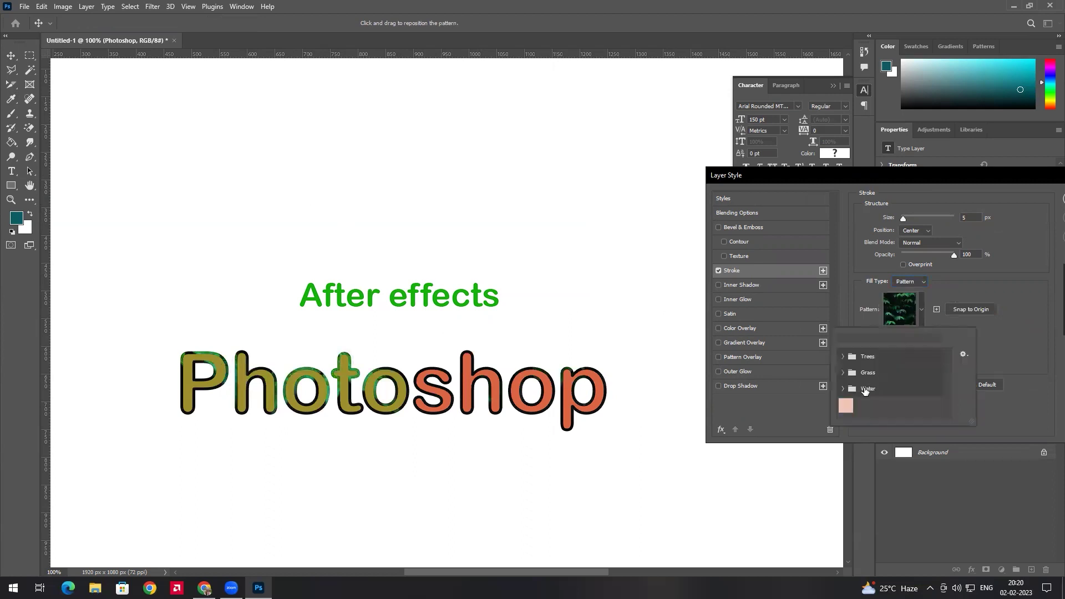
left_click(843, 388)
left_click(855, 405)
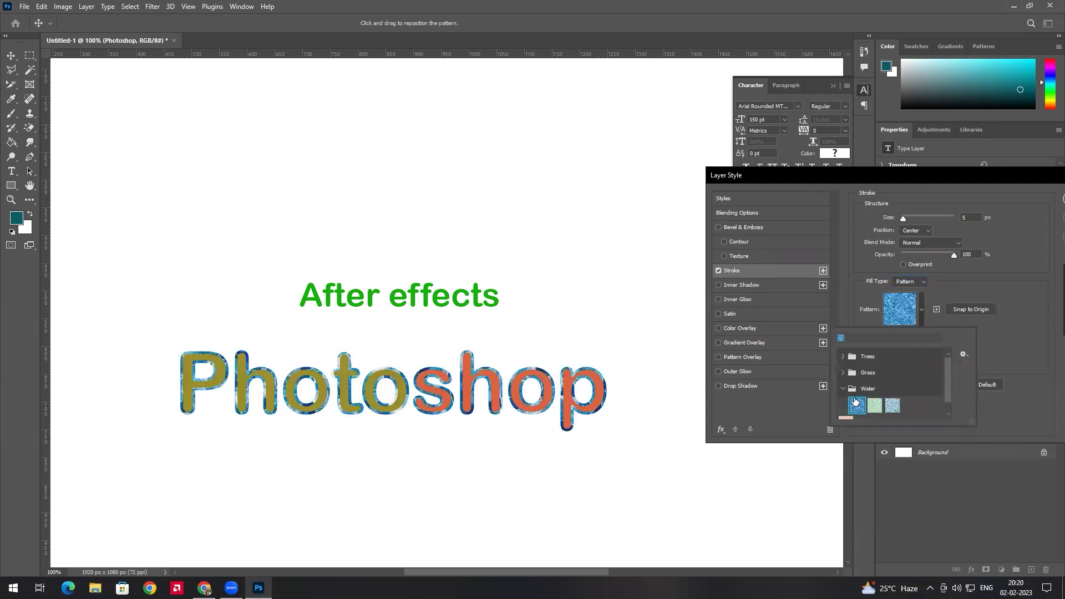
Step: Set the stroke's fill type back to Gradient, try the Basics presets and apply a light blue preset gradient
left_click(941, 282)
left_click(909, 282)
left_click(910, 271)
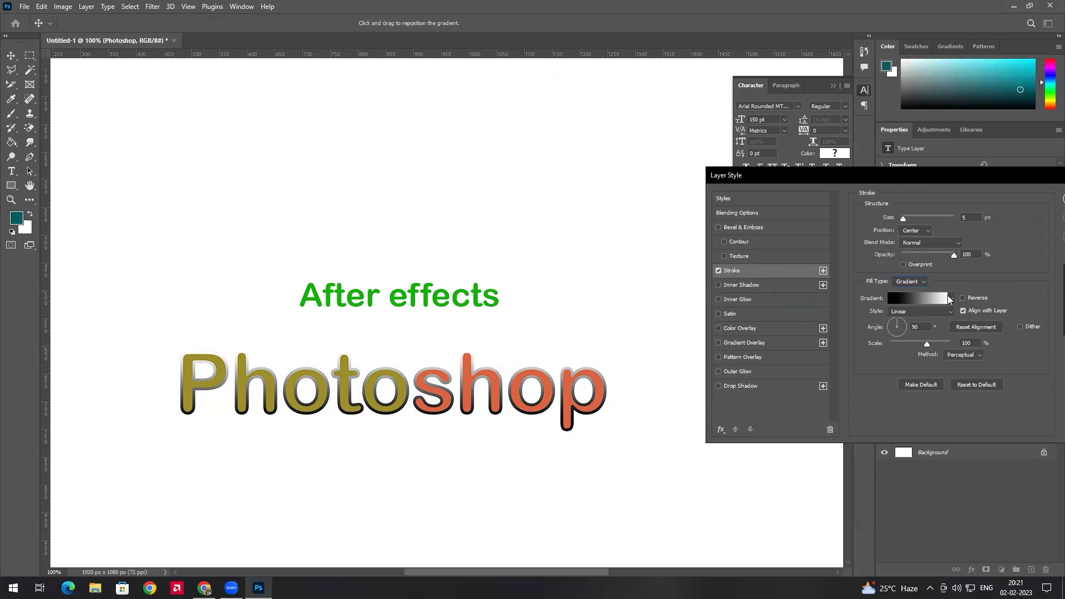
left_click(949, 299)
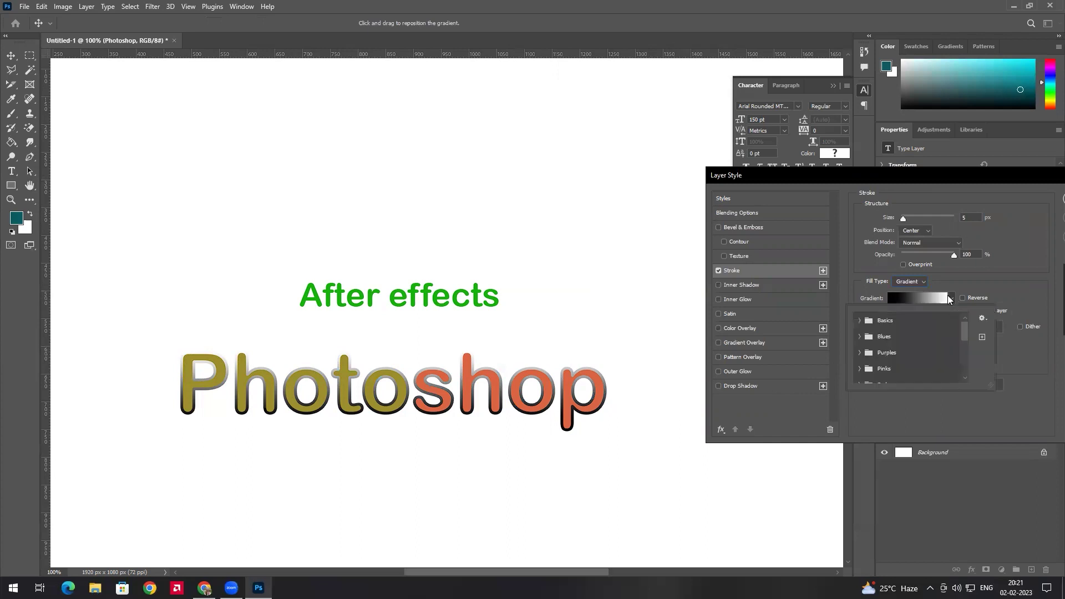
left_click(860, 321)
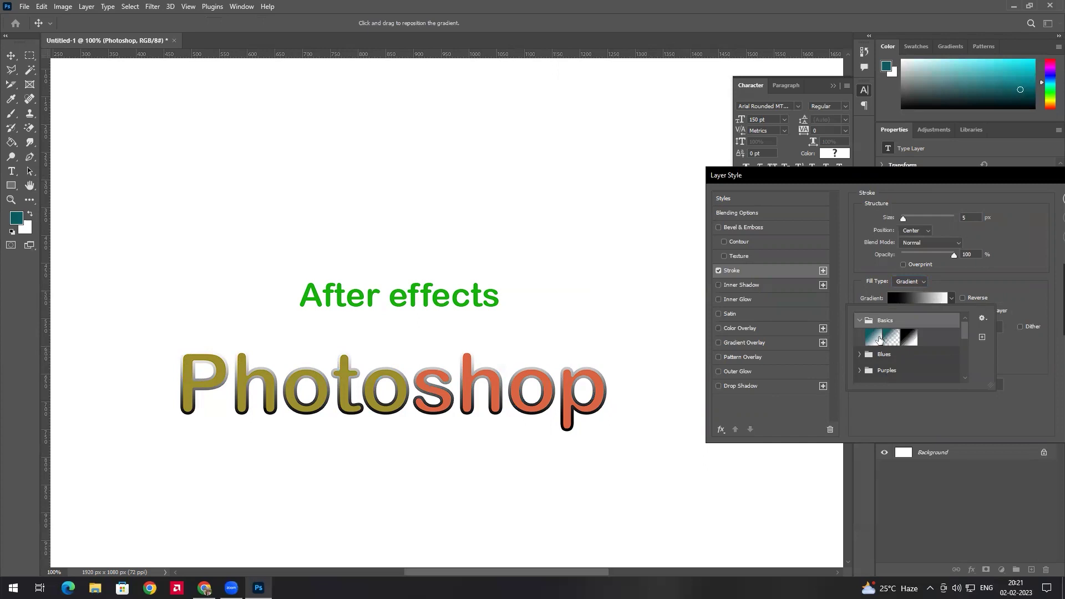
left_click(874, 337)
left_click(890, 339)
key("Return")
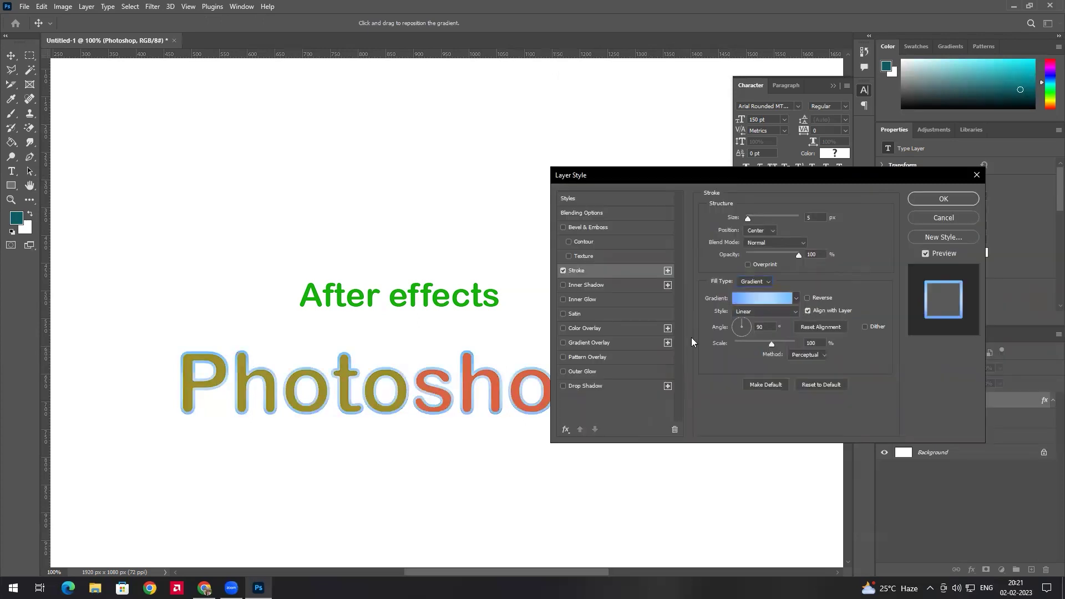
Step: Set the stroke gradient's angle to 21° and reduce its scale, with the whole "Photoshop" text in view
left_click_drag(755, 179, 819, 174)
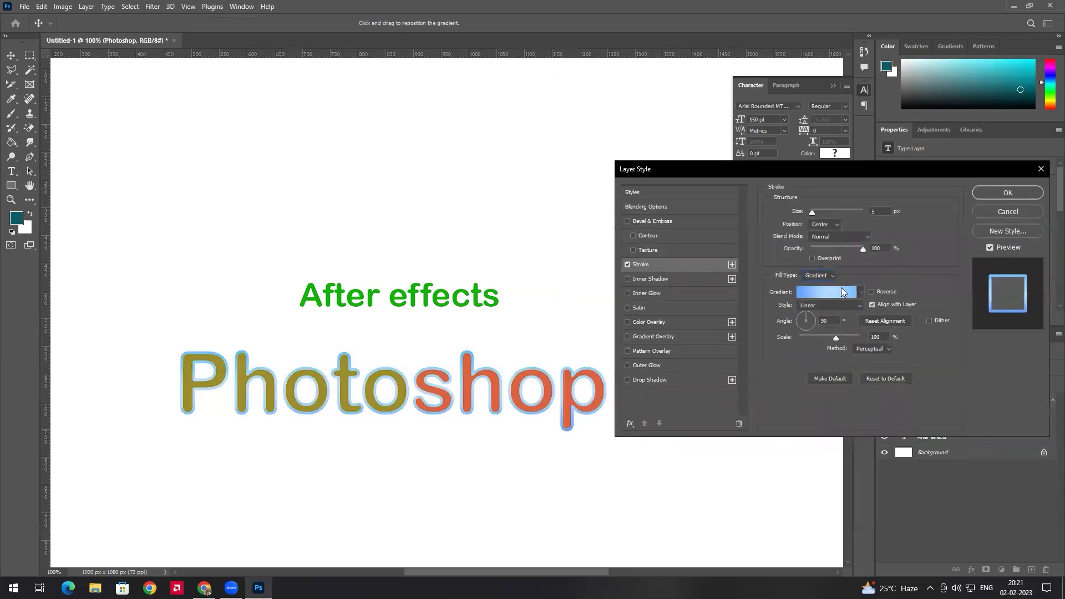
left_click(859, 292)
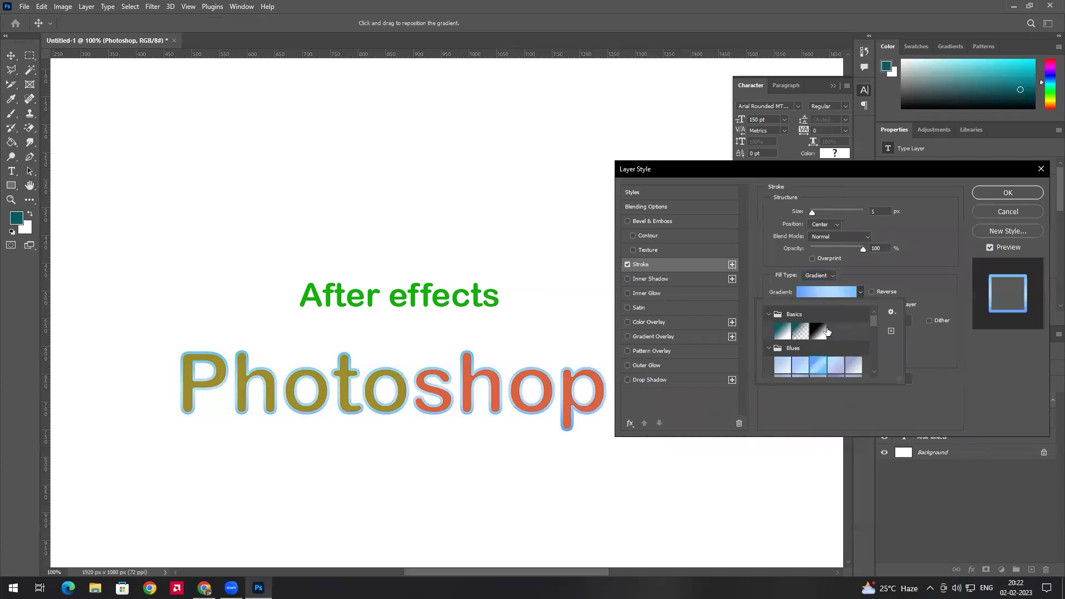
left_click(908, 268)
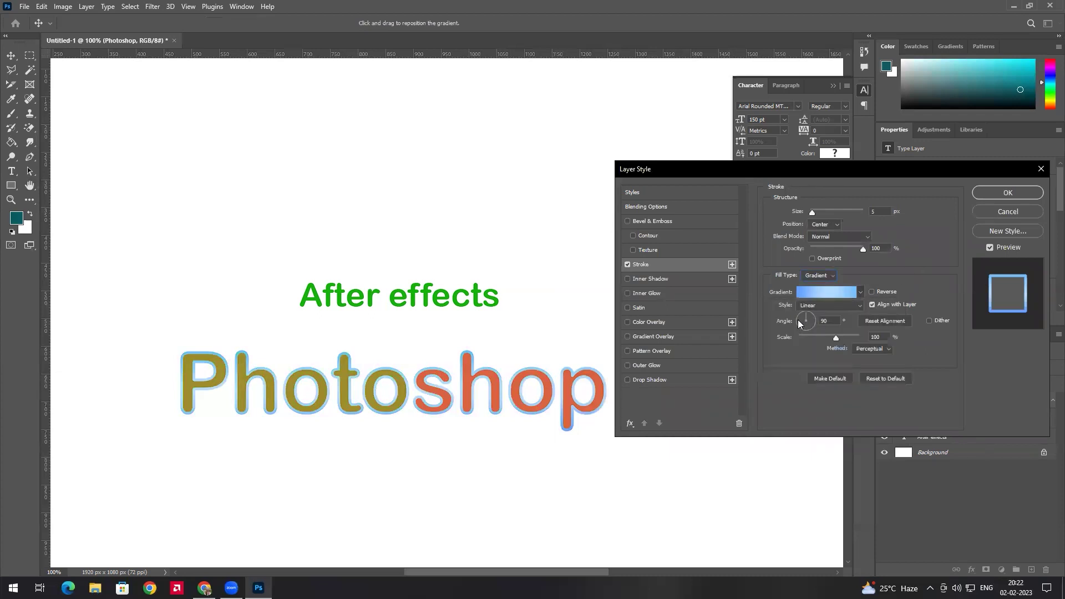
left_click_drag(811, 318, 814, 319)
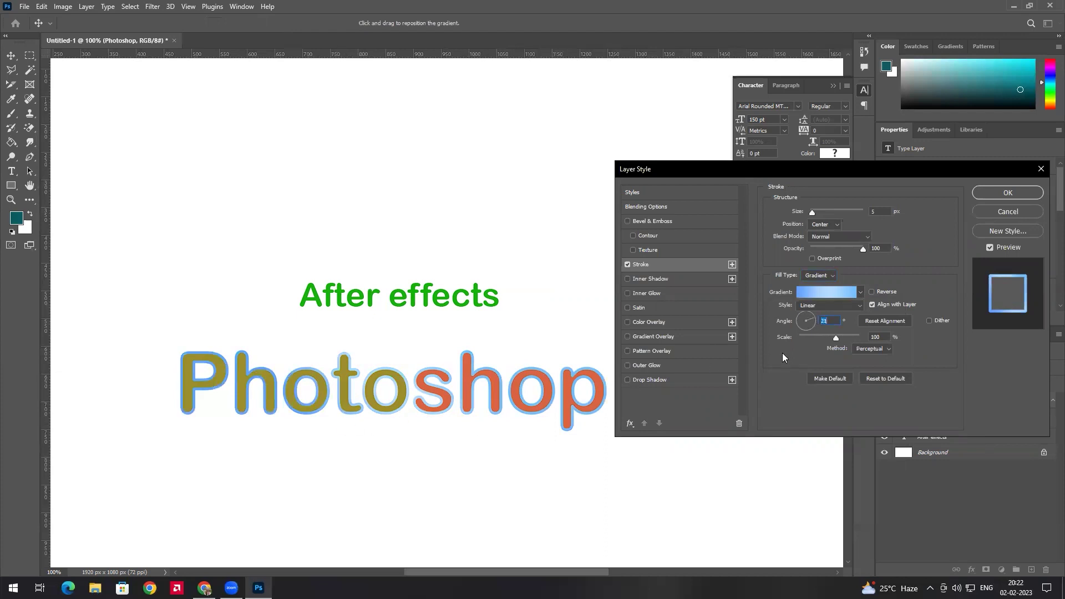
left_click_drag(836, 338, 769, 336)
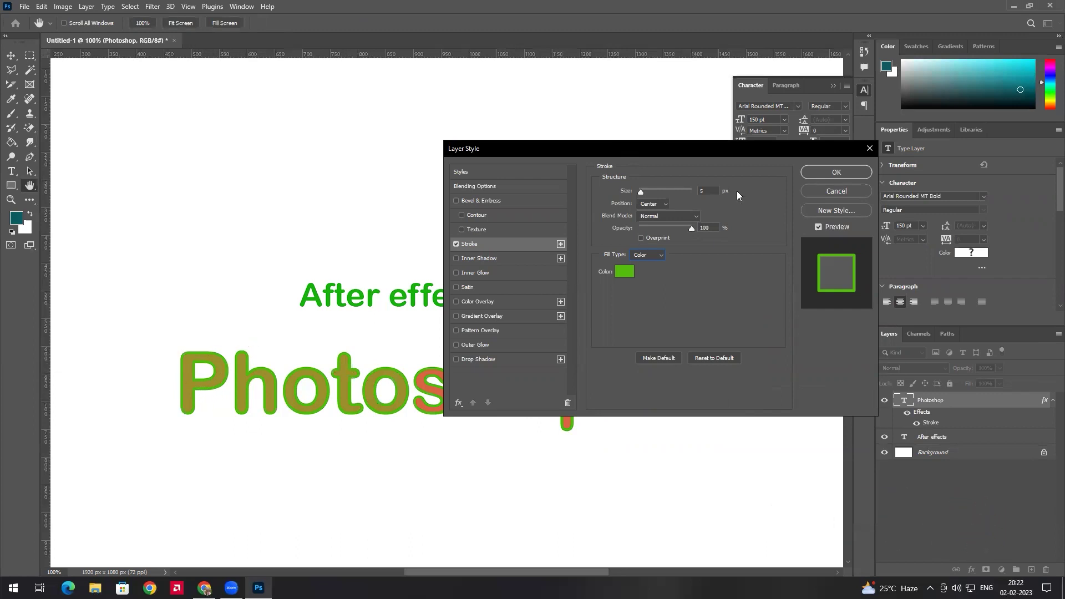
Step: Apply the 5 px centered stroke to the "Photoshop" layer with a solid green color fill
left_click(838, 172)
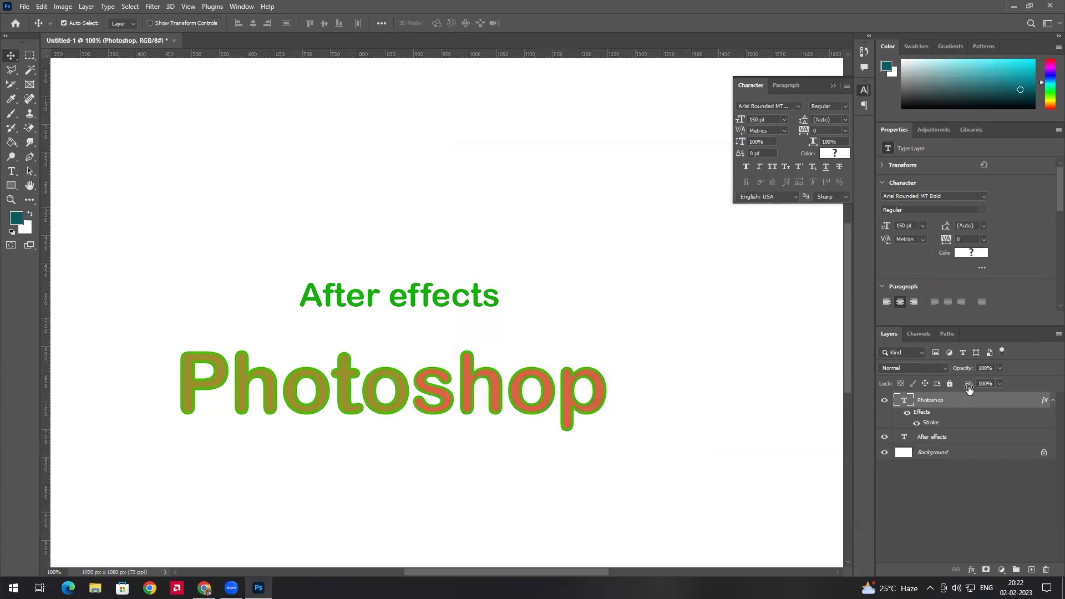
Step: Try a Fill of 0% on the "Photoshop" layer, then undo the change
left_click(999, 384)
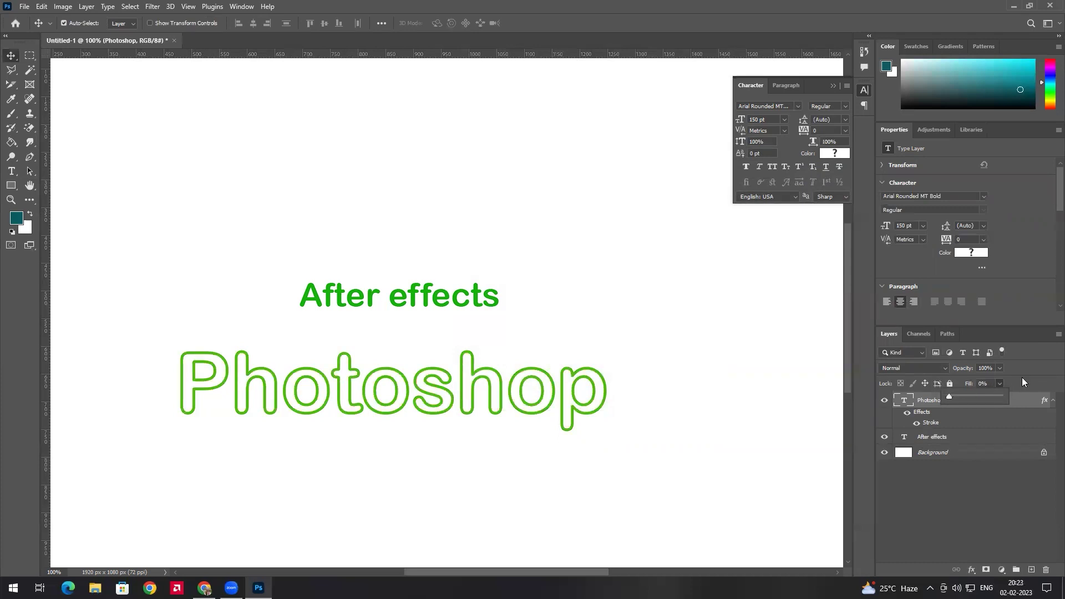
key("Return")
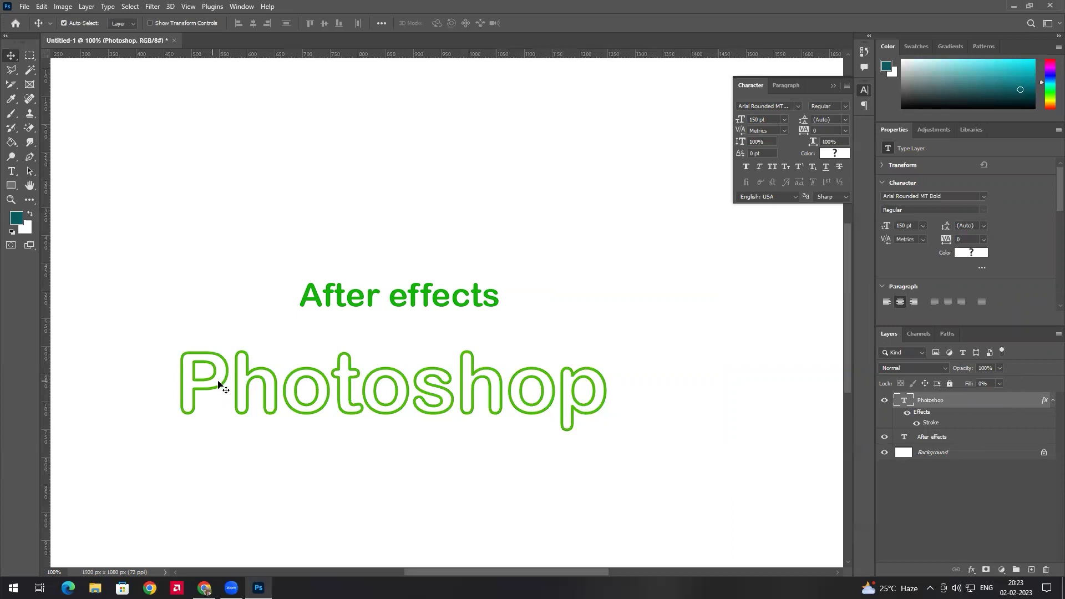
key("ctrl+z")
Step: Try lowering the "Photoshop" layer's Opacity, then restore it to 100%
left_click(999, 368)
left_click_drag(966, 380, 901, 372)
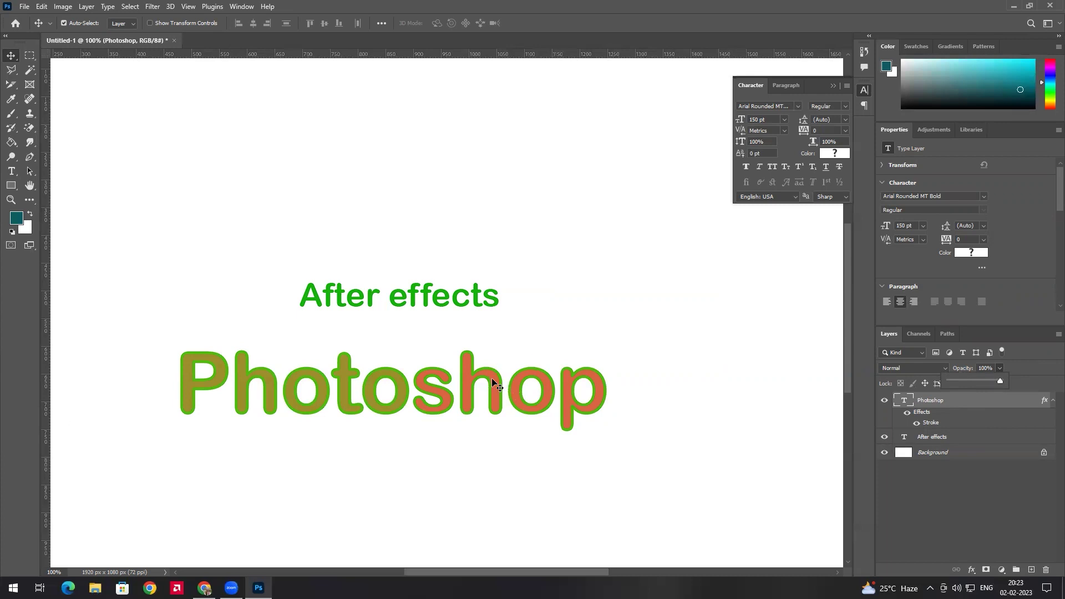
left_click(987, 387)
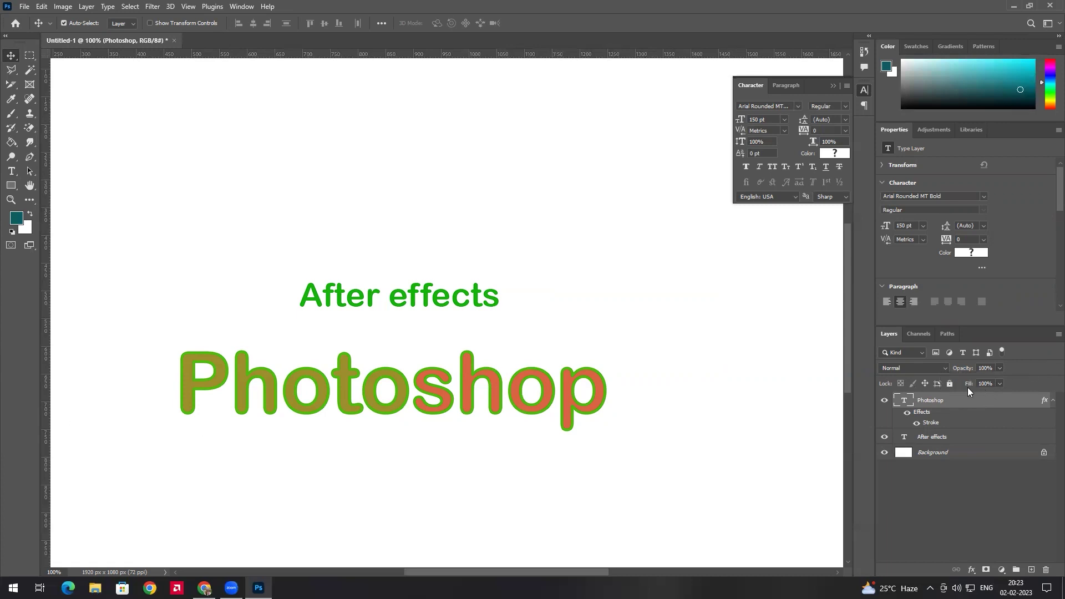
Step: Set the "Photoshop" layer's Fill to 0% so only its stroke outline shows
left_click(999, 384)
left_click_drag(993, 396, 898, 411)
left_click(968, 425)
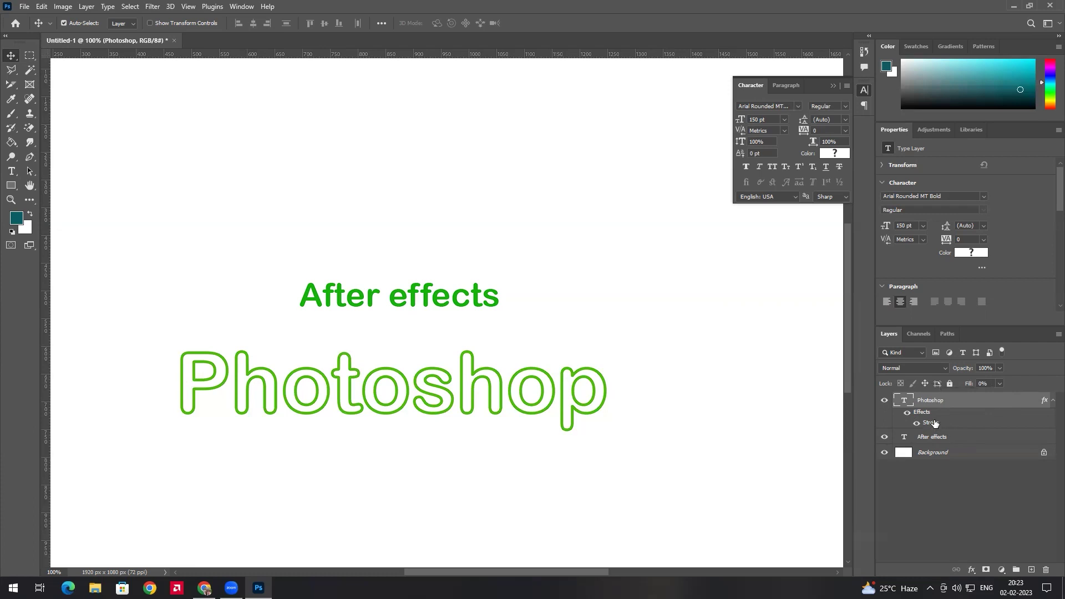
Step: Edit the "Photoshop" layer's Stroke effect, keeping its opacity at 100% and setting its size to 7 px
double_click(932, 422)
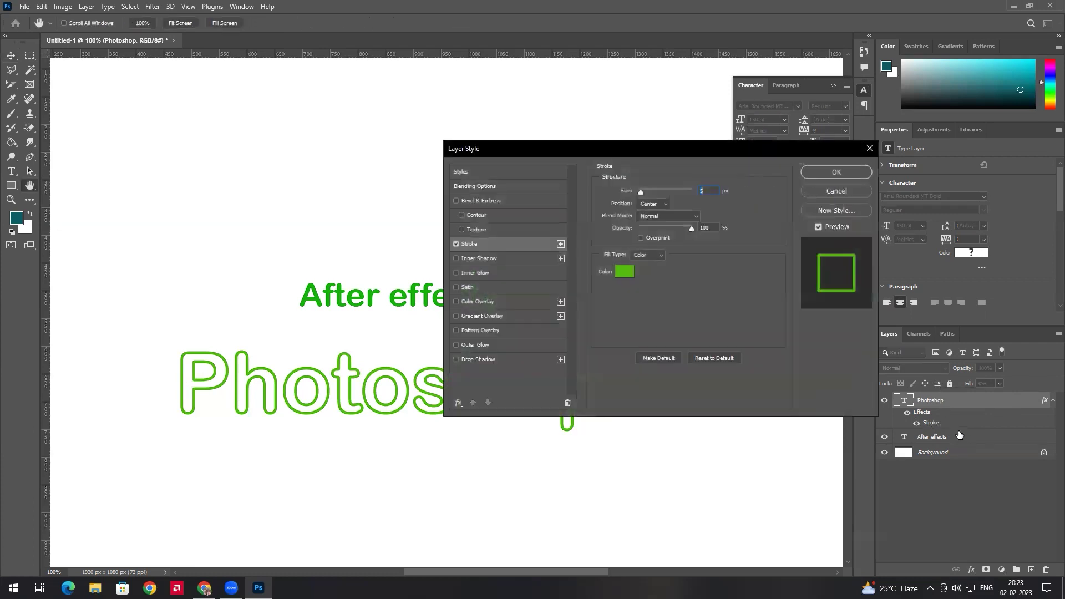
left_click(847, 192)
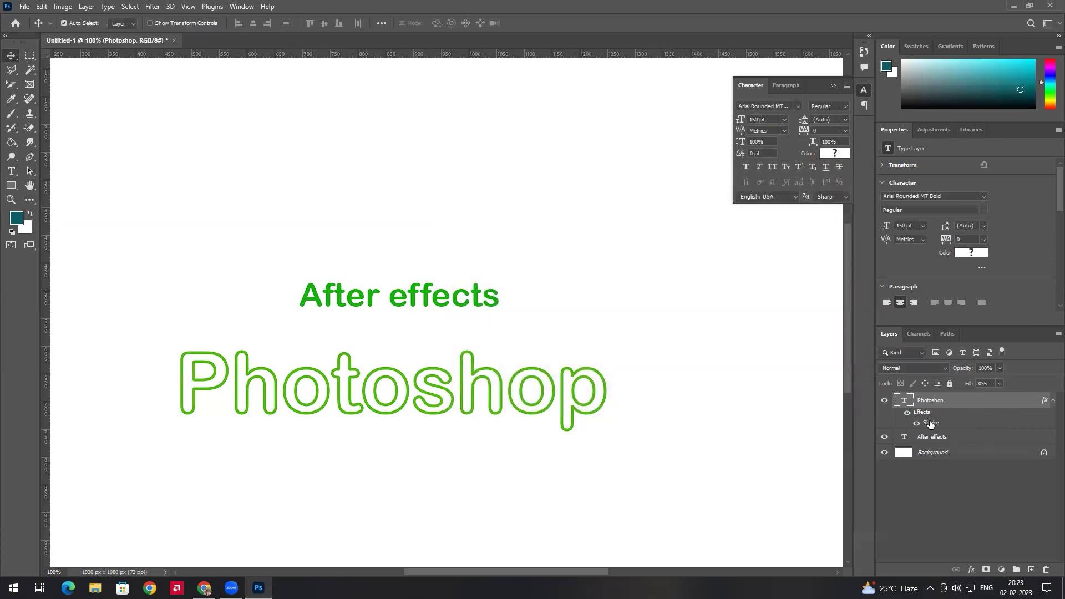
double_click(930, 425)
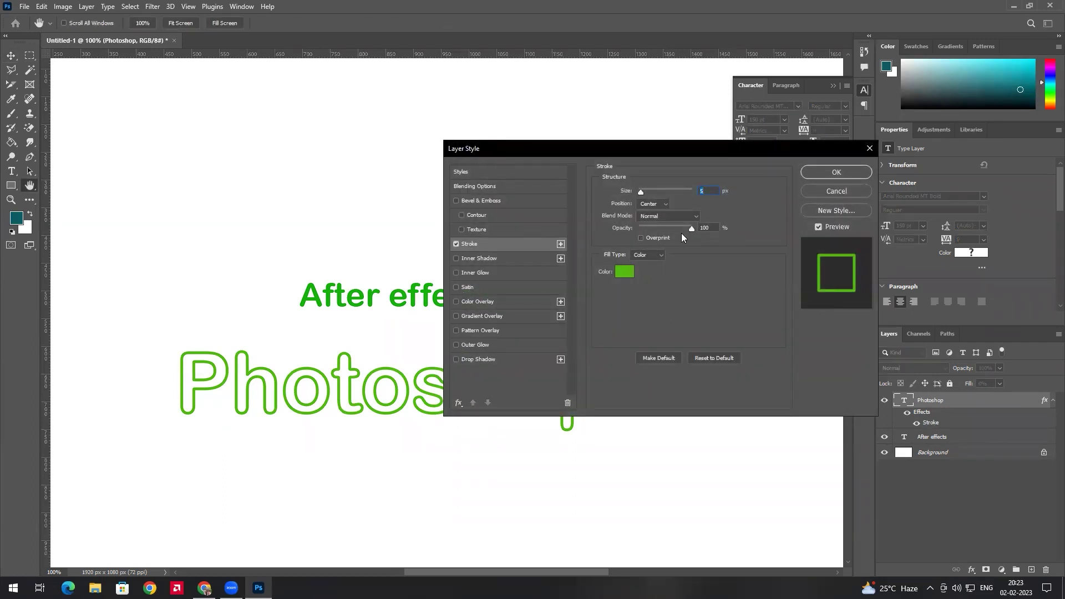
mouse_move(690, 225)
left_mouse_down()
mouse_move(657, 230)
mouse_move(716, 234)
left_mouse_up()
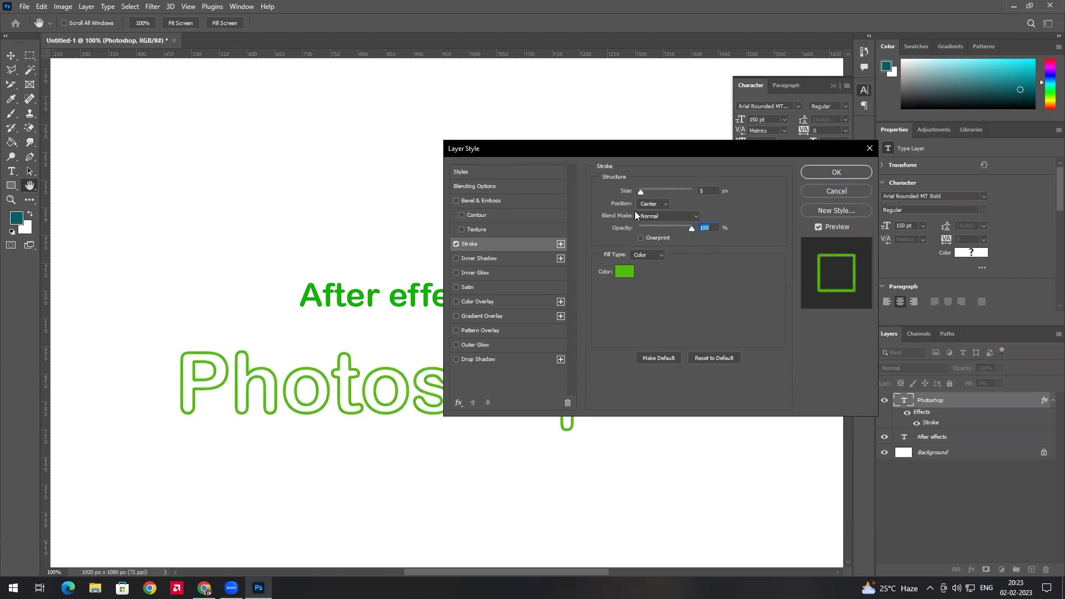
left_click_drag(643, 192, 643, 191)
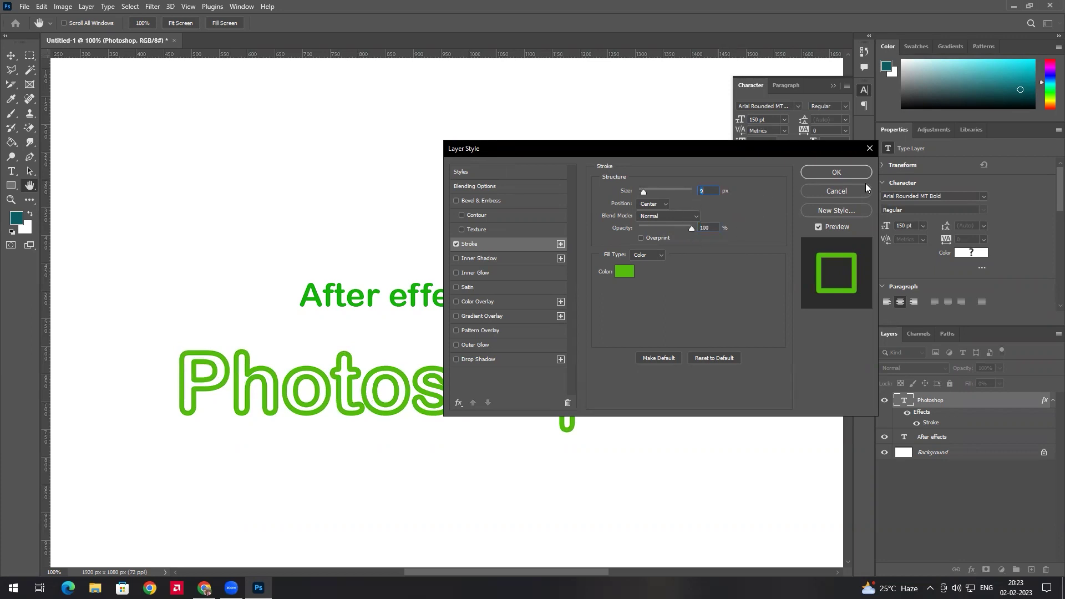
key("Down")
key("Down")
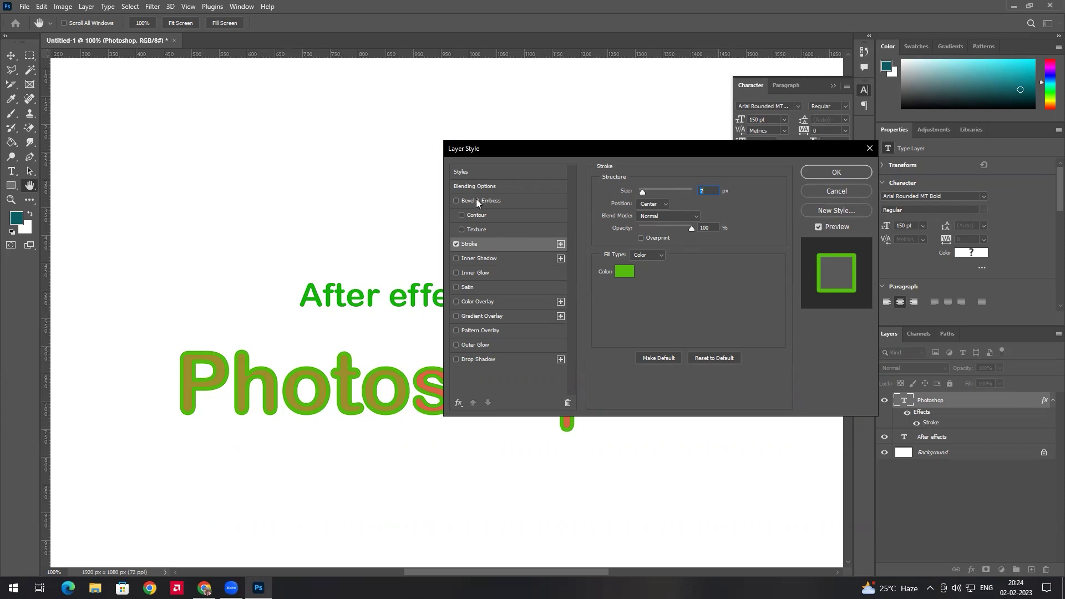
Step: Turn off the Stroke effect and turn on Bevel & Emboss for the "Photoshop" layer
left_click(456, 244)
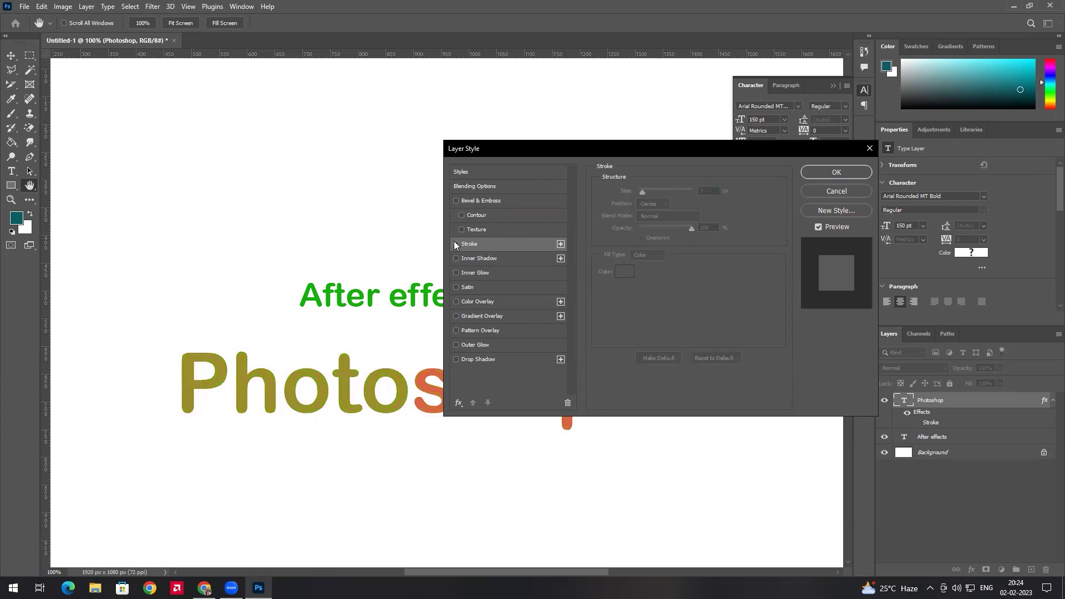
left_click(206, 358)
left_click_drag(207, 356, 282, 392)
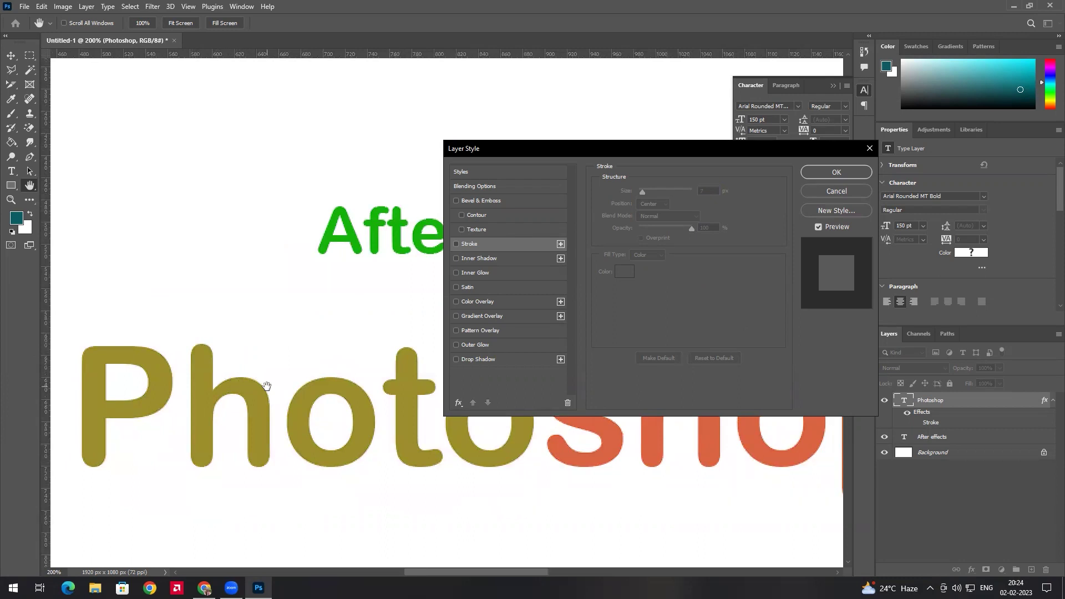
left_click(491, 201)
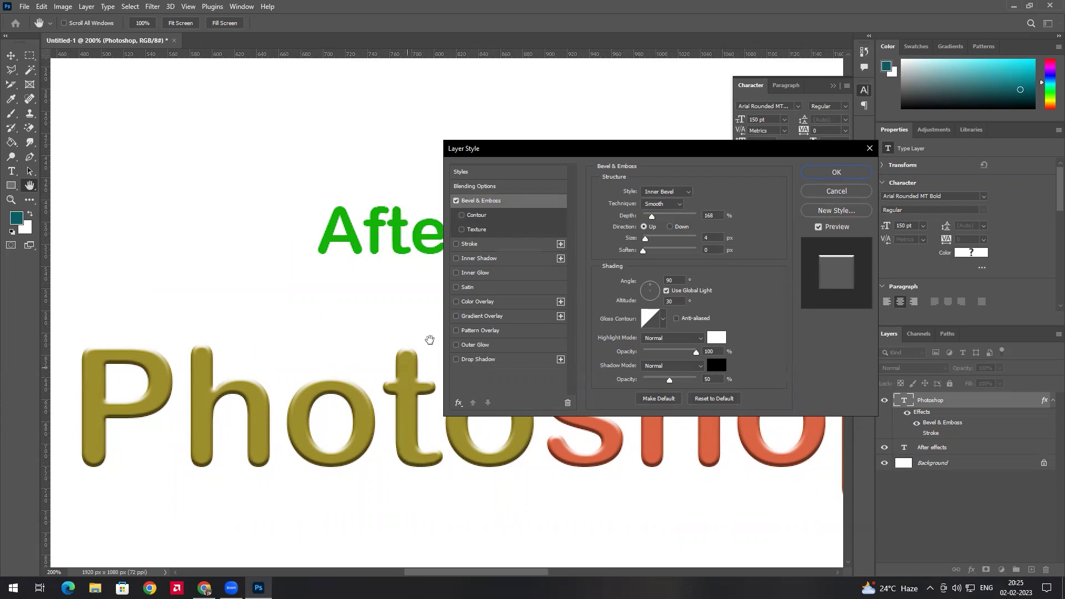
left_click(457, 201)
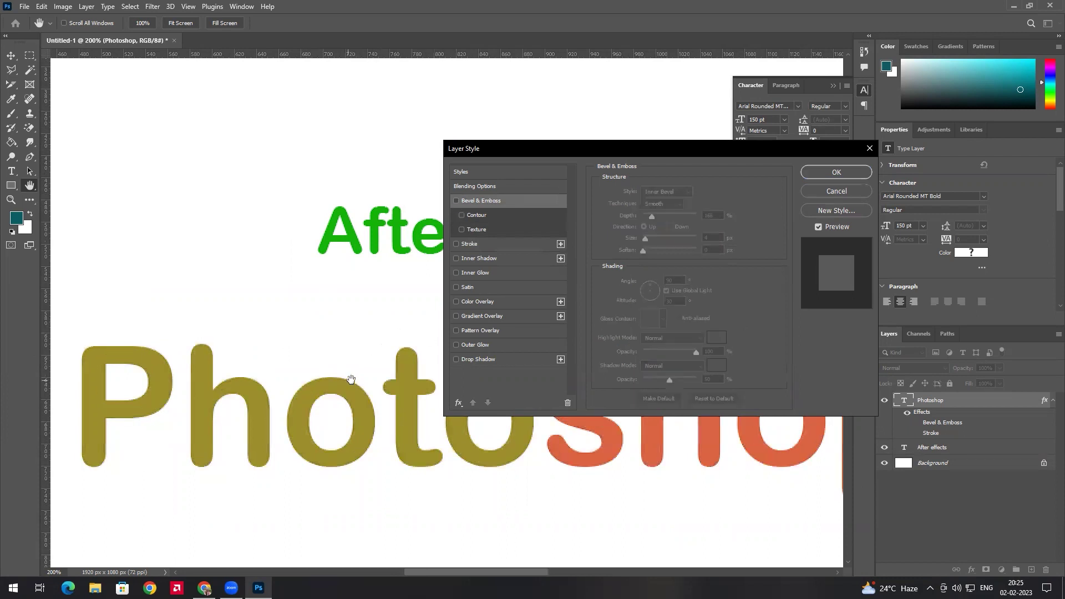
left_click(456, 201)
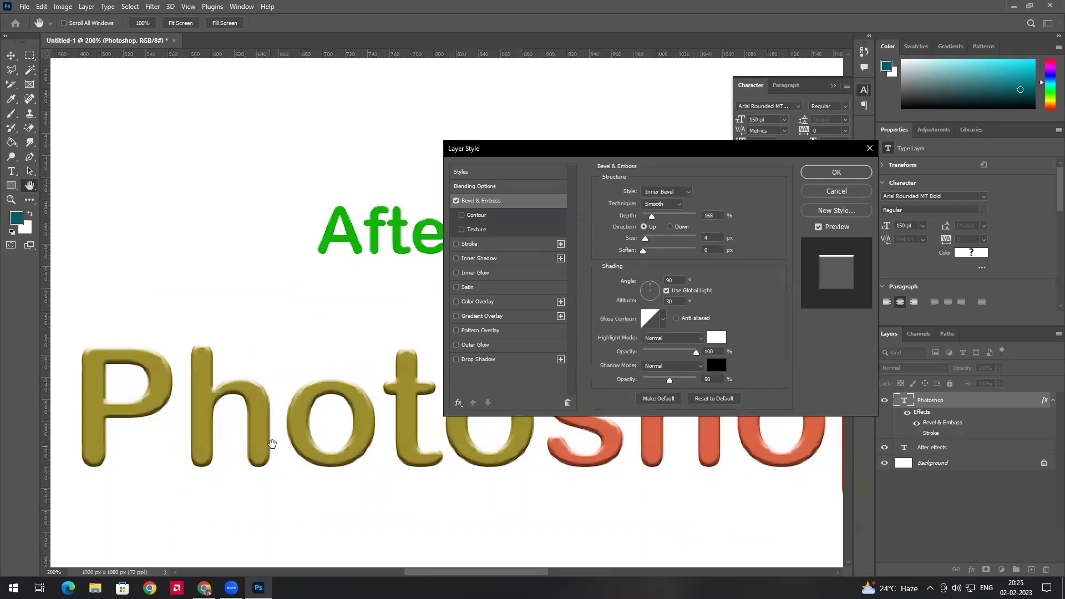
Step: Try the Outer Bevel style for the "Photoshop" text's bevel, and settle on Pillow Emboss
left_click(682, 192)
left_click(662, 204)
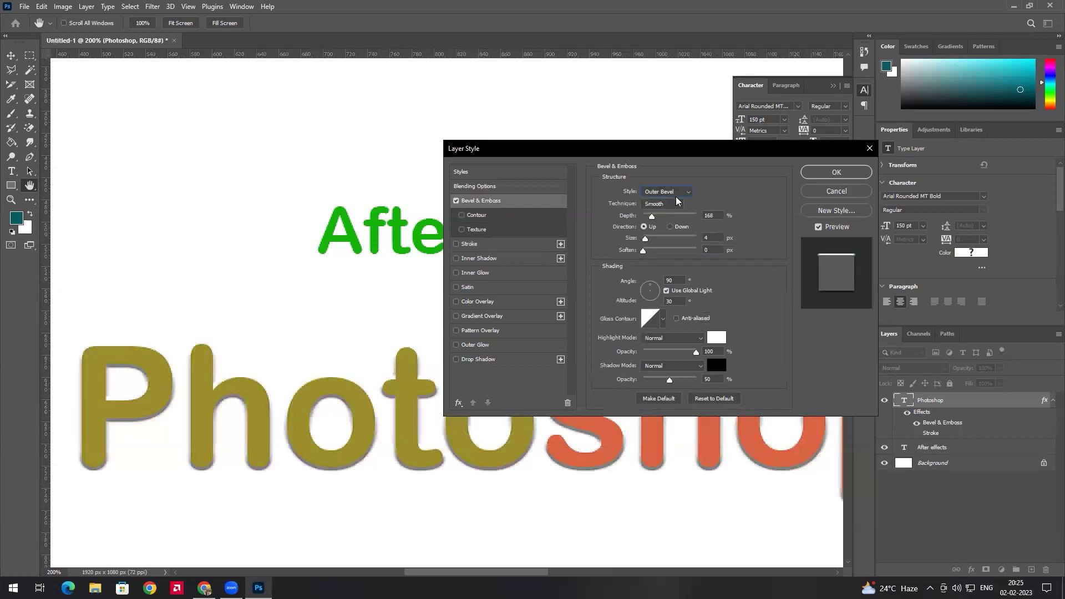
left_click(679, 191)
left_click(667, 226)
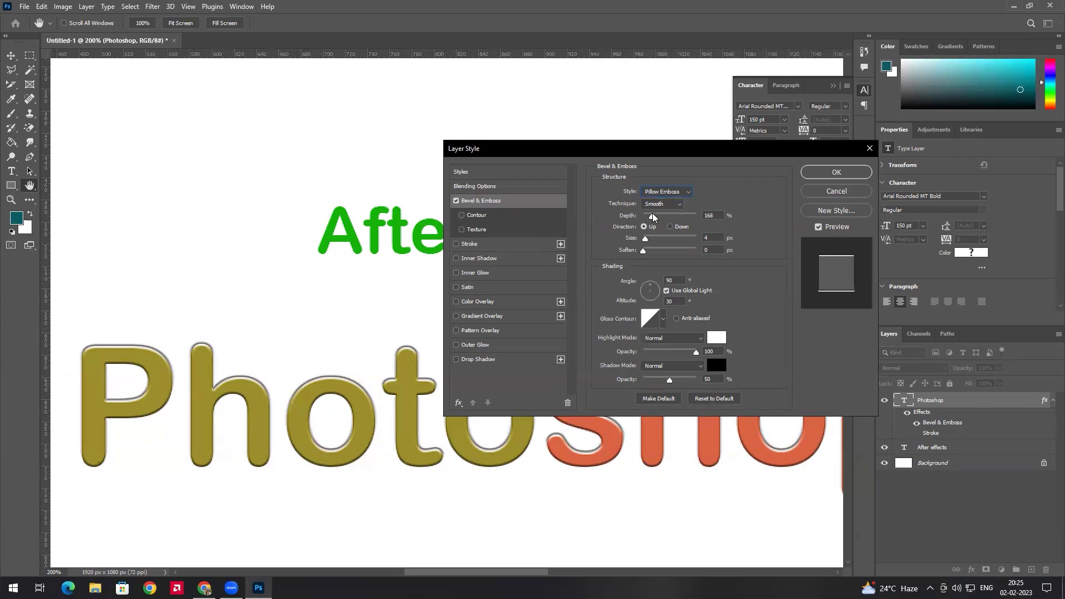
Step: Set the bevel's depth to 625%, size to 5 px, soften to 1 px, and its light to angle 140° and altitude 53°
mouse_move(652, 216)
left_mouse_down()
mouse_move(689, 217)
mouse_move(669, 220)
left_mouse_up()
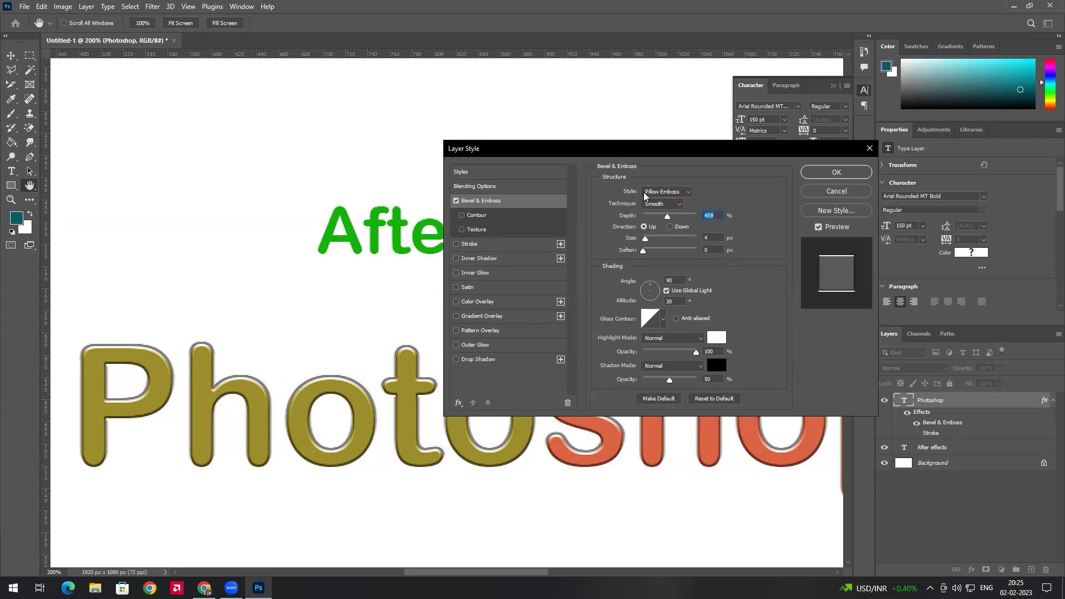
mouse_move(646, 238)
left_mouse_down()
mouse_move(660, 237)
mouse_move(646, 238)
left_mouse_up()
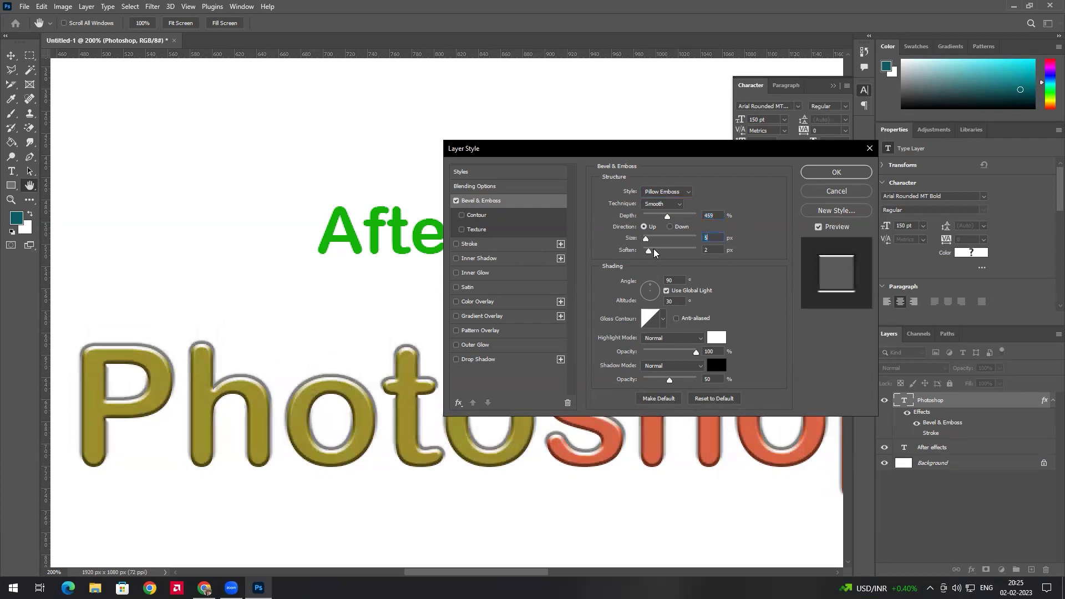
left_click_drag(640, 245, 676, 215)
left_click_drag(649, 290, 648, 293)
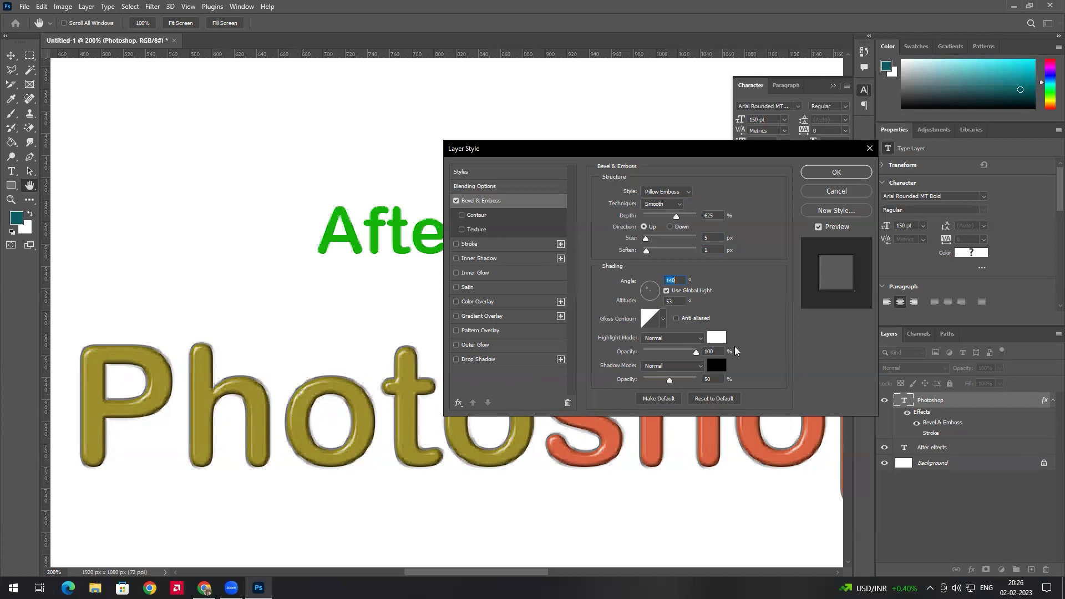
Step: Try magenta #d207d2 as the bevel's highlight colour
left_click(718, 339)
left_click(757, 285)
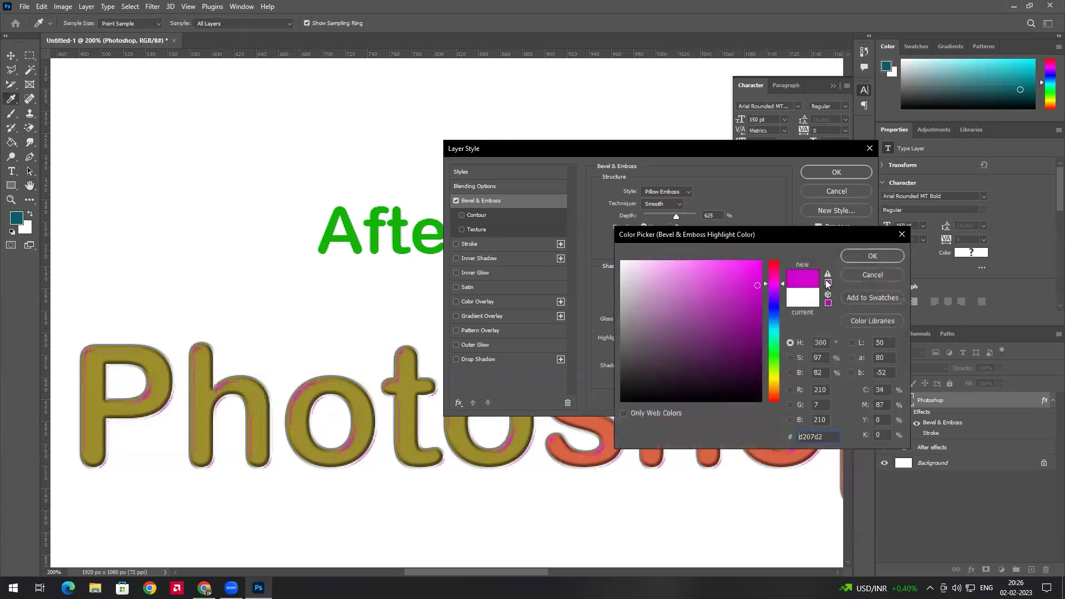
left_click(865, 256)
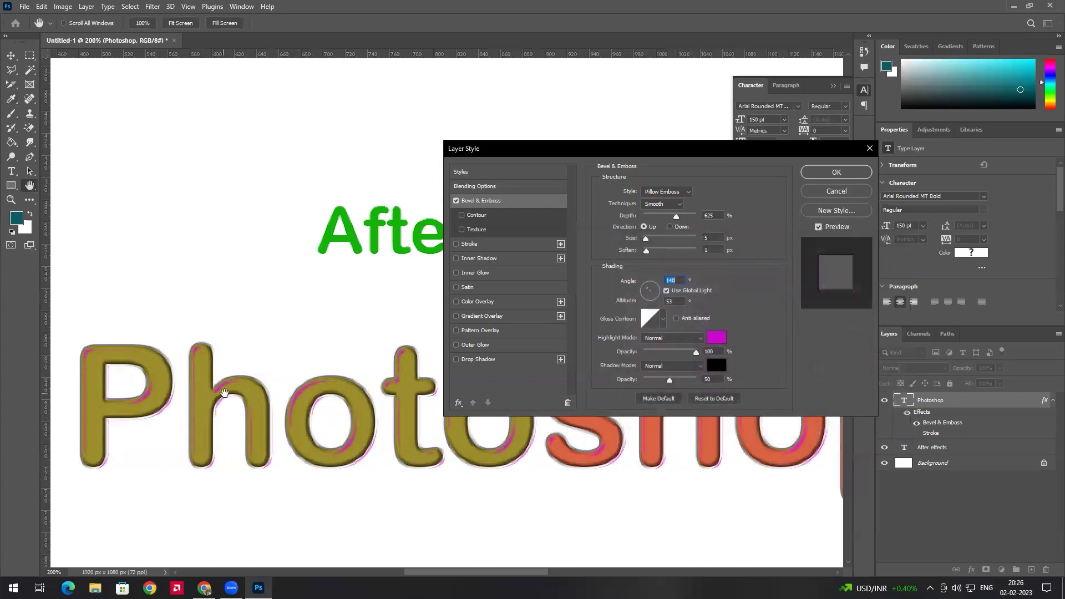
Step: Return the bevel's highlight colour to white #ffffff and adjust its shadow opacity
left_click(715, 338)
left_click(624, 273)
left_click_drag(624, 272, 600, 272)
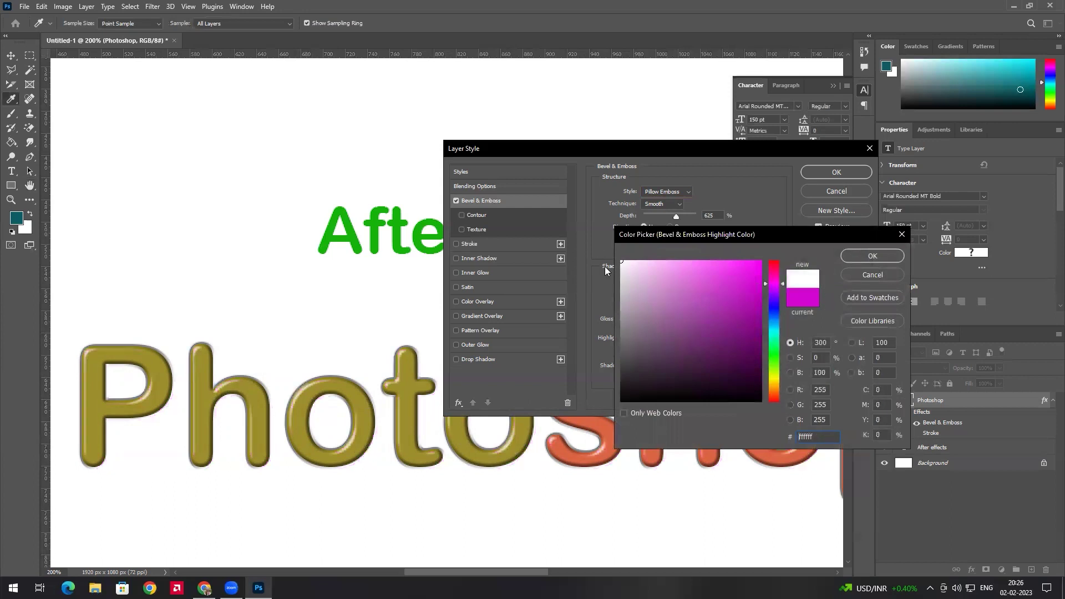
left_click_drag(773, 373, 774, 387)
left_click_drag(727, 344, 753, 306)
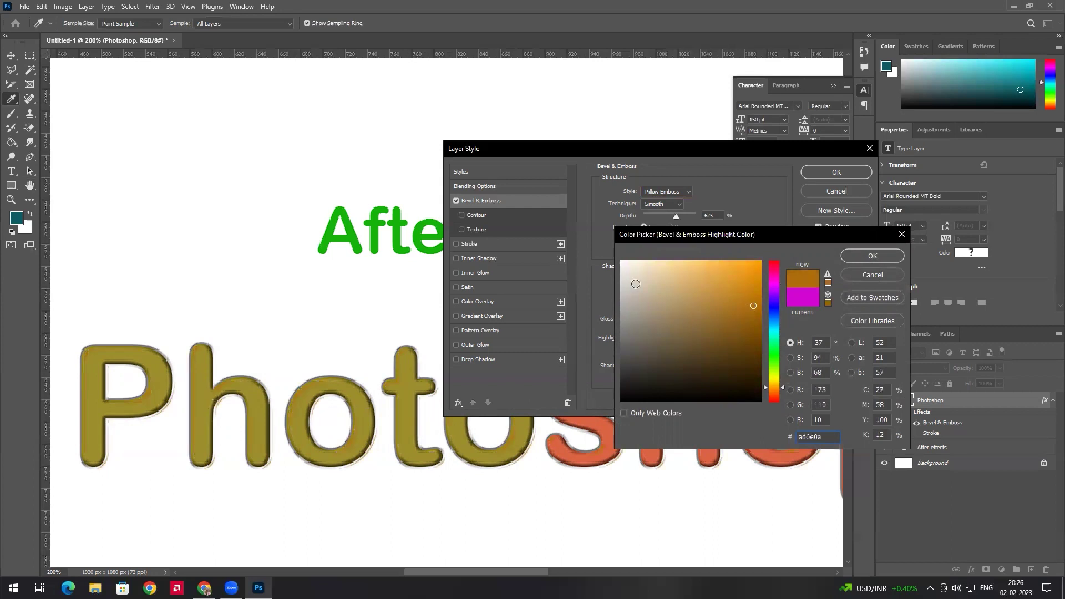
left_click_drag(636, 283, 617, 257)
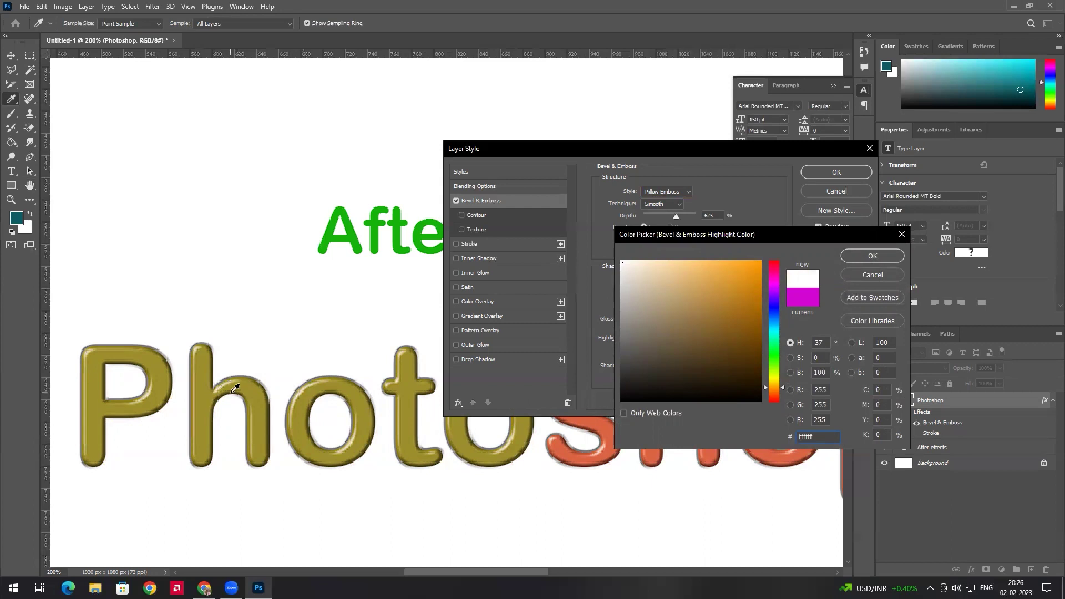
left_click(877, 255)
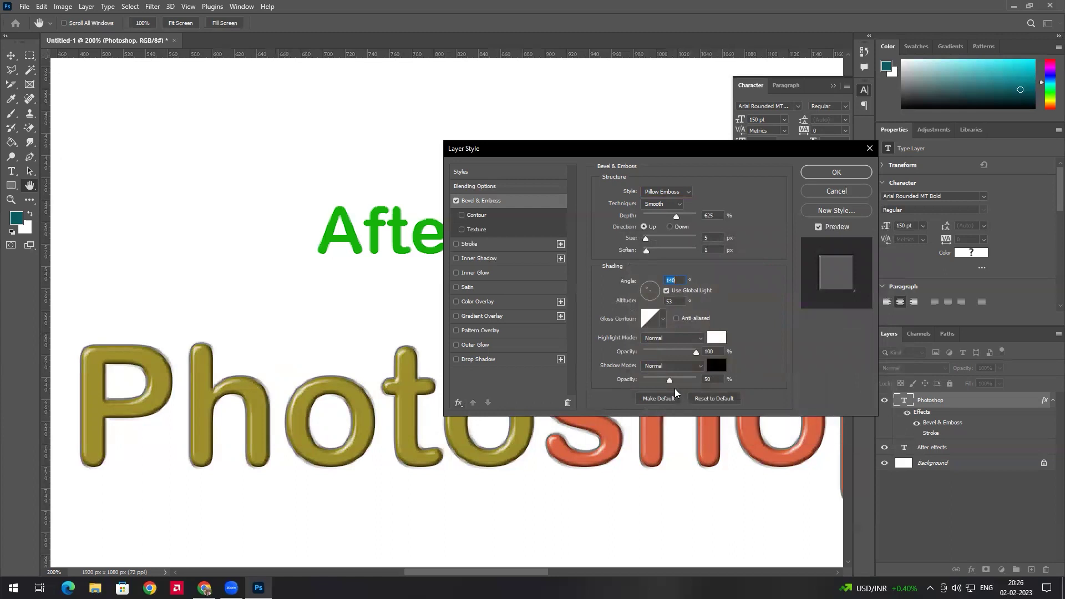
mouse_move(666, 380)
left_mouse_down()
mouse_move(697, 381)
mouse_move(653, 384)
mouse_move(665, 384)
left_mouse_up()
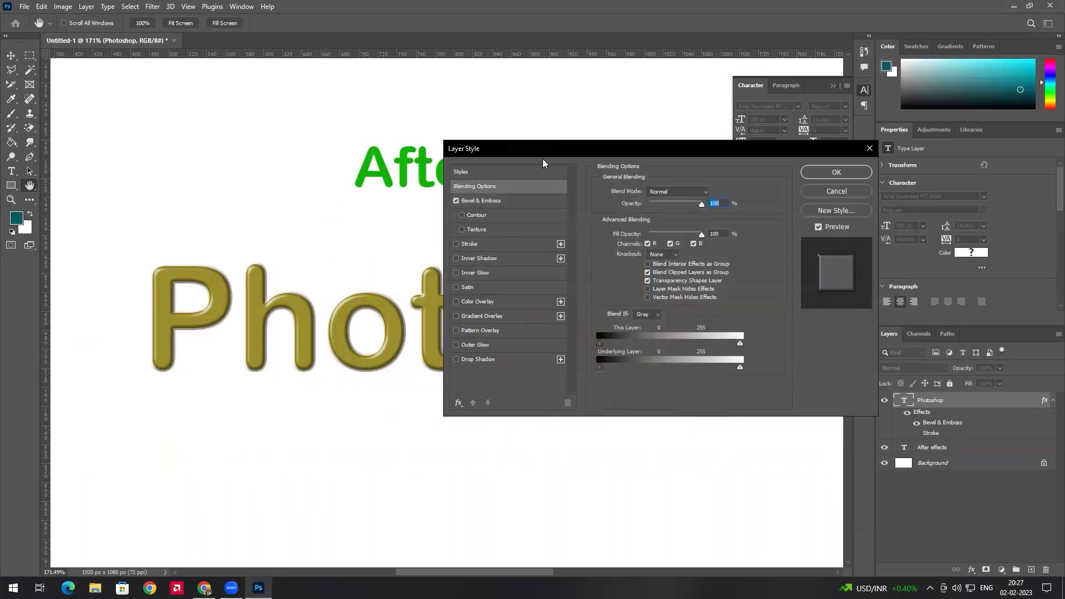
Step: Try a 2 px Stroke on the "Photoshop" layer, cancel it, and turn on the layer's existing Stroke effect instead
left_click(471, 244)
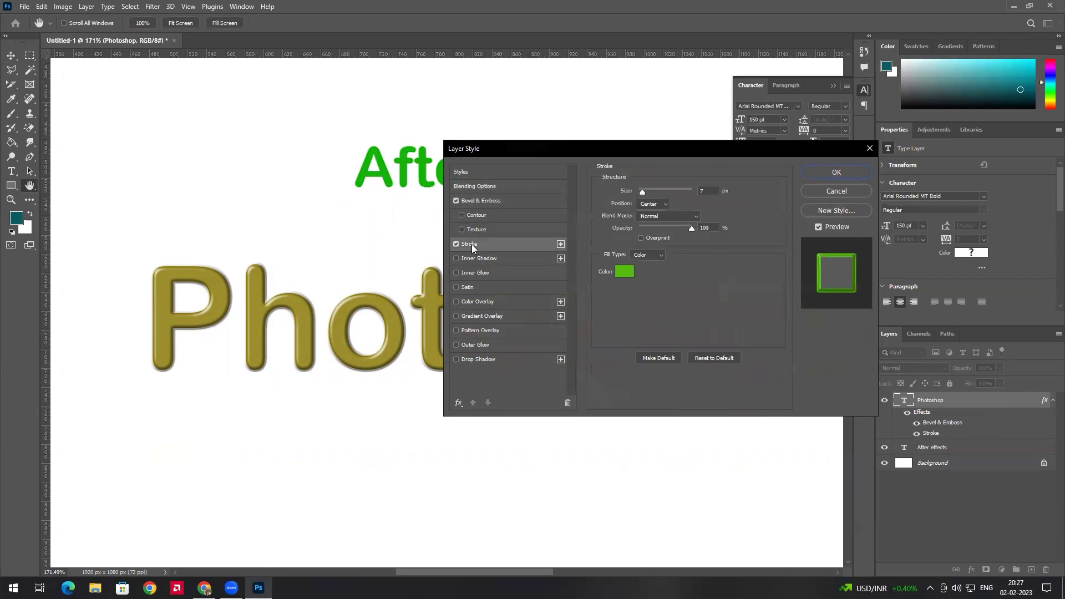
left_click_drag(643, 188, 639, 189)
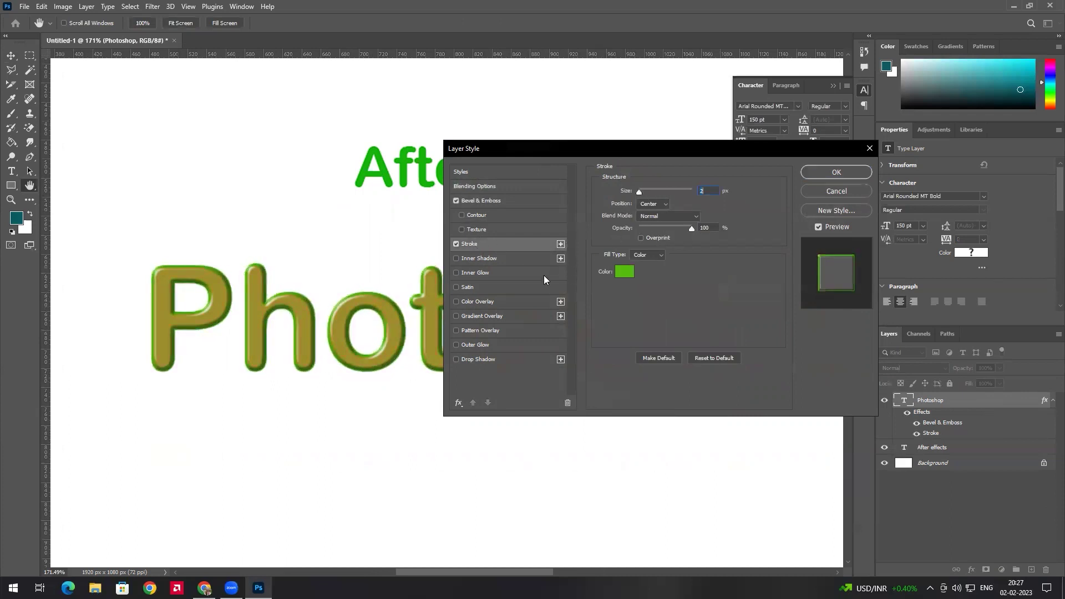
key("Escape")
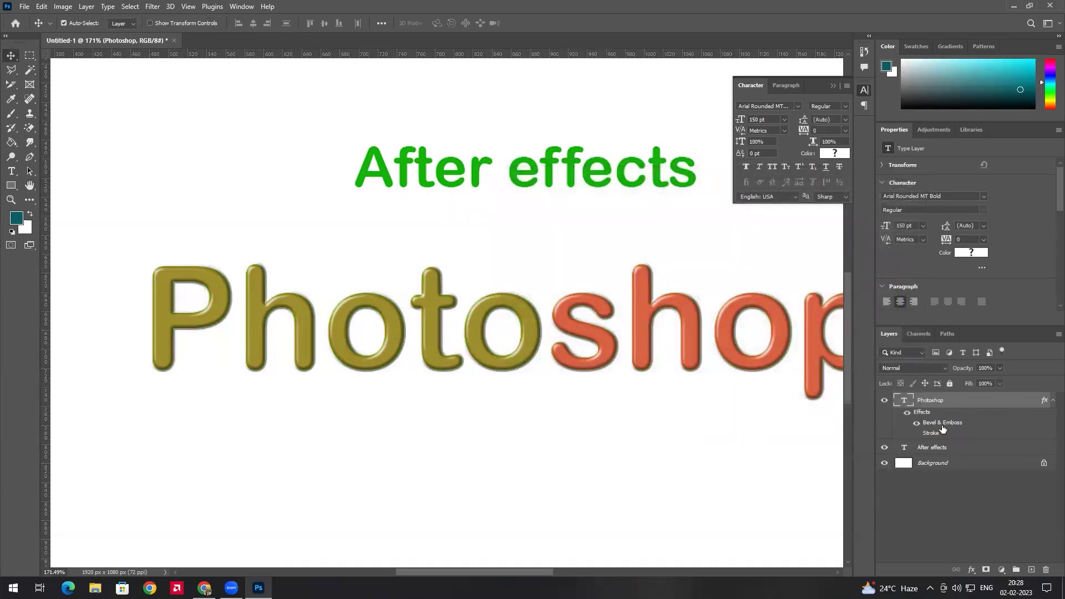
left_click(917, 433)
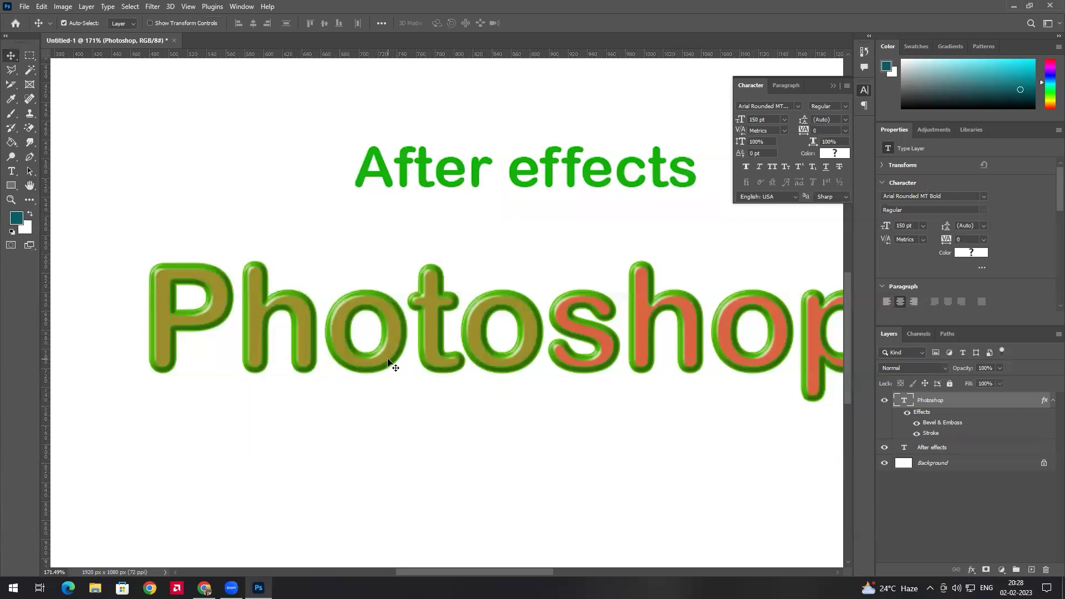
left_click(997, 452)
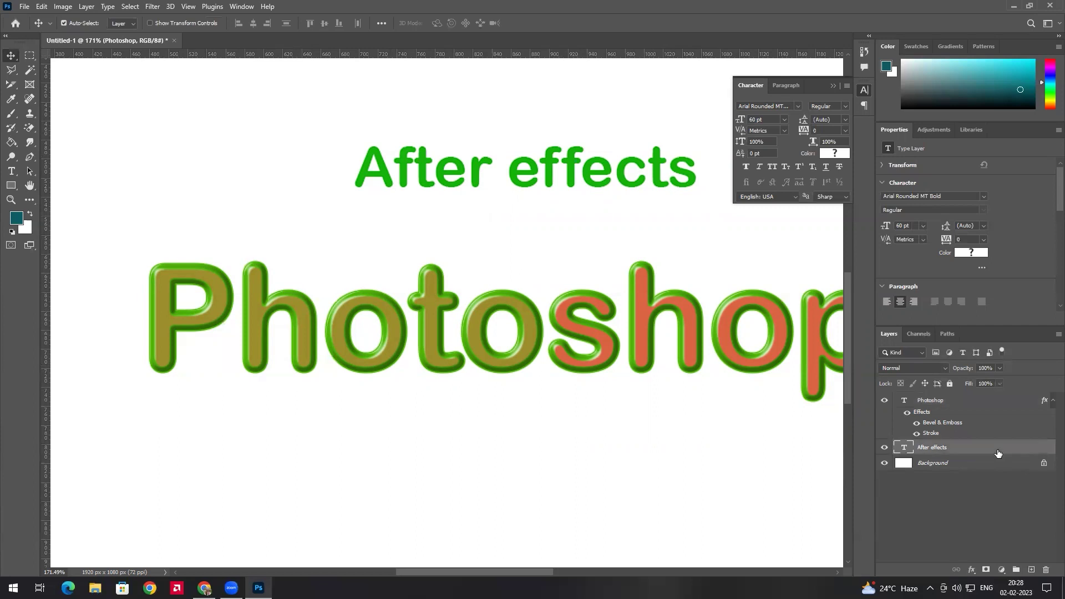
double_click(997, 452)
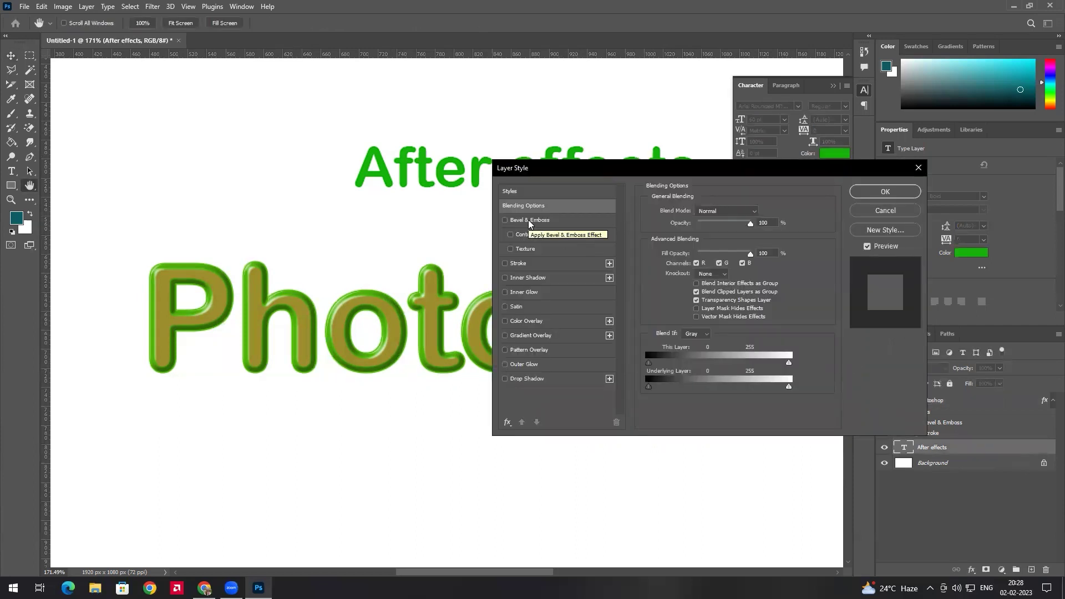
left_click(902, 210)
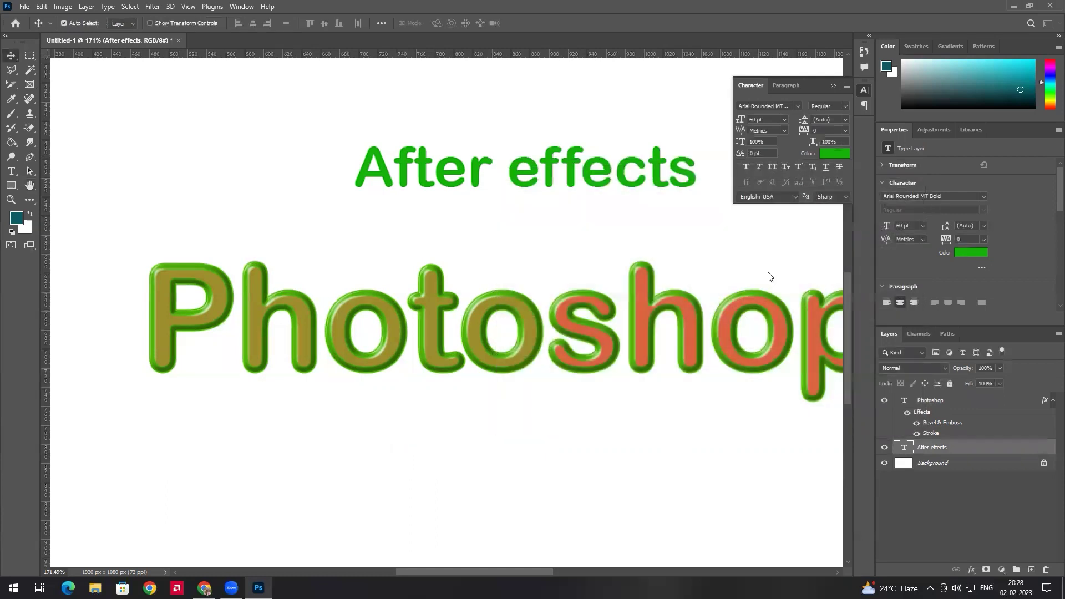
left_click_drag(693, 269, 630, 289)
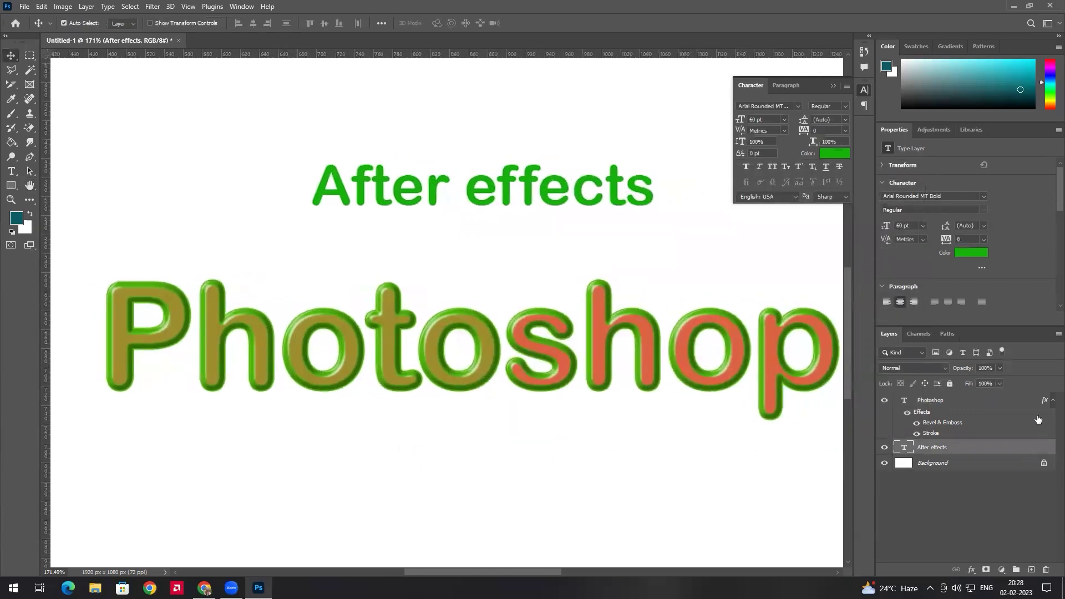
left_click(975, 401)
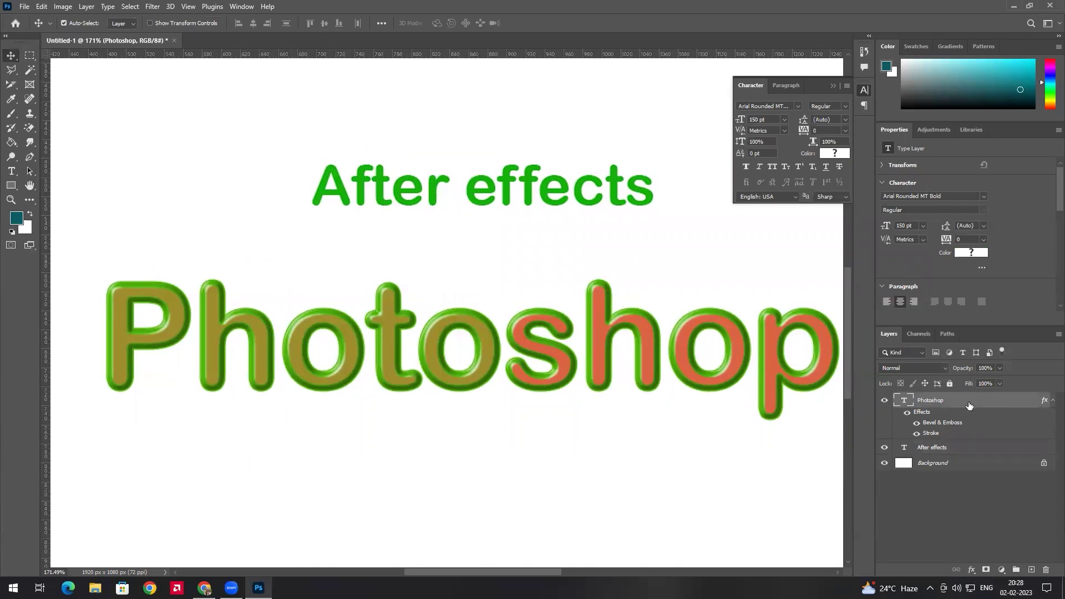
left_click(949, 448)
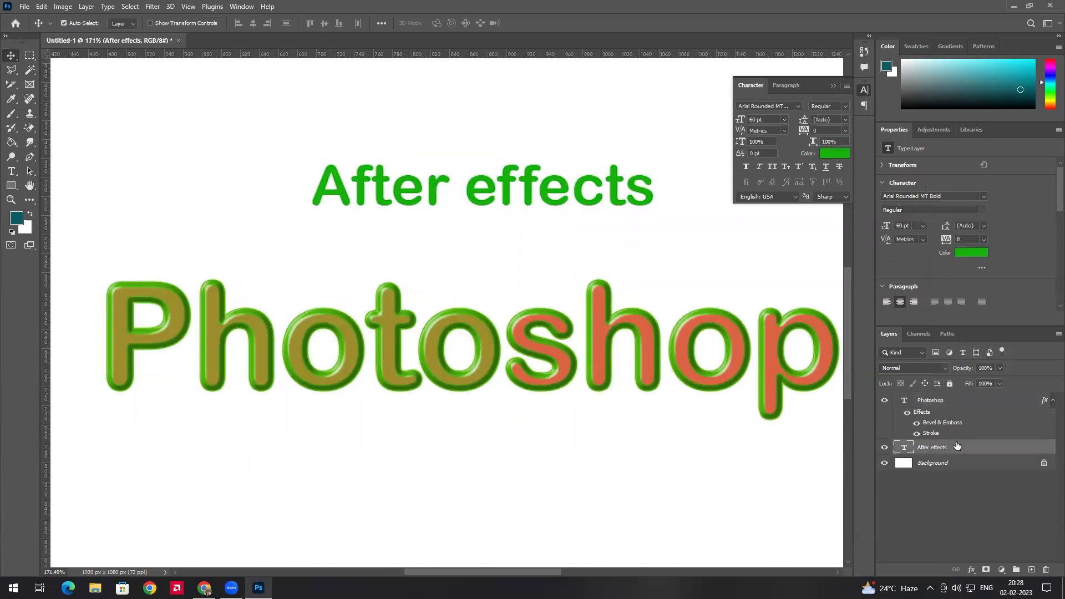
Step: Copy the "Photoshop" layer's style and paste it onto the "After effects" layer
left_click(964, 402)
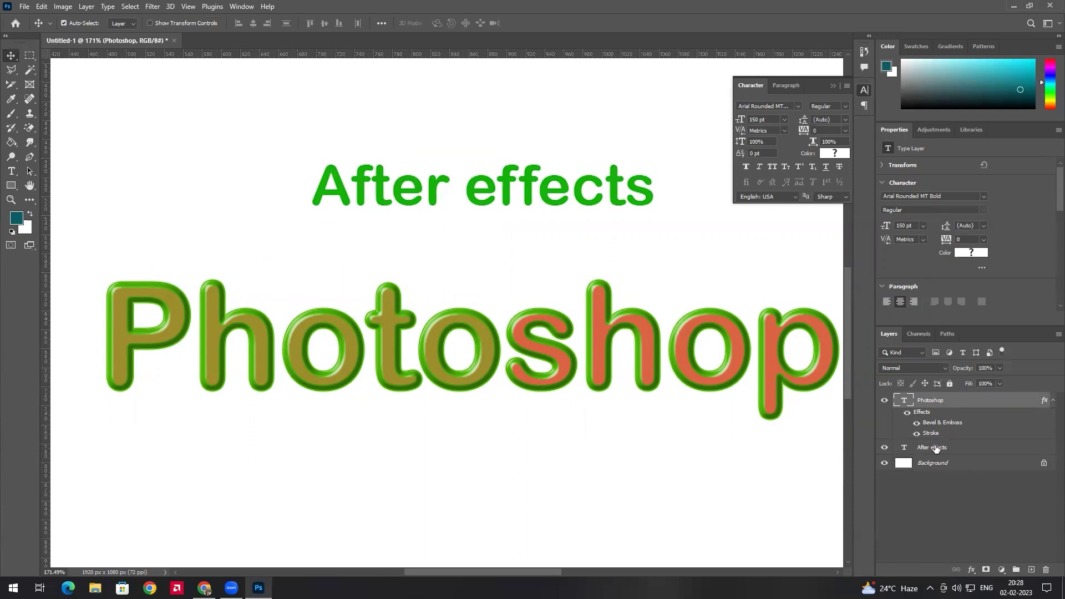
right_click(977, 404)
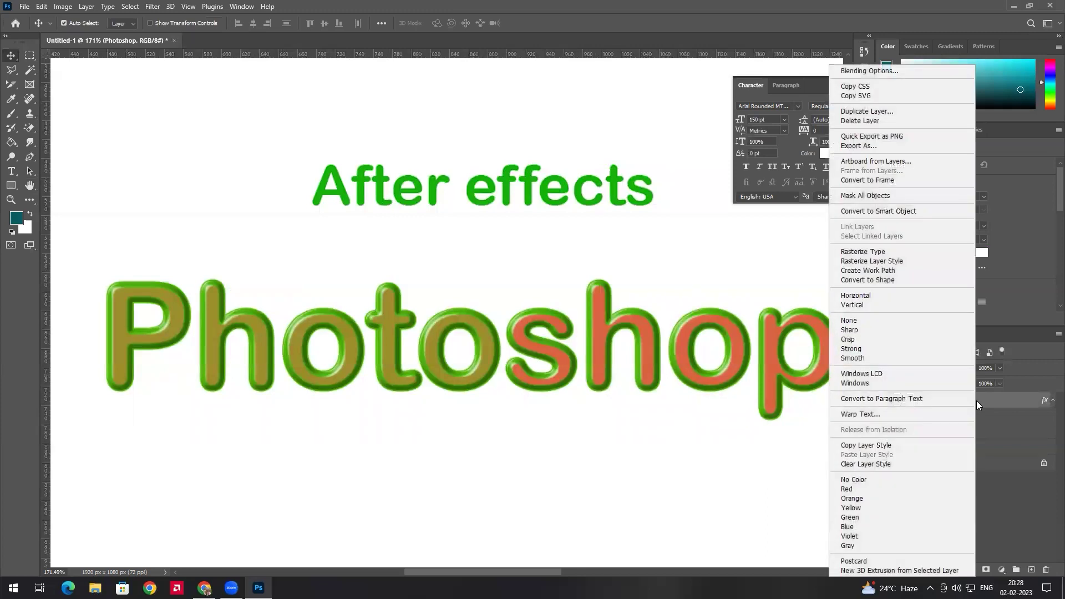
left_click(899, 445)
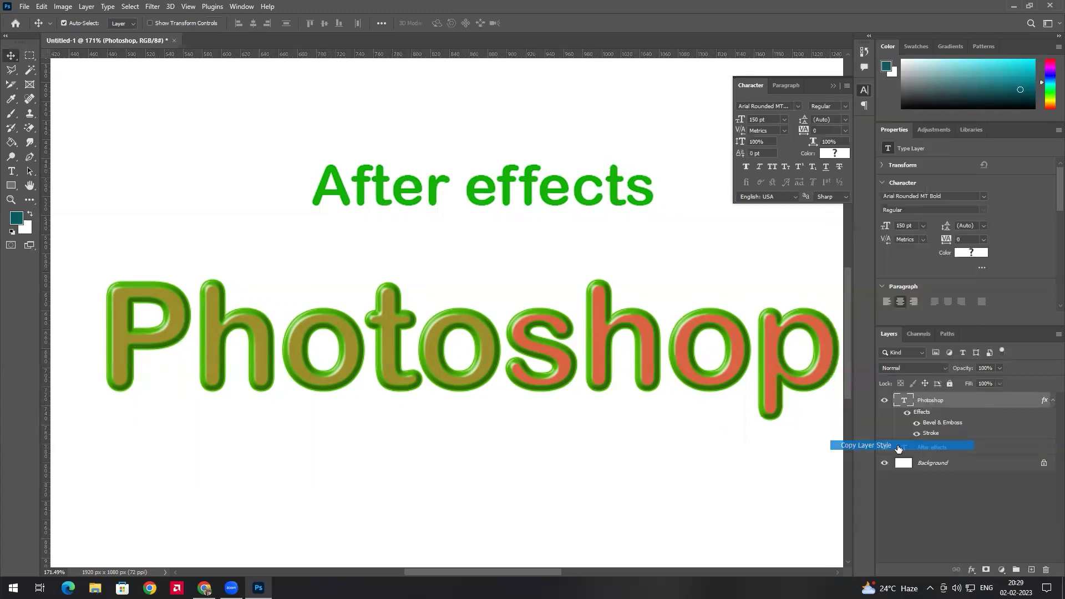
left_click(966, 448)
right_click(967, 448)
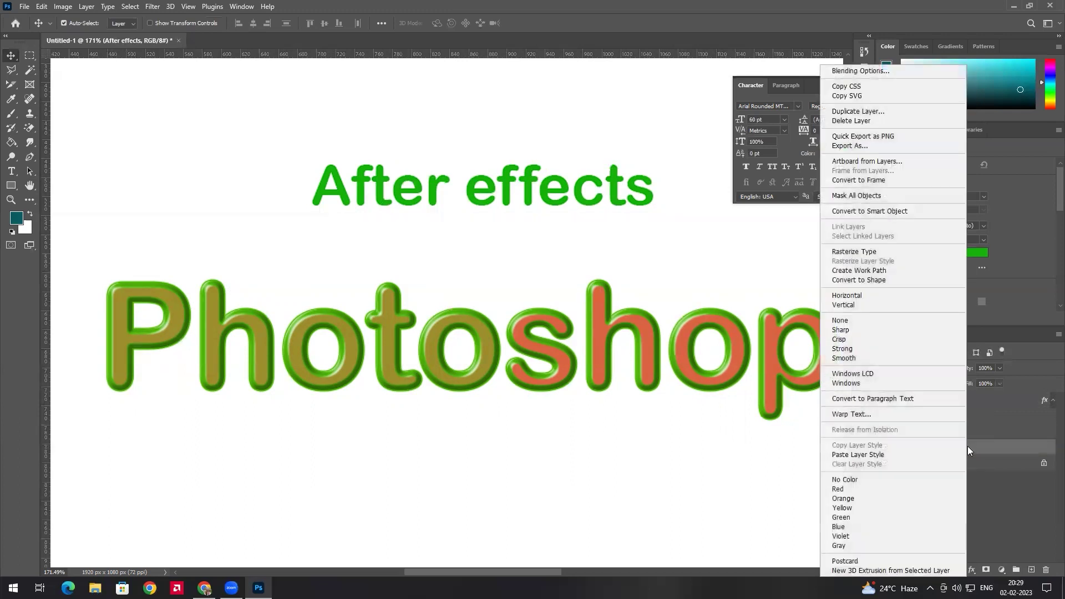
left_click(873, 455)
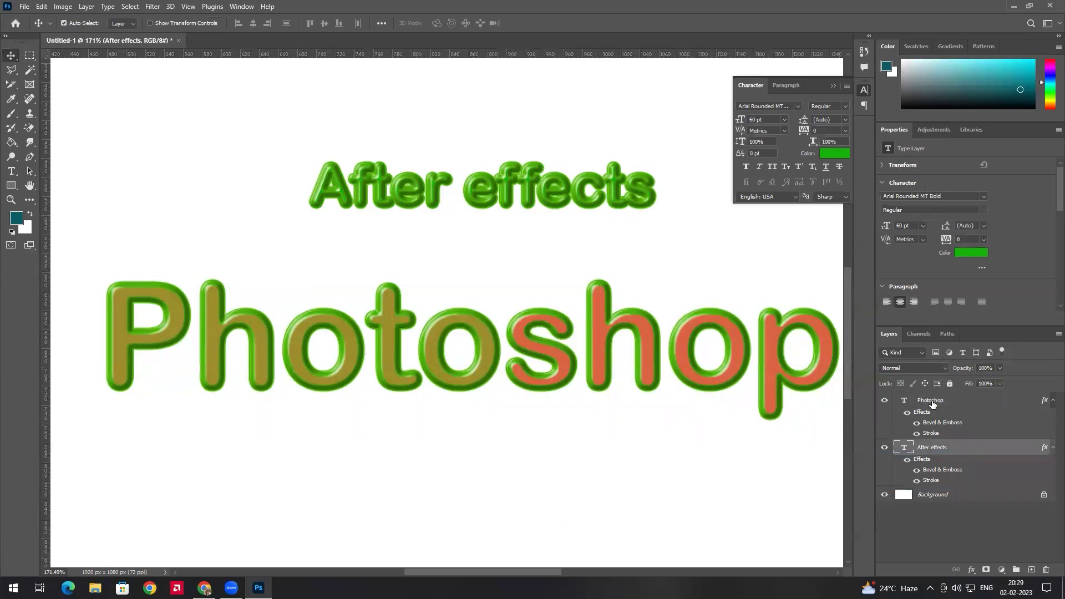
Step: Inspect the pasted bevel and stroke on the "After effects" text up close
left_click(907, 401)
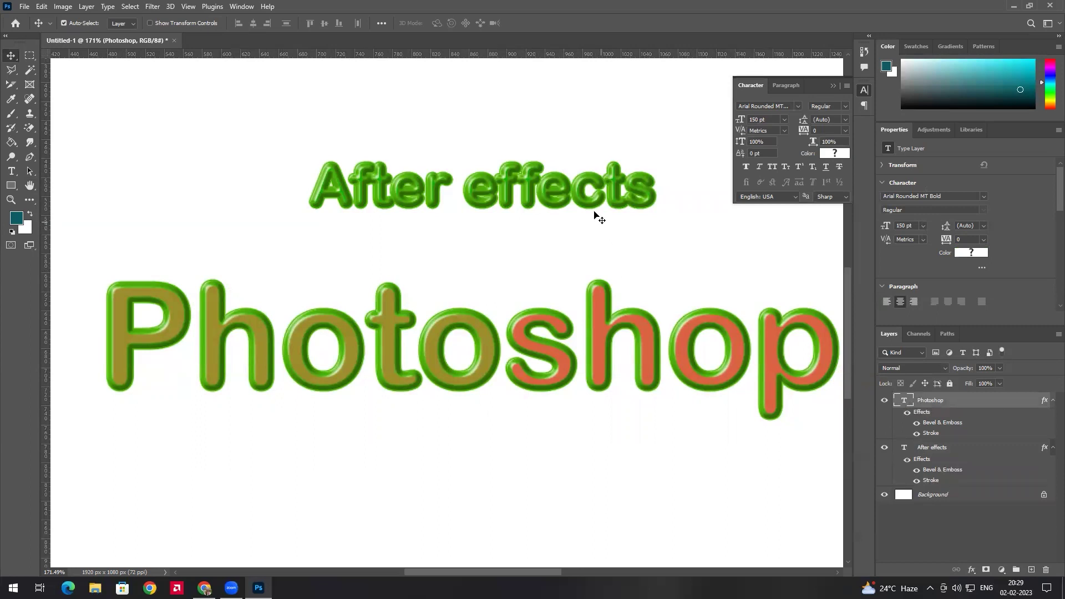
scroll(575, 183, "up", 6)
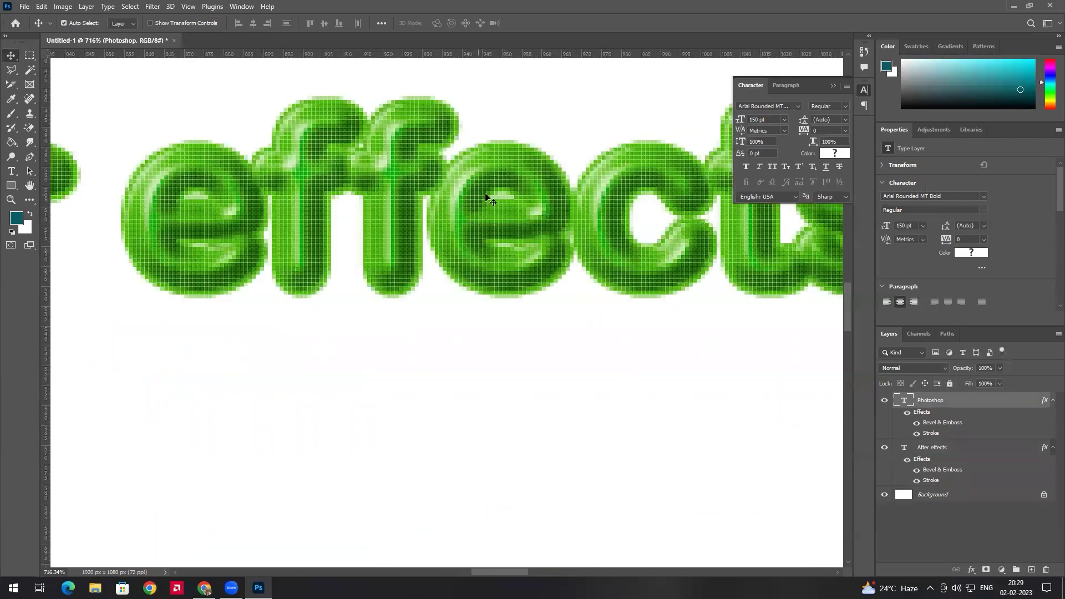
scroll(506, 199, "down", 2)
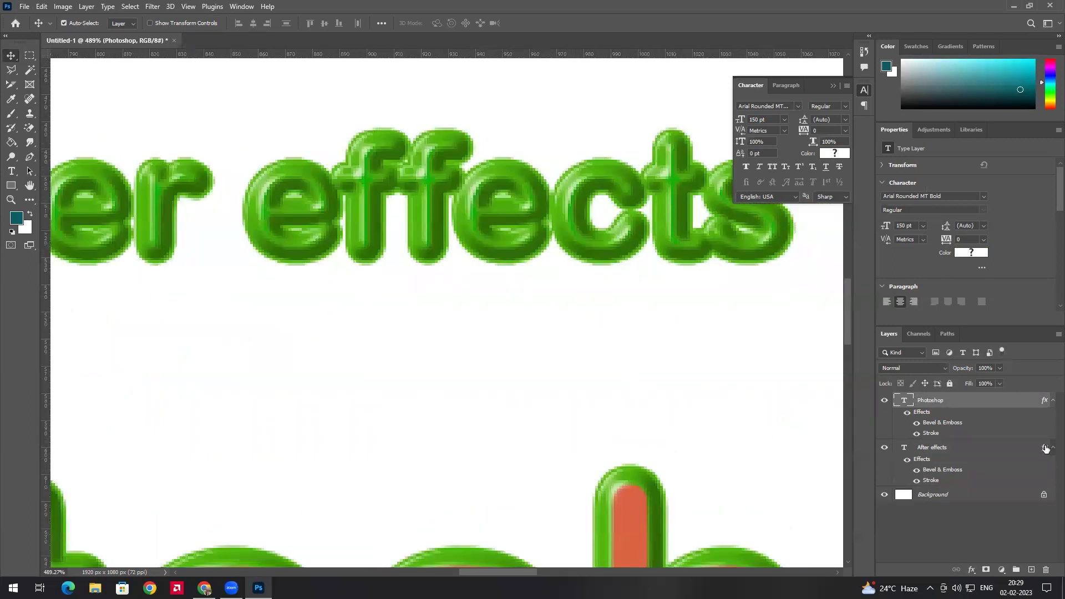
Step: Try turning off the Stroke effect on the "After effects" layer and cancel the style change
left_click(933, 481)
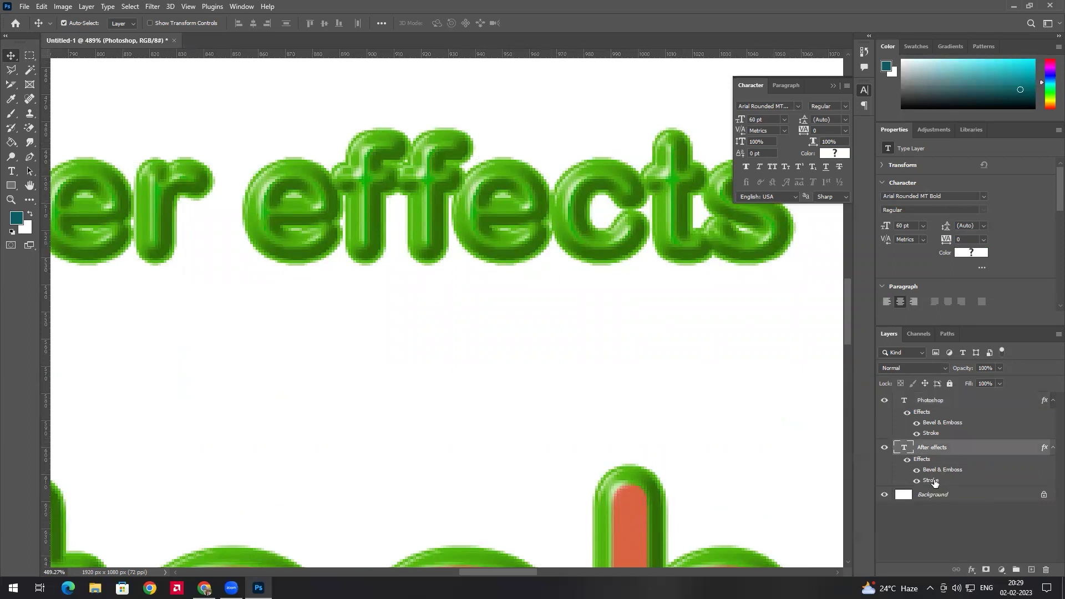
double_click(934, 481)
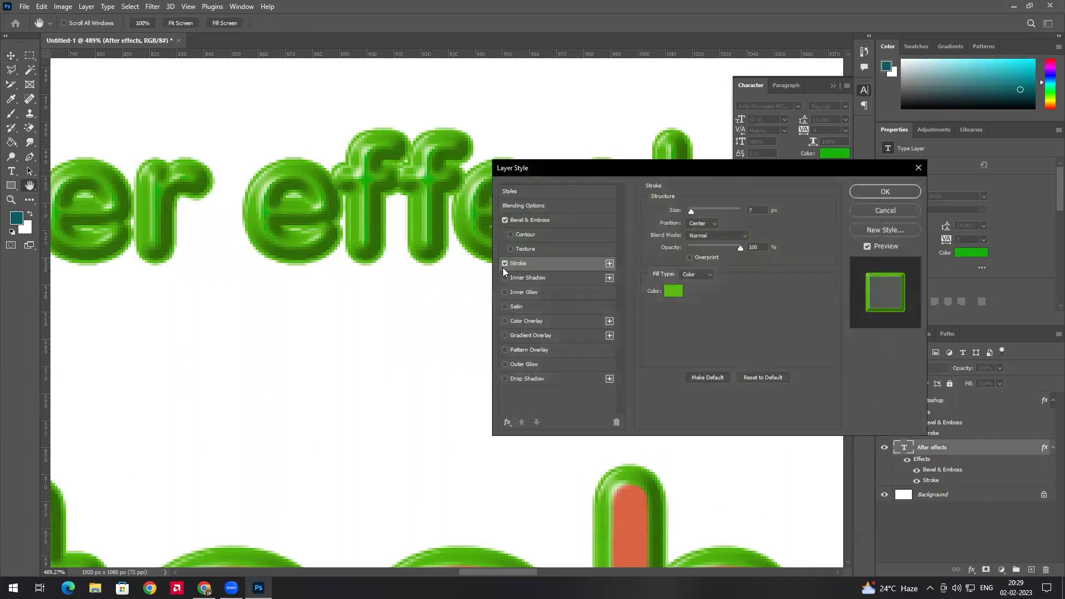
left_click(504, 264)
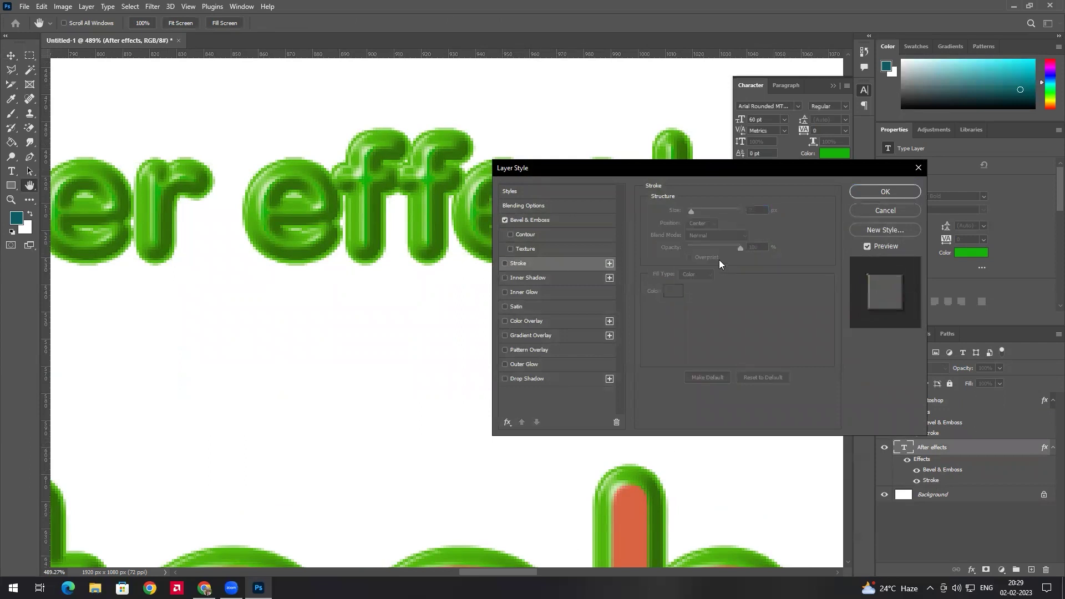
left_click(853, 210)
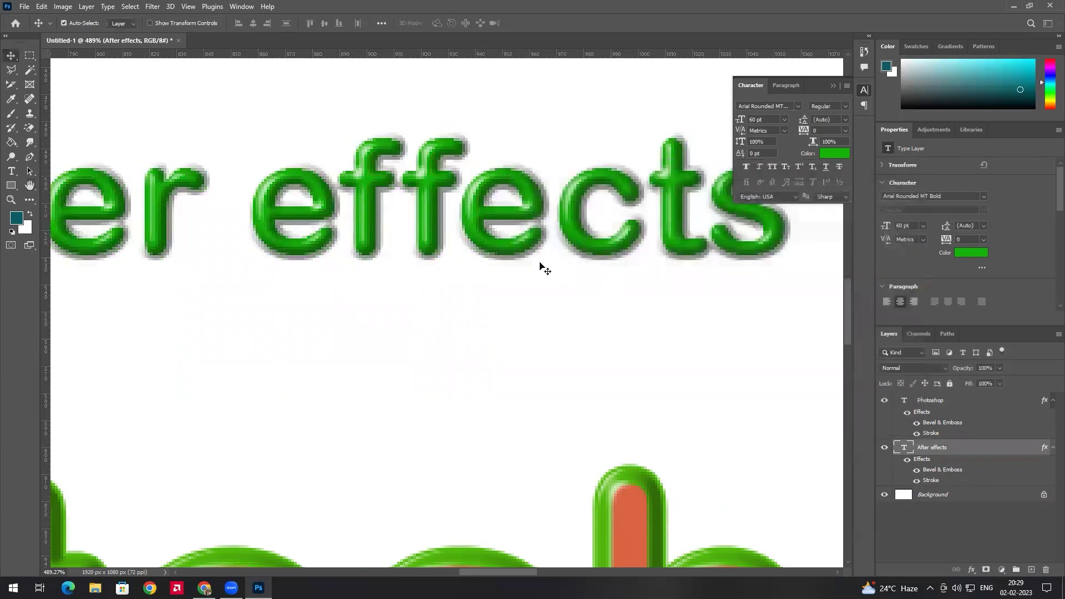
scroll(458, 280, "down", 3)
scroll(468, 298, "down", 2)
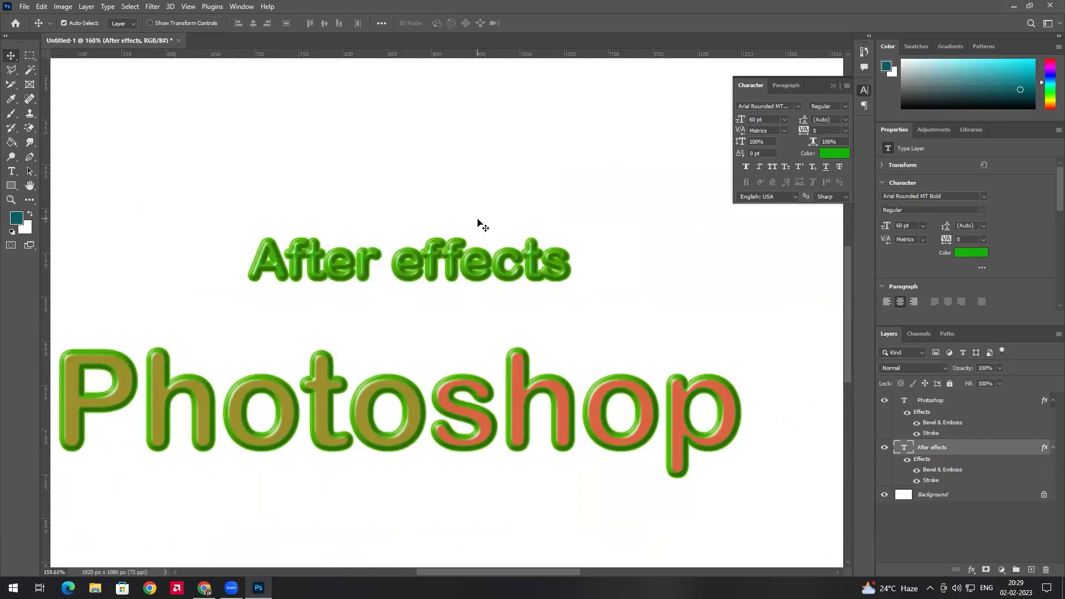
Step: Clear the layer style from the "Photoshop" text layer
left_click(991, 401)
right_click(991, 399)
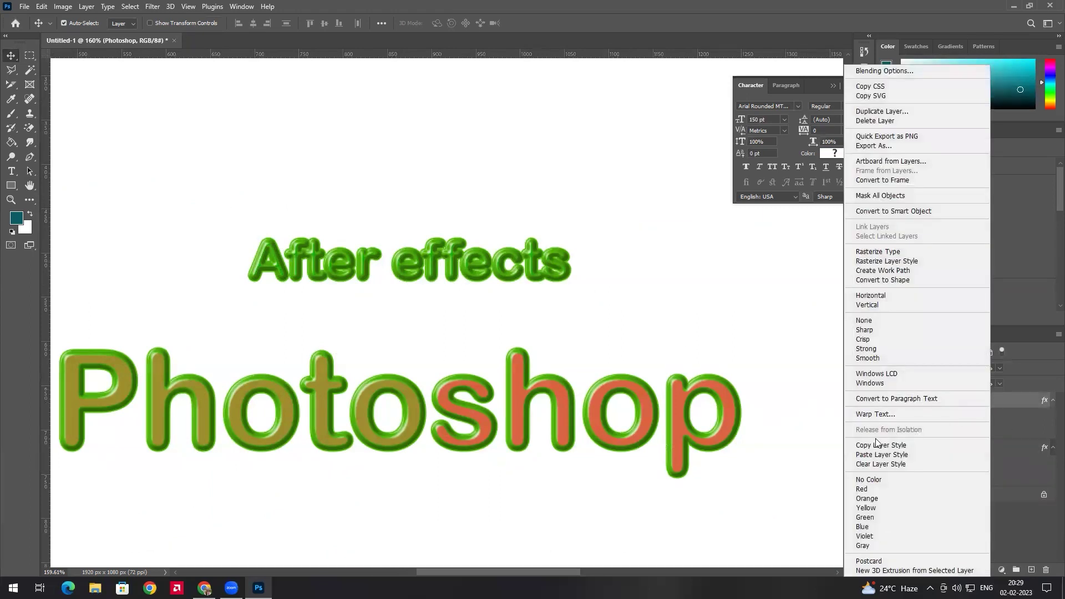
left_click(937, 464)
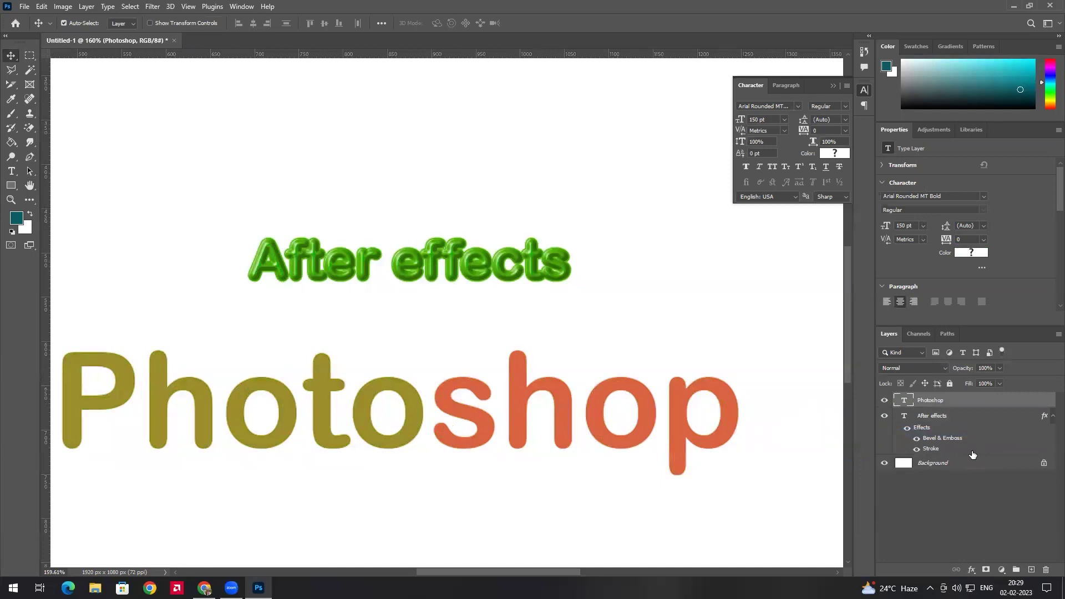
right_click(974, 449)
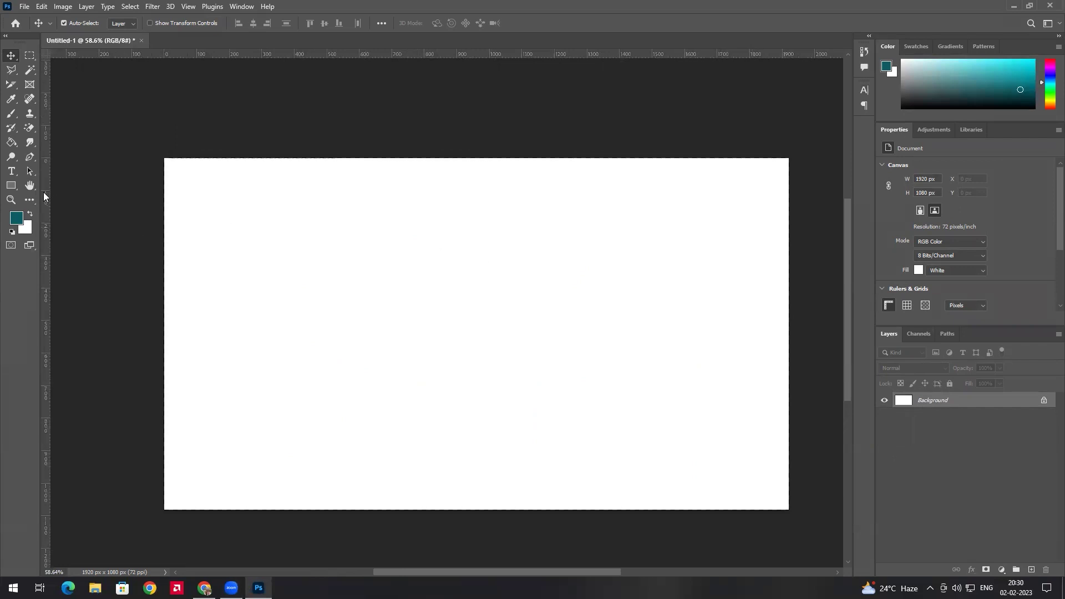
Step: Add the horizontal text "spider man" on the blank canvas and move it toward the middle
left_click(18, 171)
left_click(65, 172)
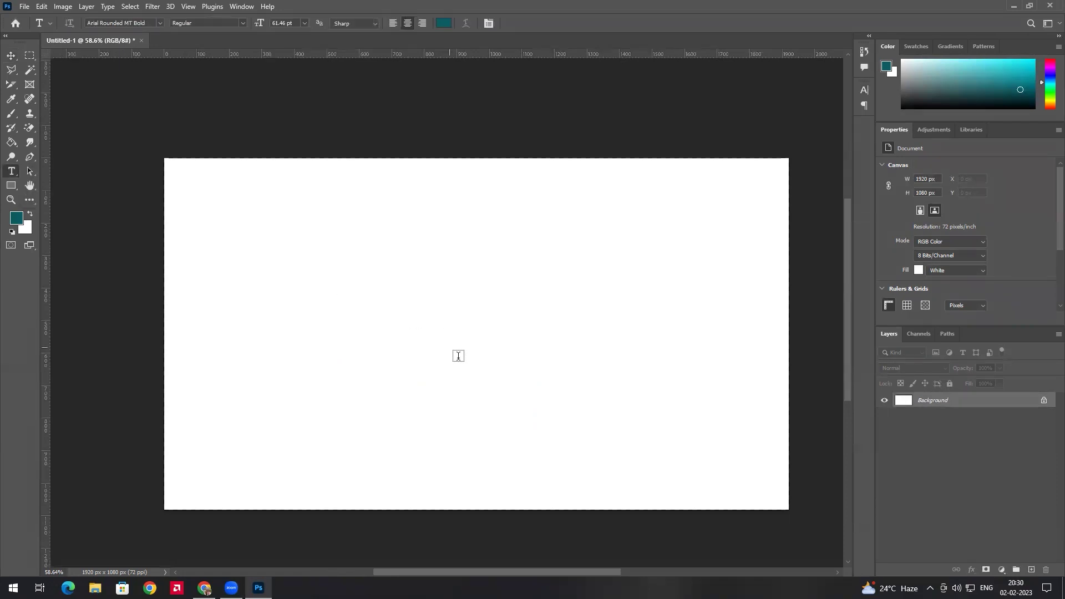
left_click(374, 350)
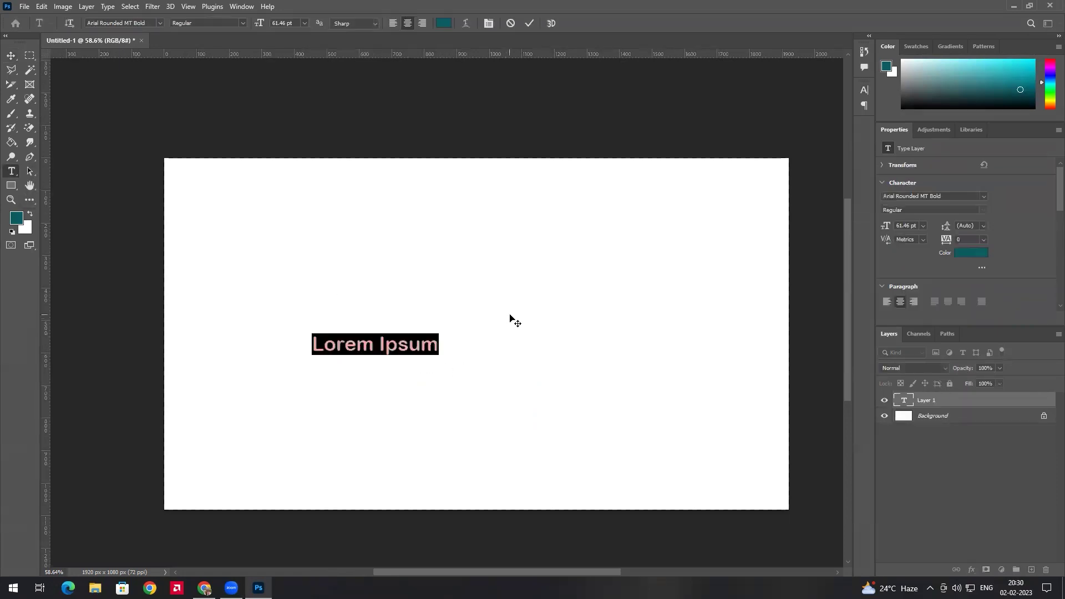
type("spider man")
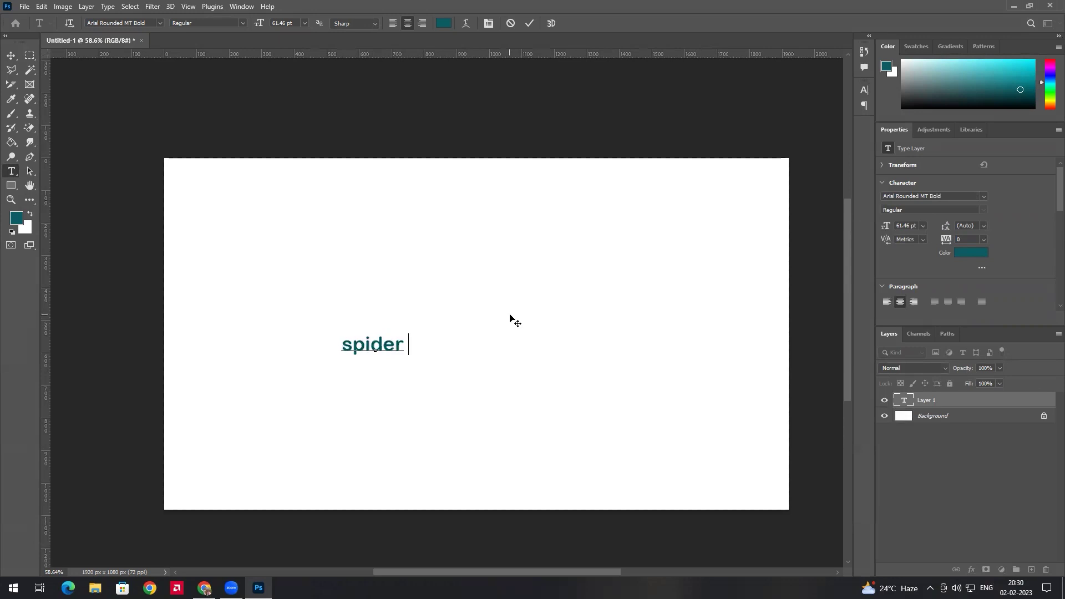
left_click(11, 56)
left_click_drag(382, 349, 466, 340)
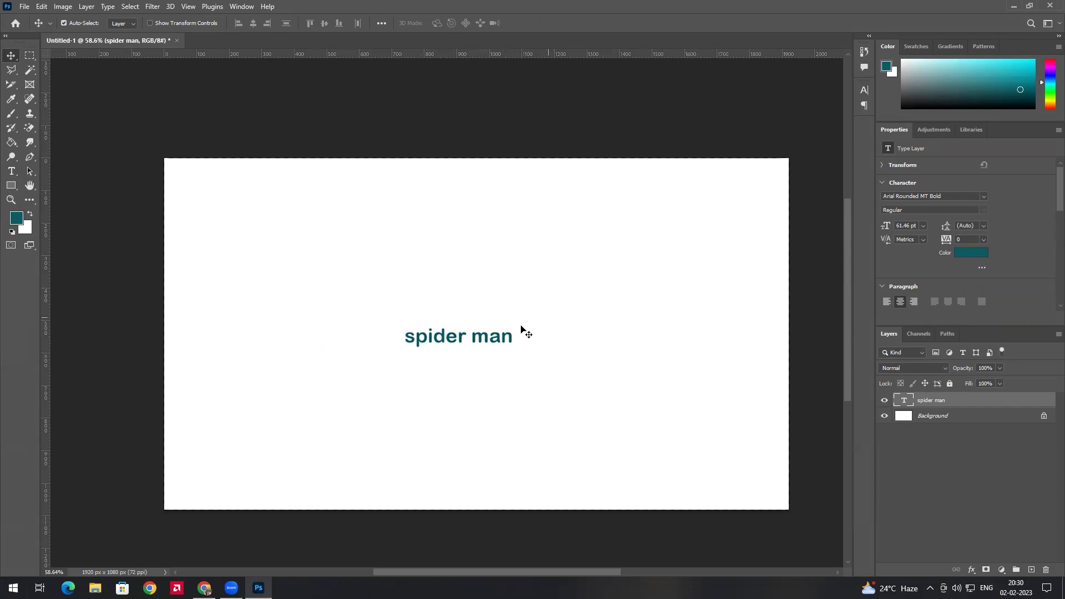
Step: Scale the "spider man" text up to about 263% and reposition it near the canvas centre
key("ctrl+t")
left_click_drag(516, 320, 691, 290)
left_click_drag(610, 313, 525, 311)
key("Return")
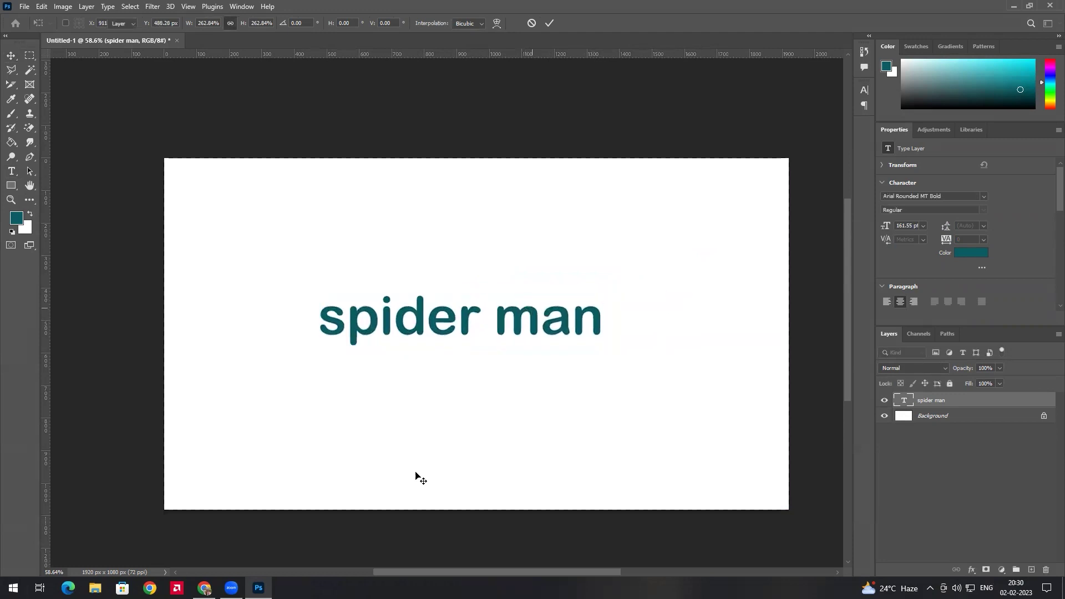
left_click(12, 171)
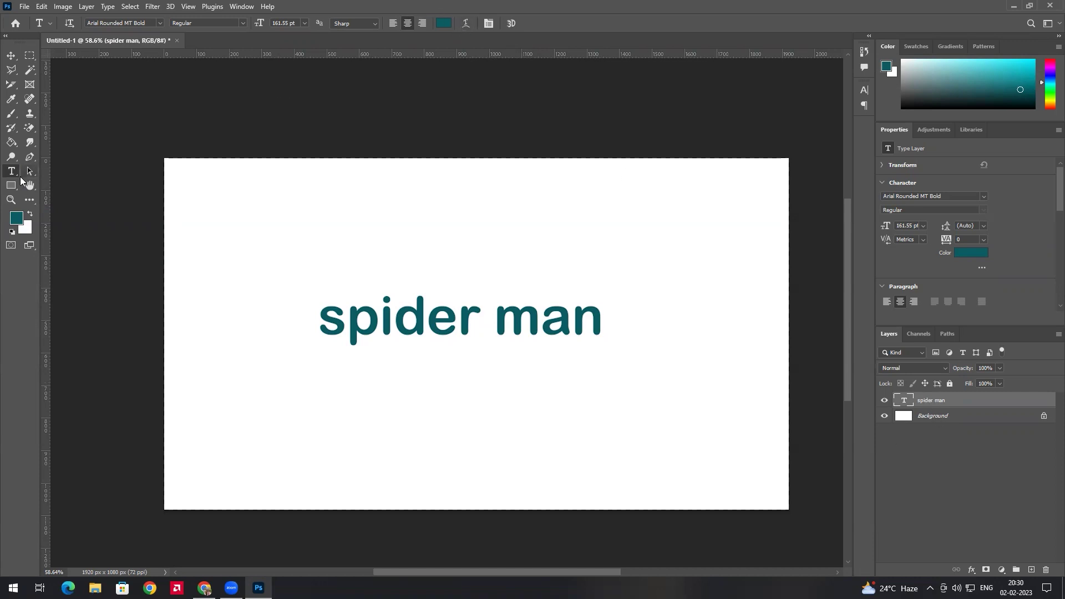
left_click(30, 128)
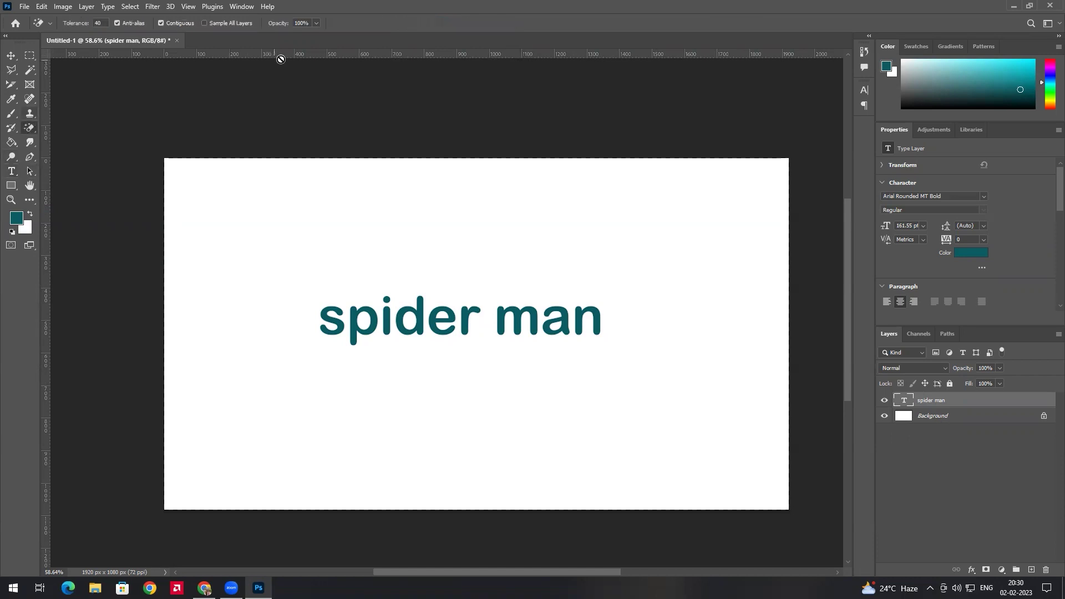
left_click(992, 471)
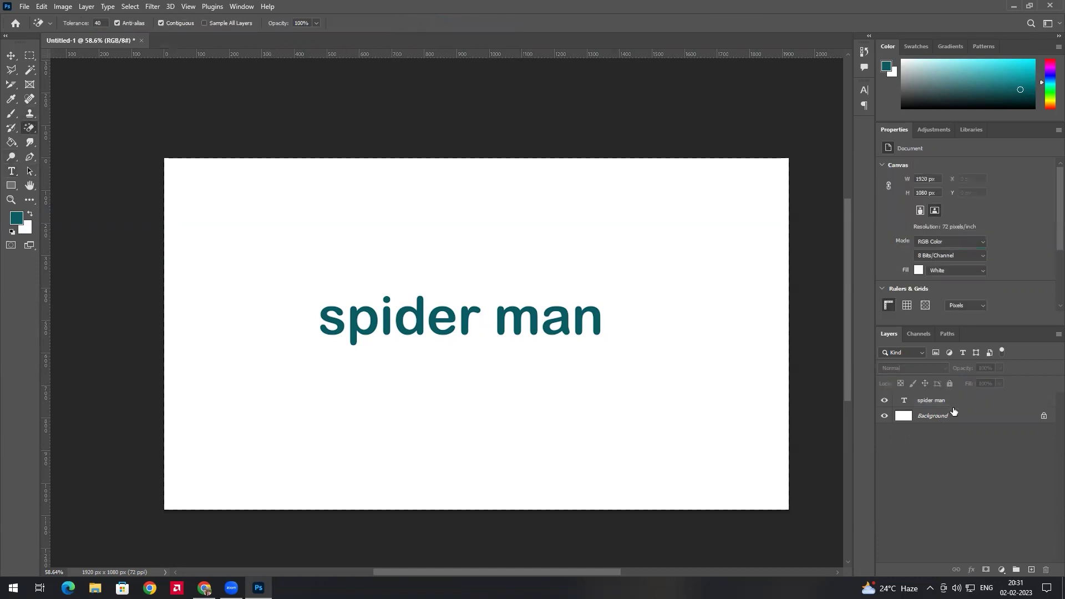
left_click(959, 401)
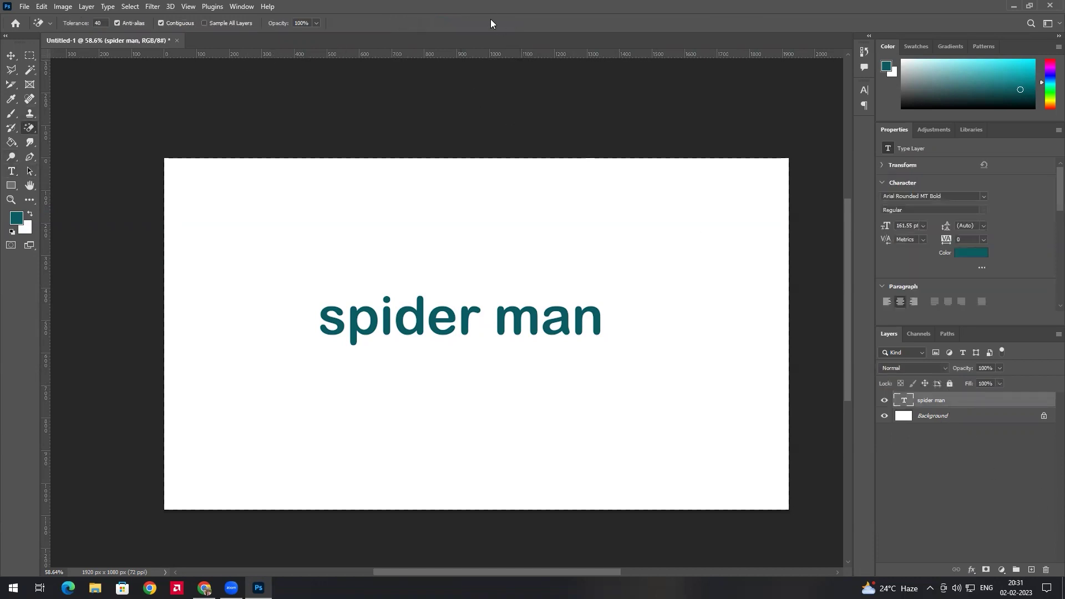
Step: Start a Warp Text on the "spider man" layer using the Arc style
left_click(12, 172)
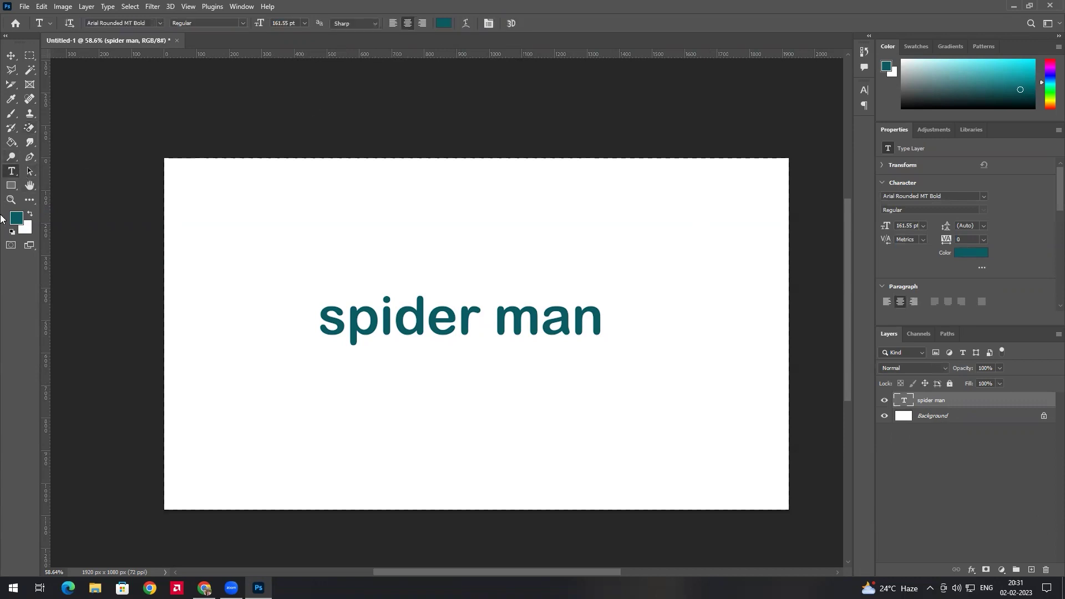
left_click(465, 23)
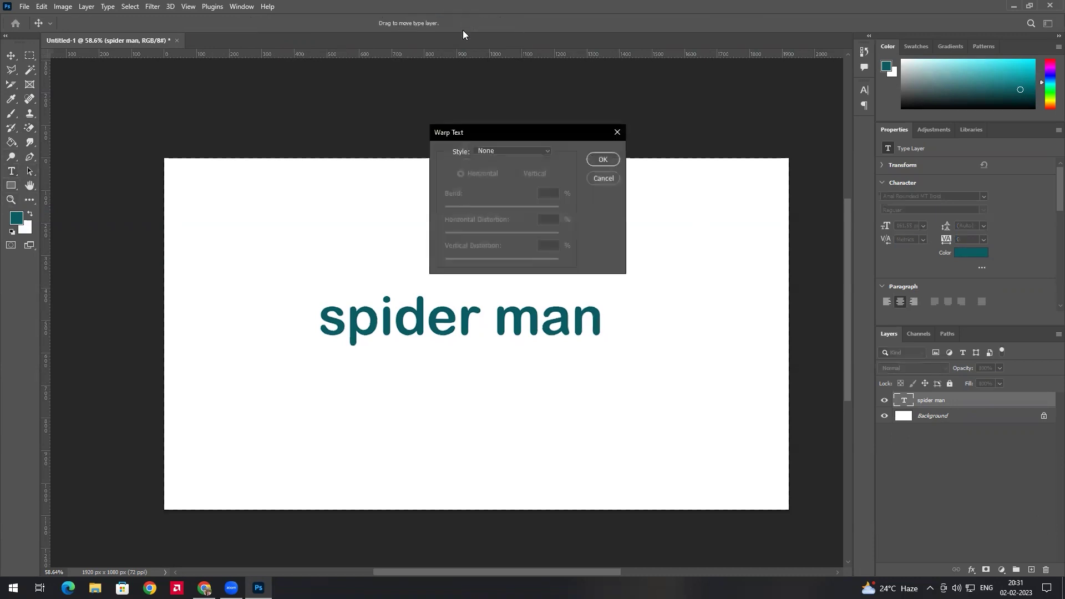
left_click_drag(458, 136, 622, 144)
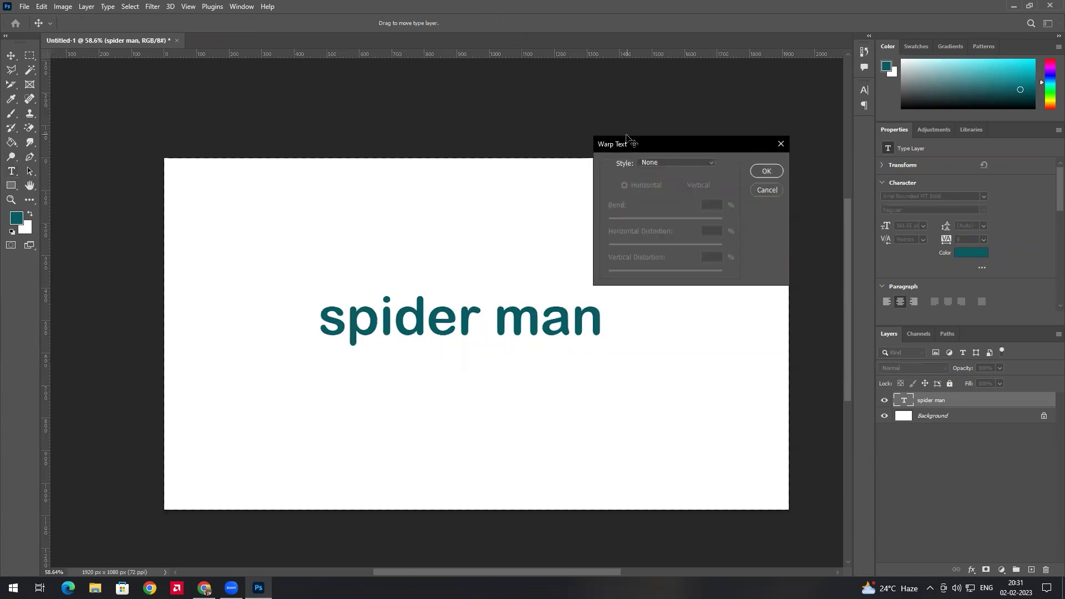
left_click(652, 163)
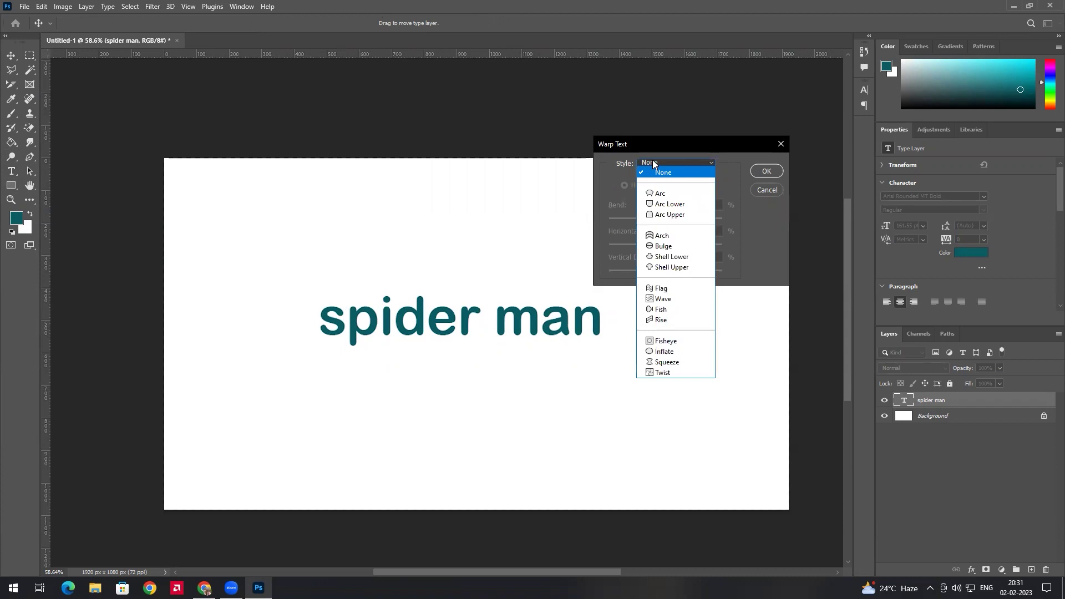
left_click(661, 193)
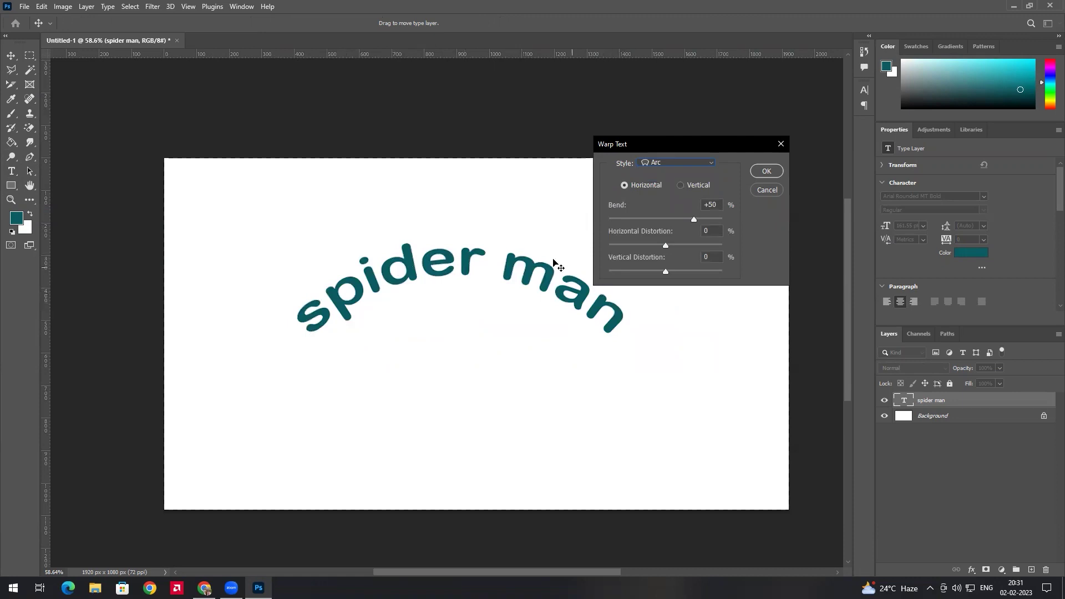
Step: Preview the Arc Lower and Arch warp styles on the text and switch back to Arc
left_click(655, 164)
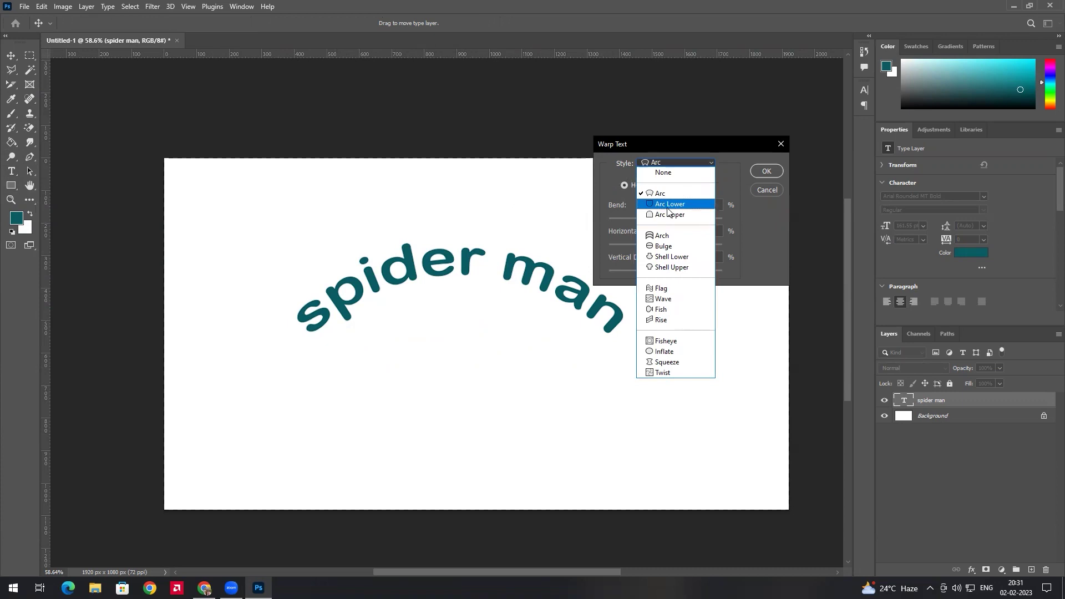
left_click(666, 208)
left_click(679, 163)
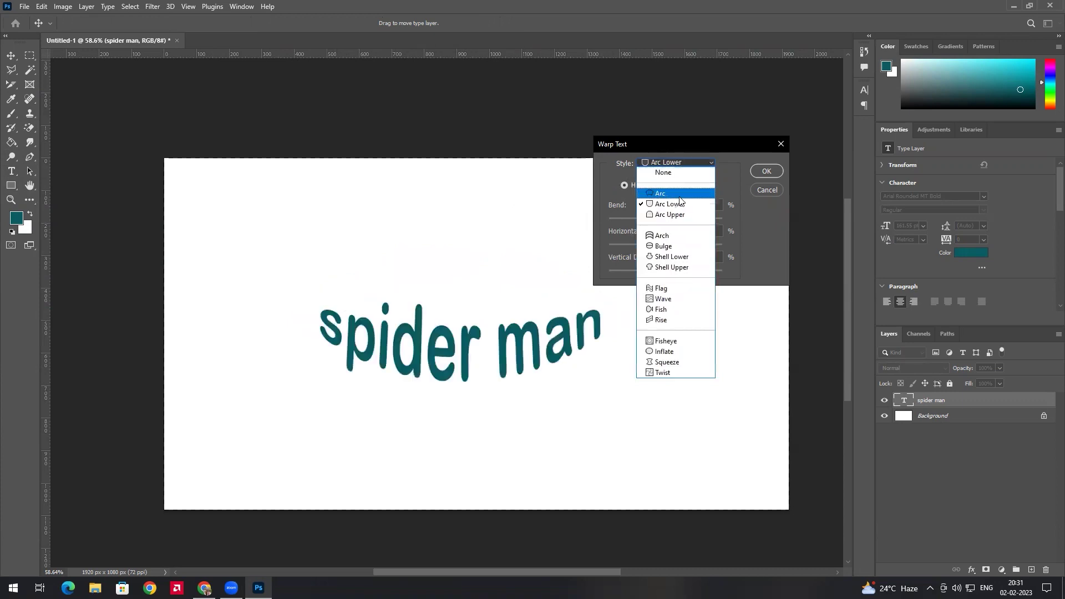
left_click(672, 237)
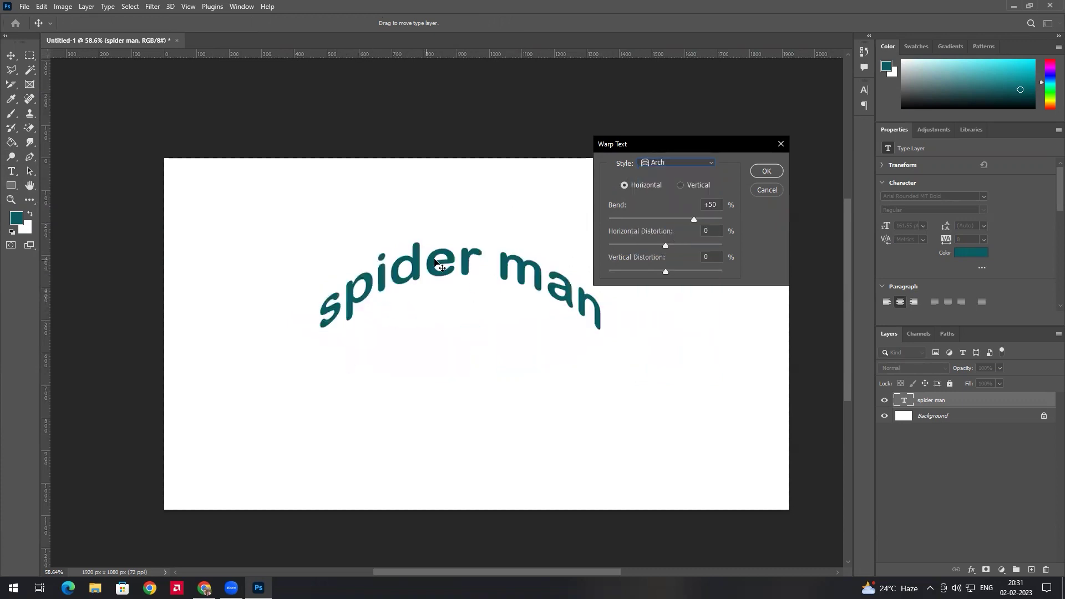
left_click(658, 166)
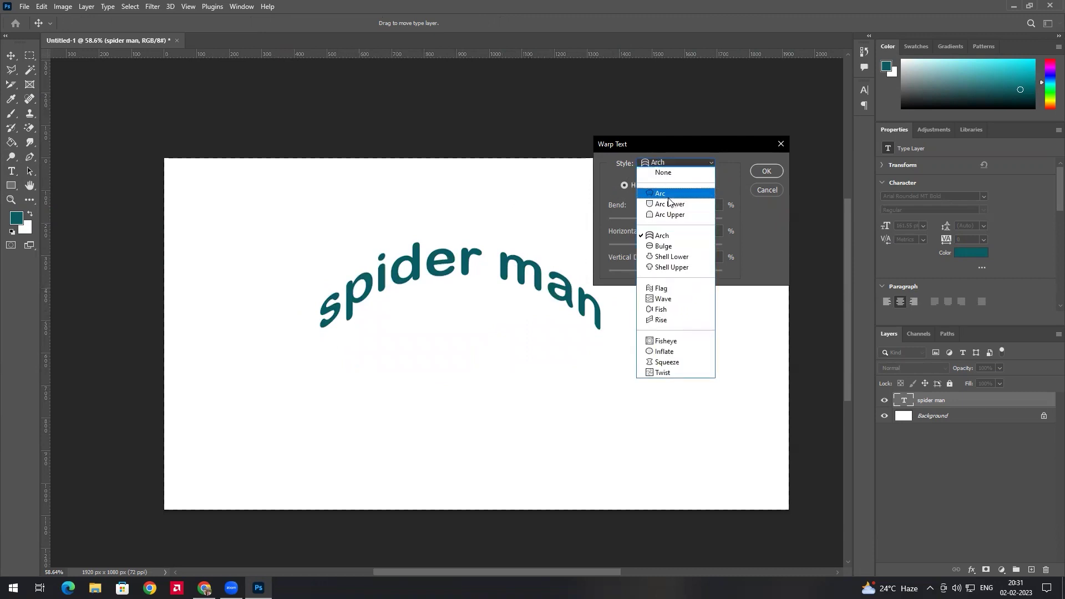
left_click(668, 196)
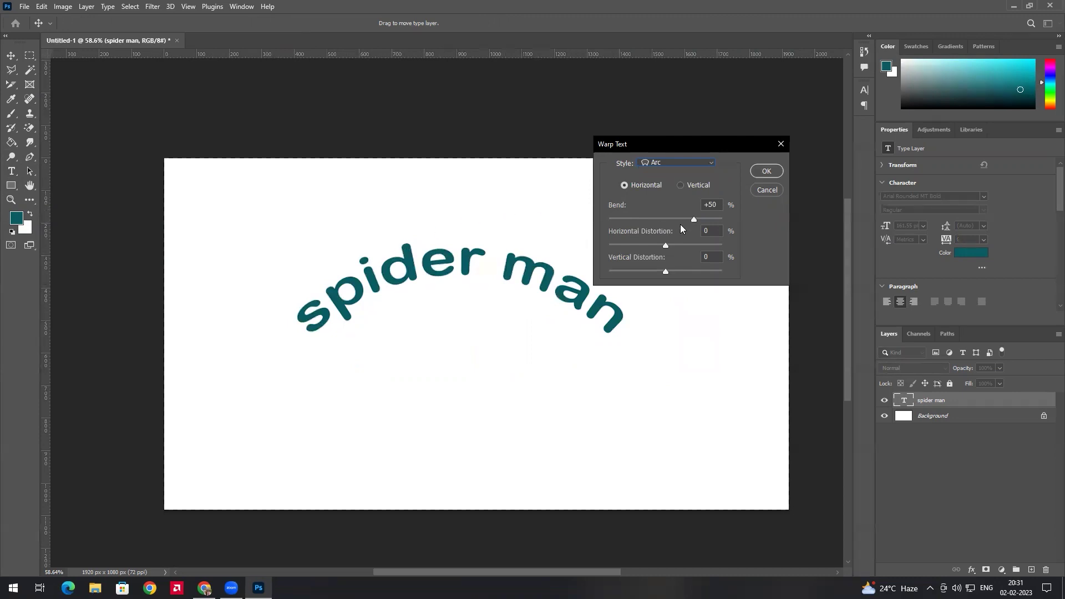
Step: Apply a Fisheye warp with -19% bend, -4% horizontal and -13% vertical distortion to the text, and undo it
left_click_drag(694, 219, 658, 270)
key("Tab")
type("-4")
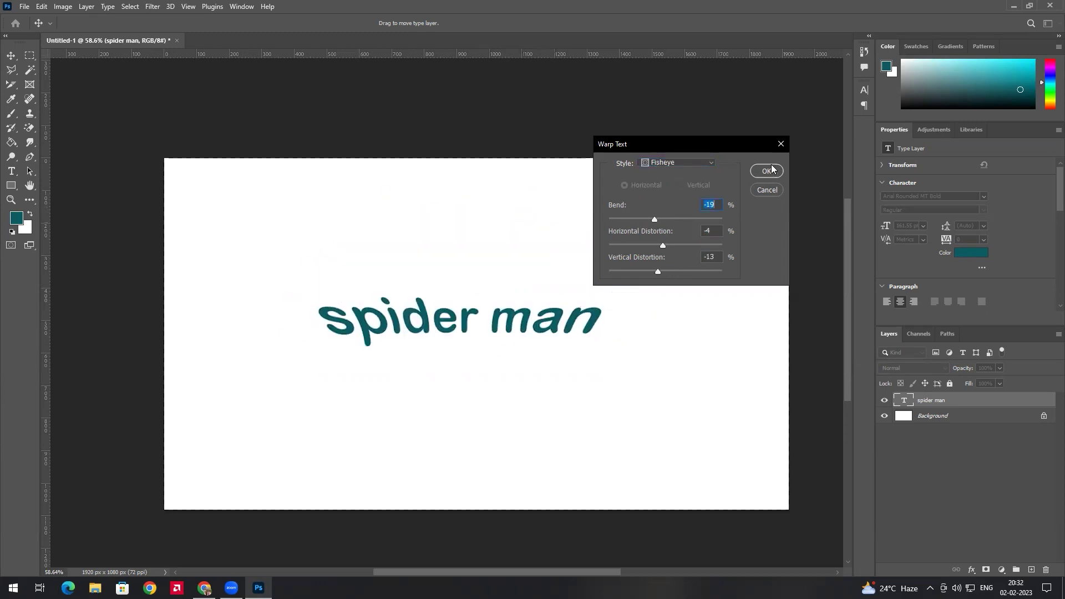
left_click(767, 171)
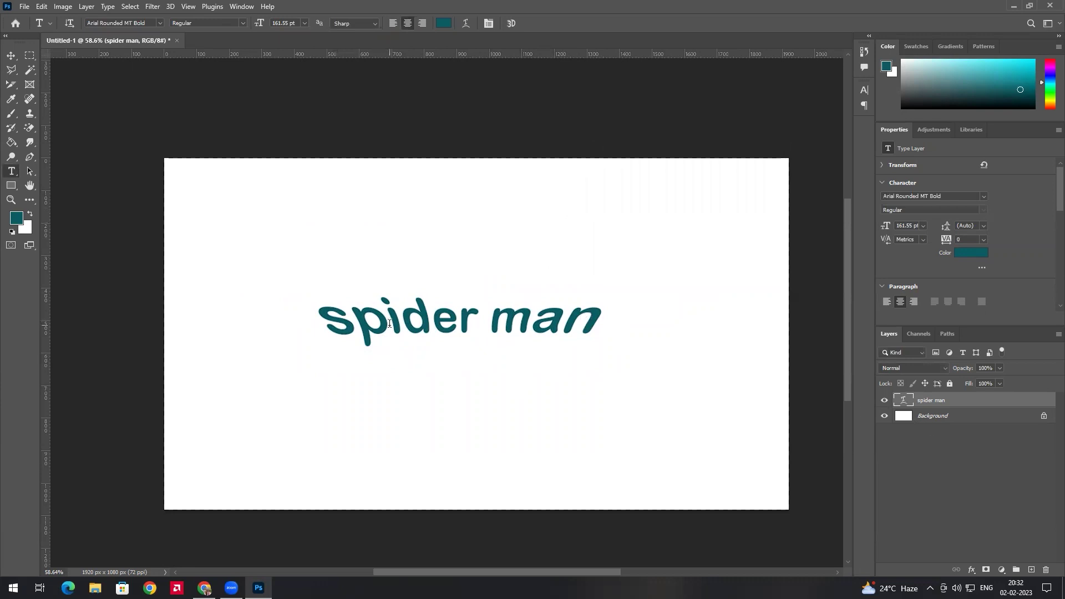
key("ctrl+z")
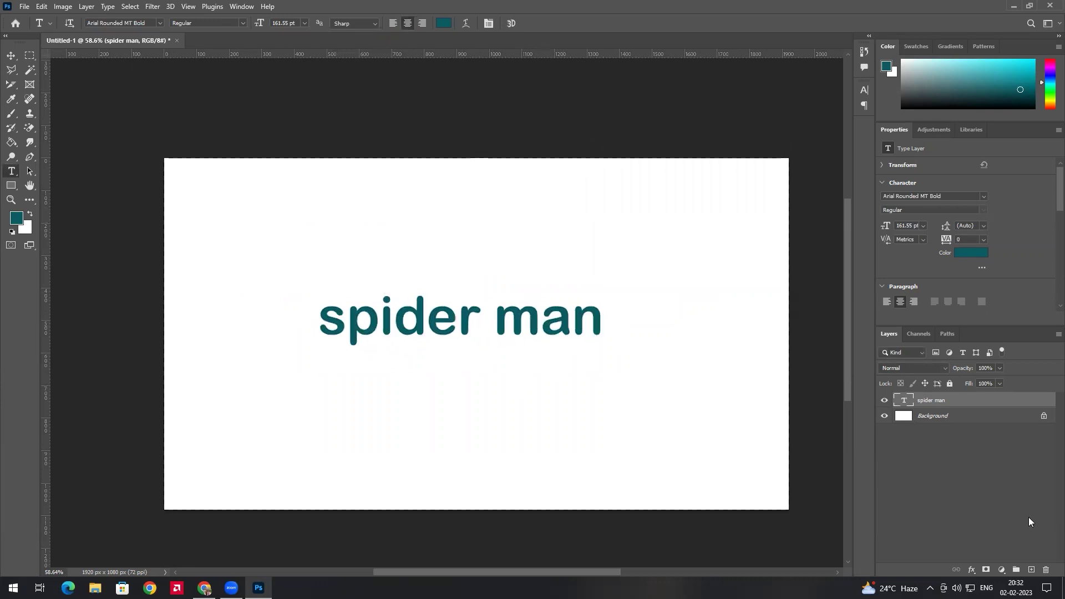
Step: Try left and right alignment on the "spider man" text and return it to centre alignment
left_click(394, 23)
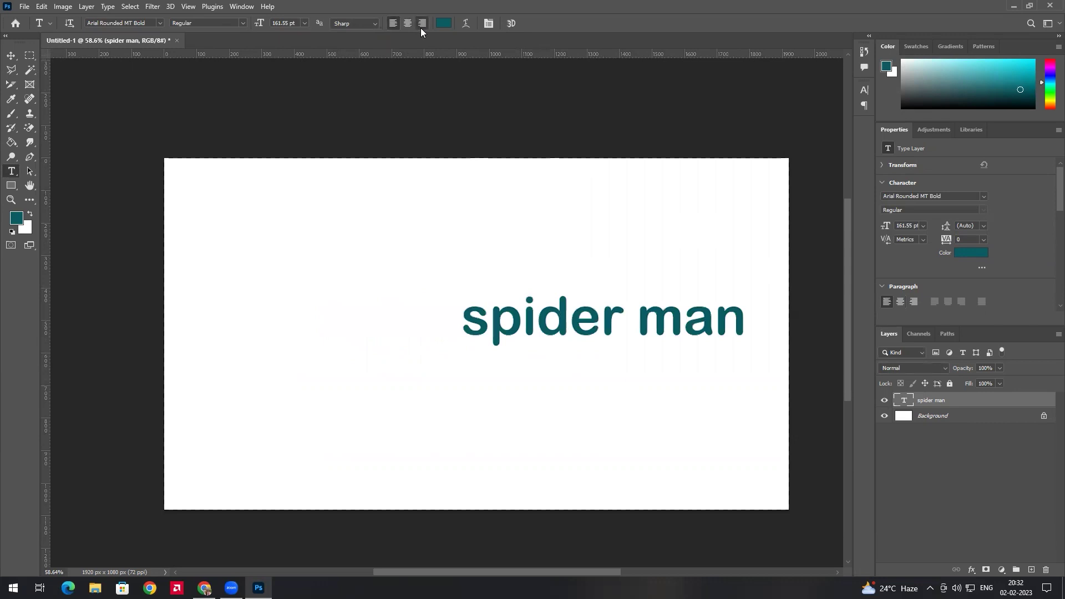
left_click(420, 28)
left_click(407, 23)
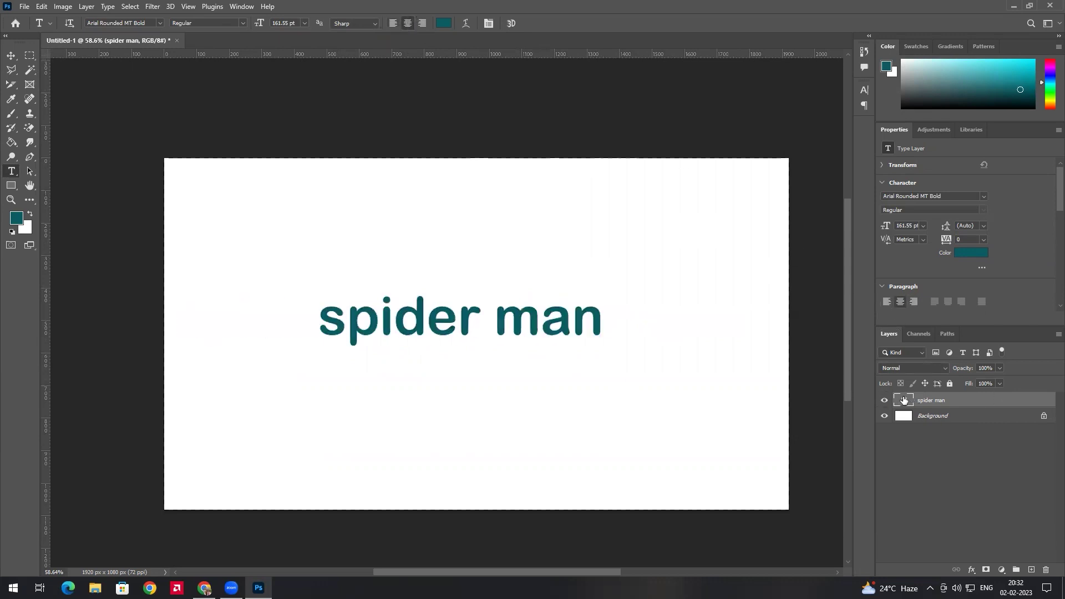
Step: Extend the "spider man" text with "dbnkjdx" and add two lines below it, "cnvkljncjvn" and "cxlkvnclknvlkfcvlk"
left_click(600, 318)
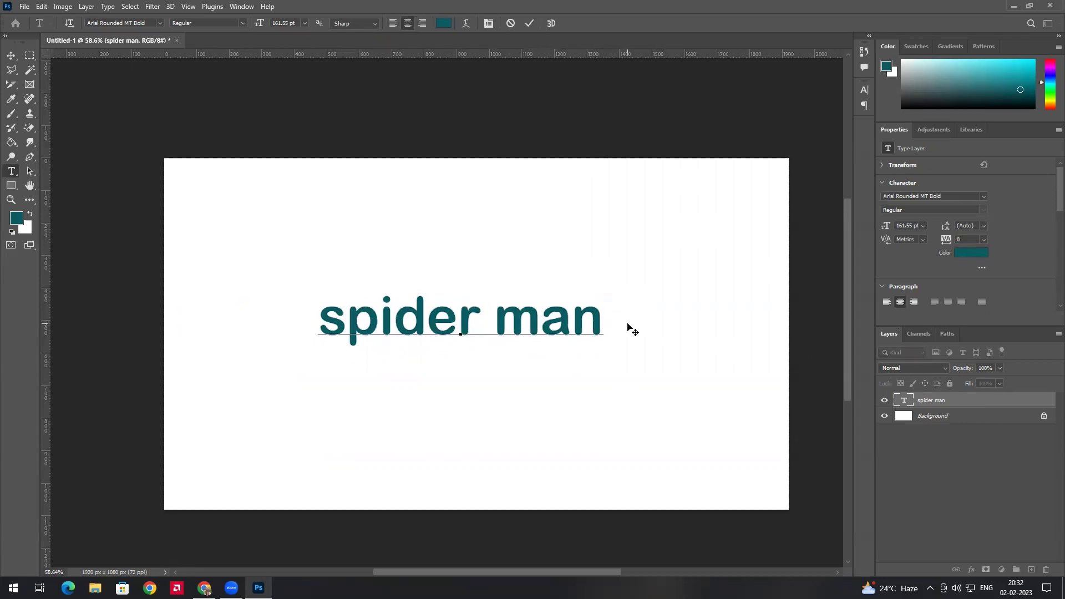
type("dbnkjdx")
key("Return")
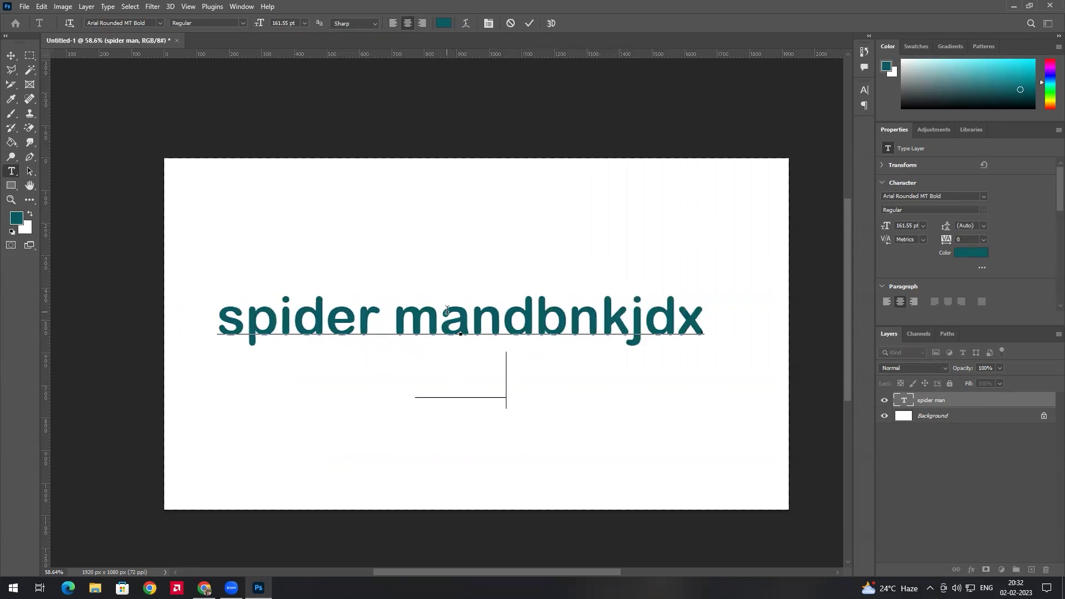
type("cnvkljncjvn")
key("Return")
type("cxlkvnclknvlkfcvlk")
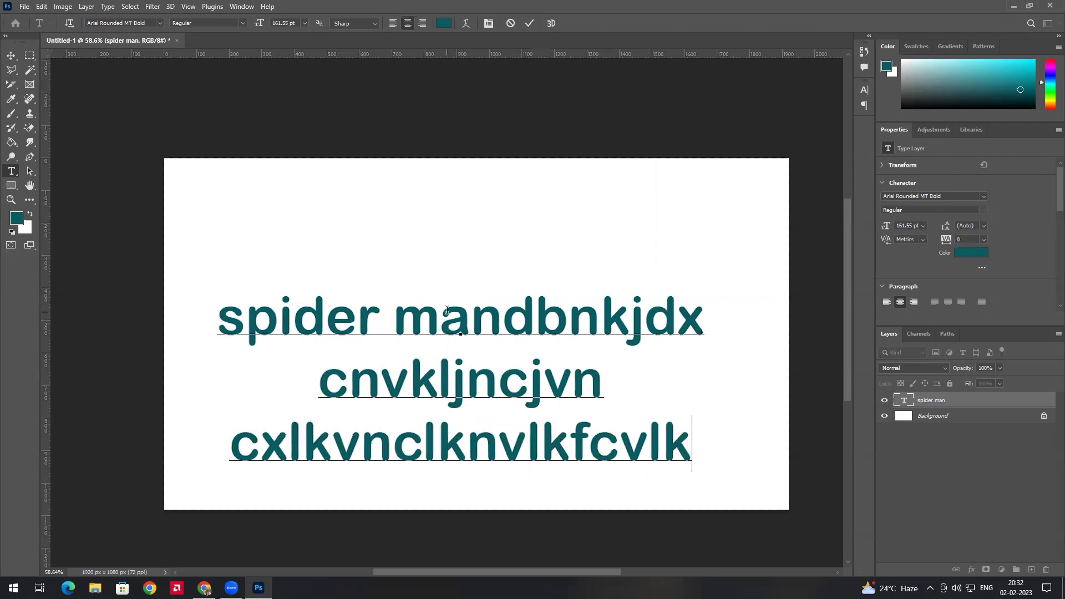
Step: Commit the three-line text, left-align it and move it back fully onto the canvas
left_click(11, 55)
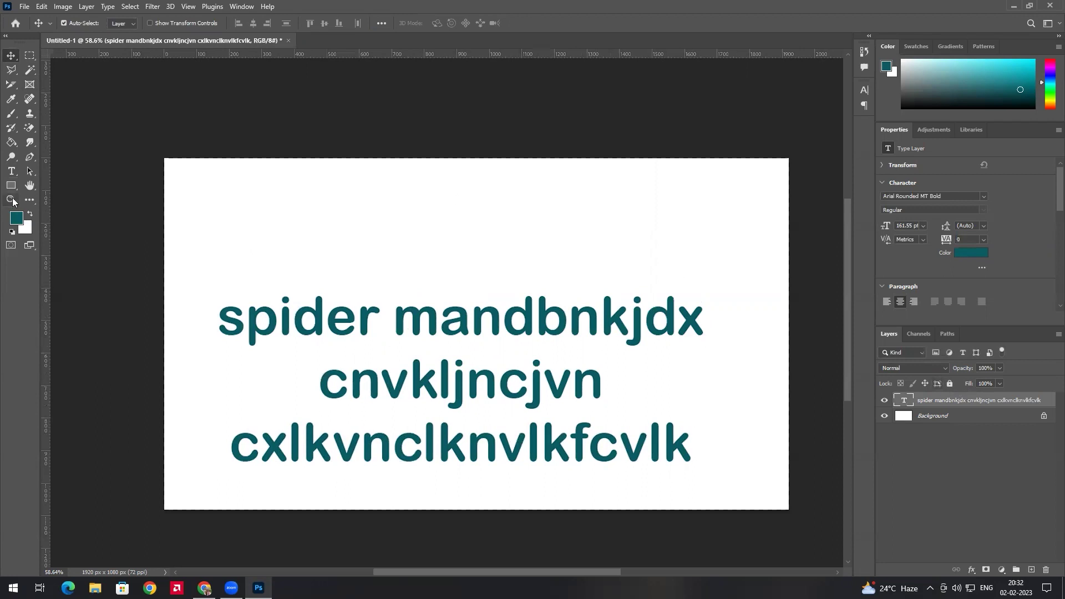
left_click(11, 172)
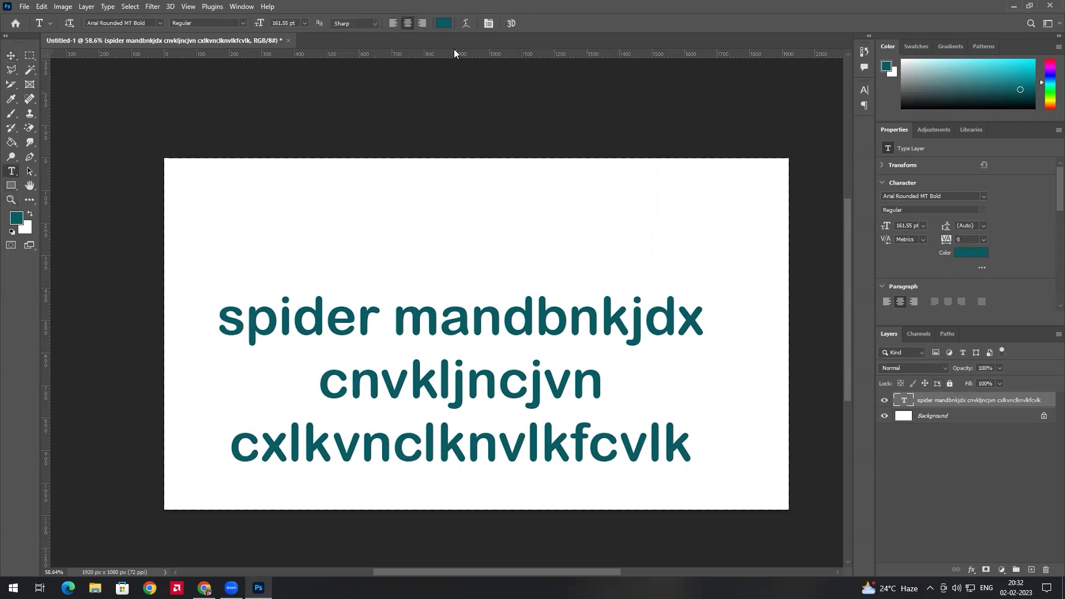
left_click(393, 24)
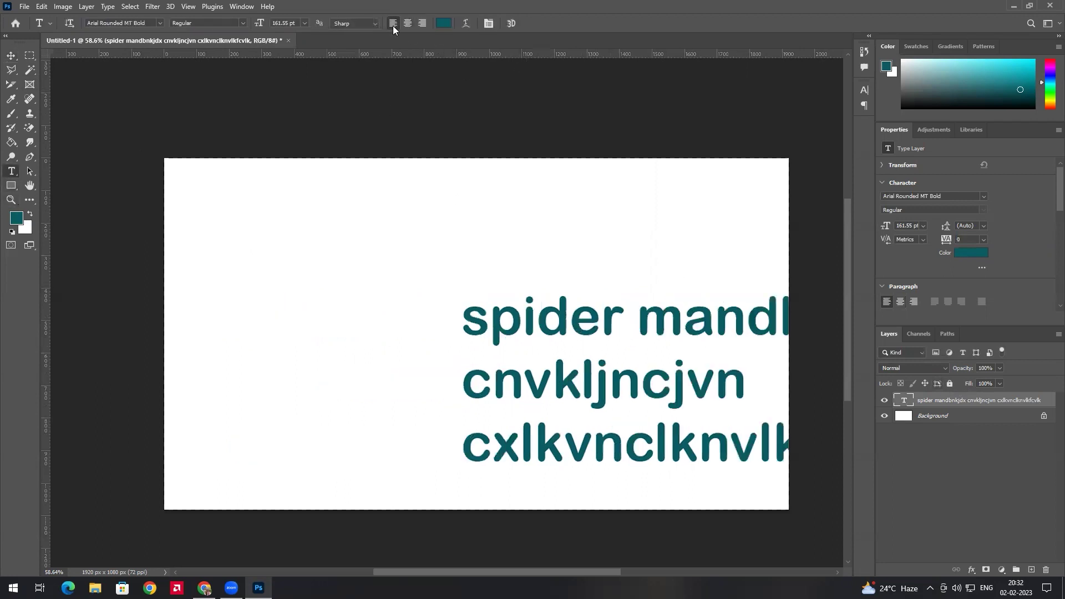
left_click(11, 56)
left_click_drag(616, 324, 408, 272)
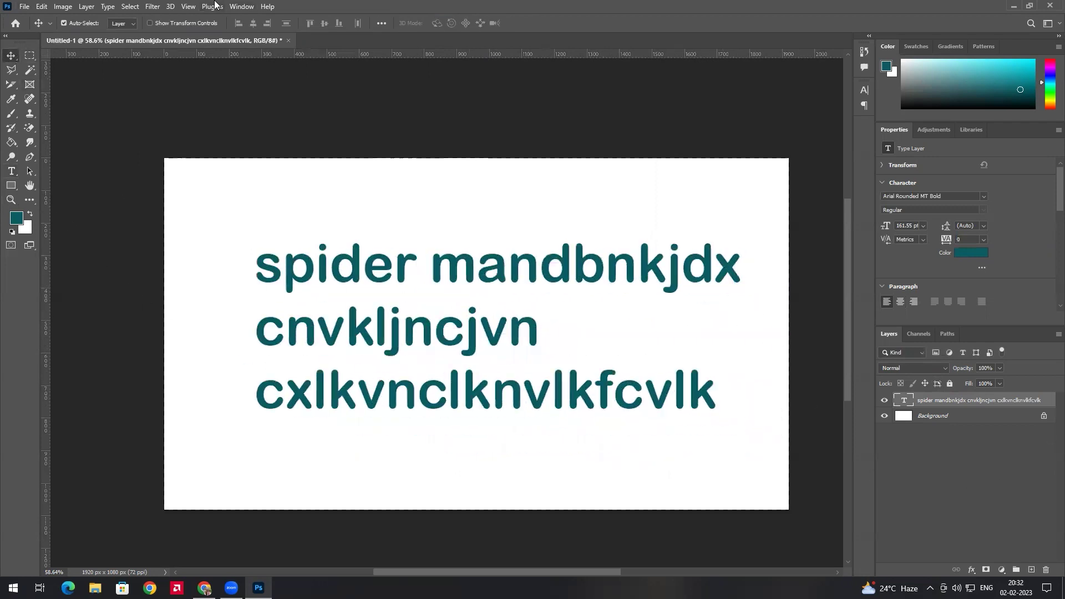
Step: Right-align the three-line text and reposition it within the canvas
left_click(12, 171)
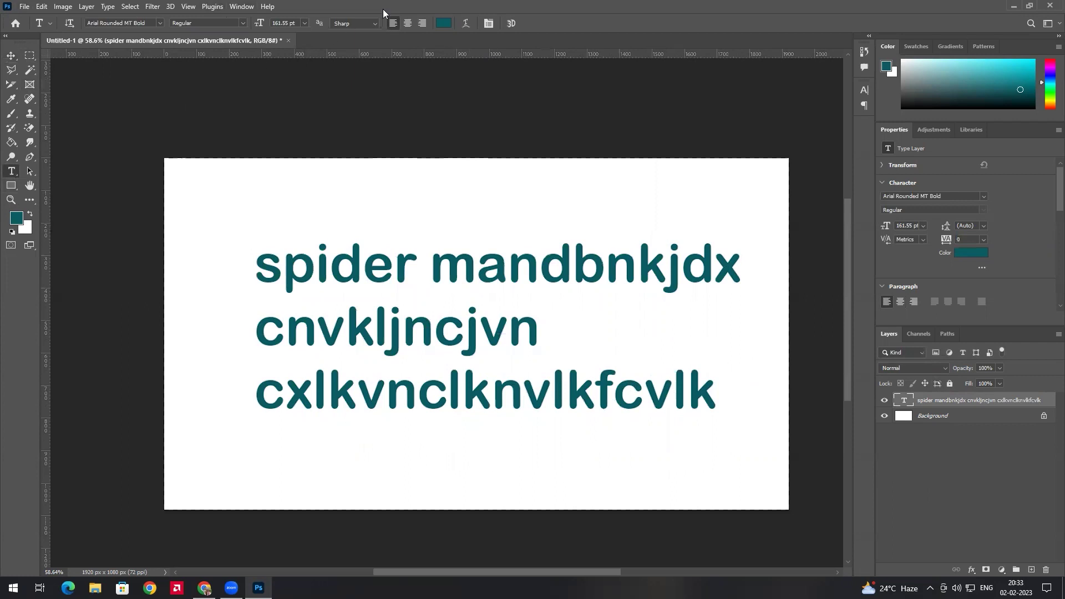
left_click(422, 23)
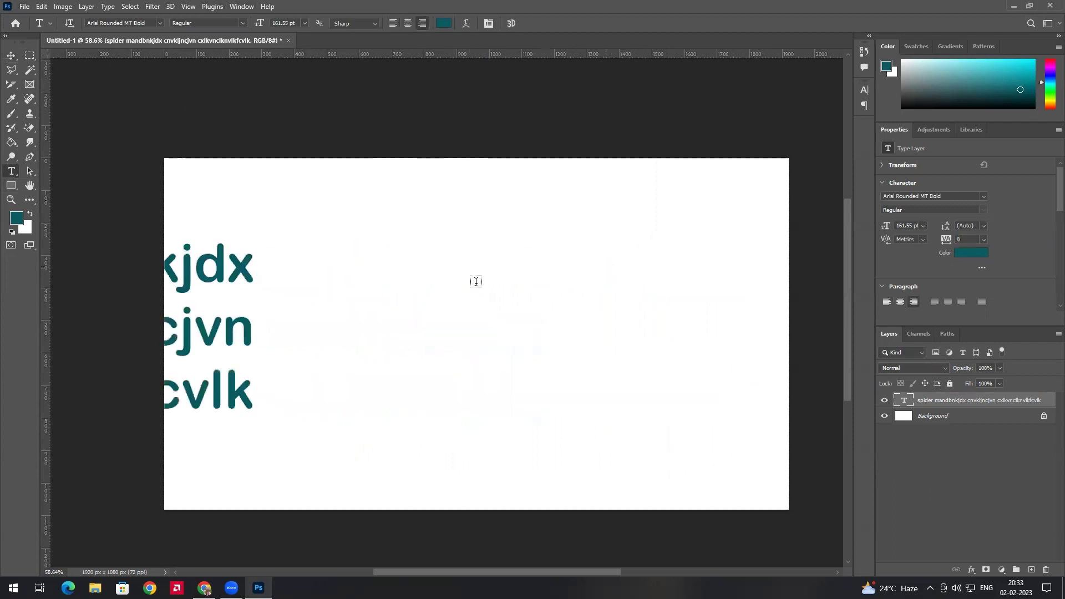
left_click(15, 57)
left_click_drag(240, 316, 699, 296)
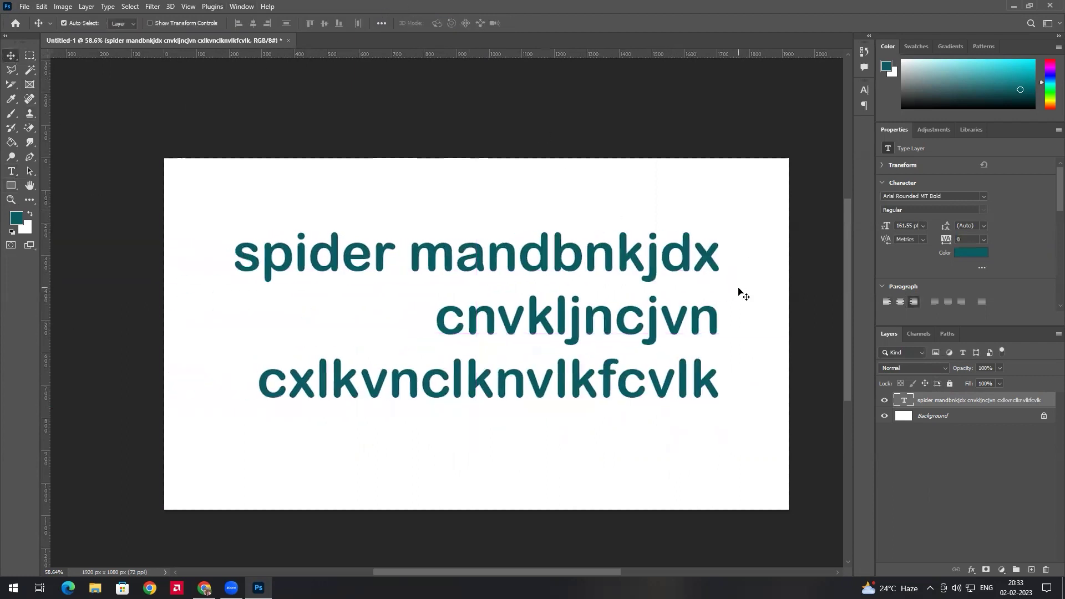
Step: Centre-align the three-line text and move it to the middle of the canvas
left_click(11, 171)
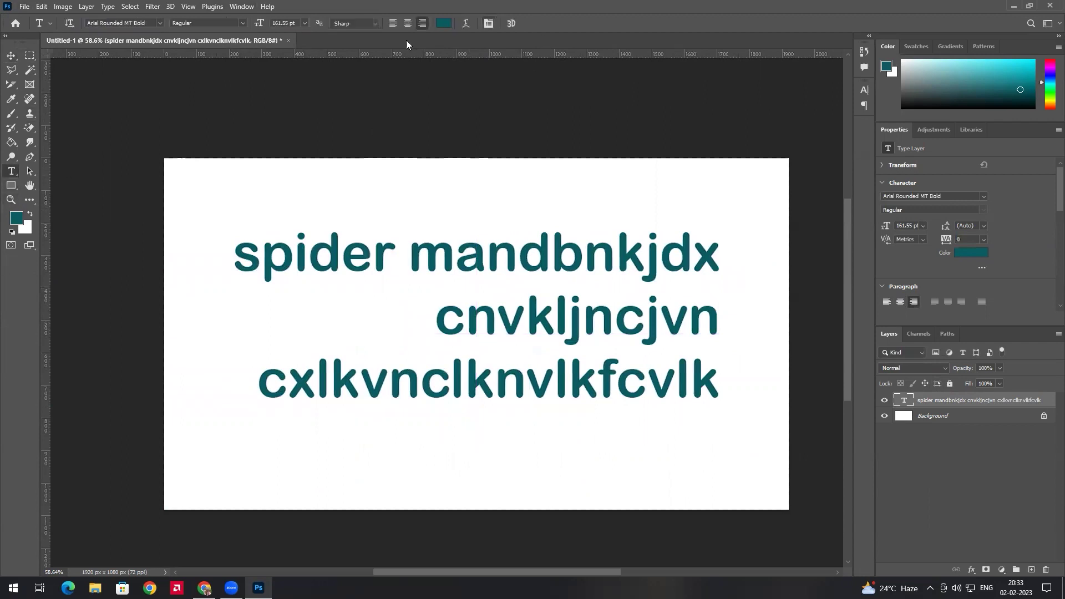
left_click(407, 24)
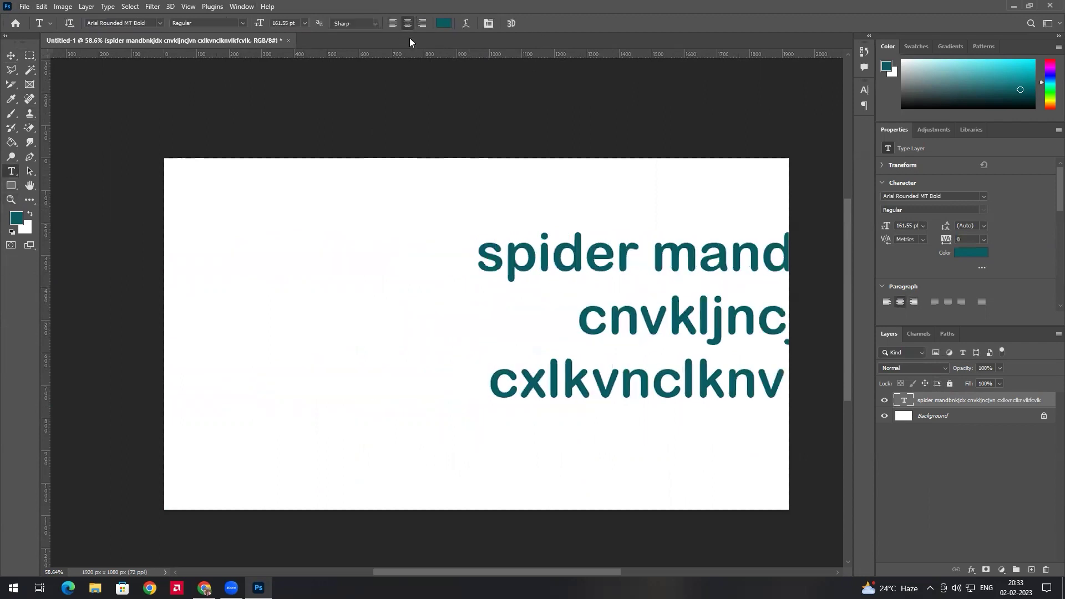
left_click(11, 56)
left_click_drag(674, 314, 451, 316)
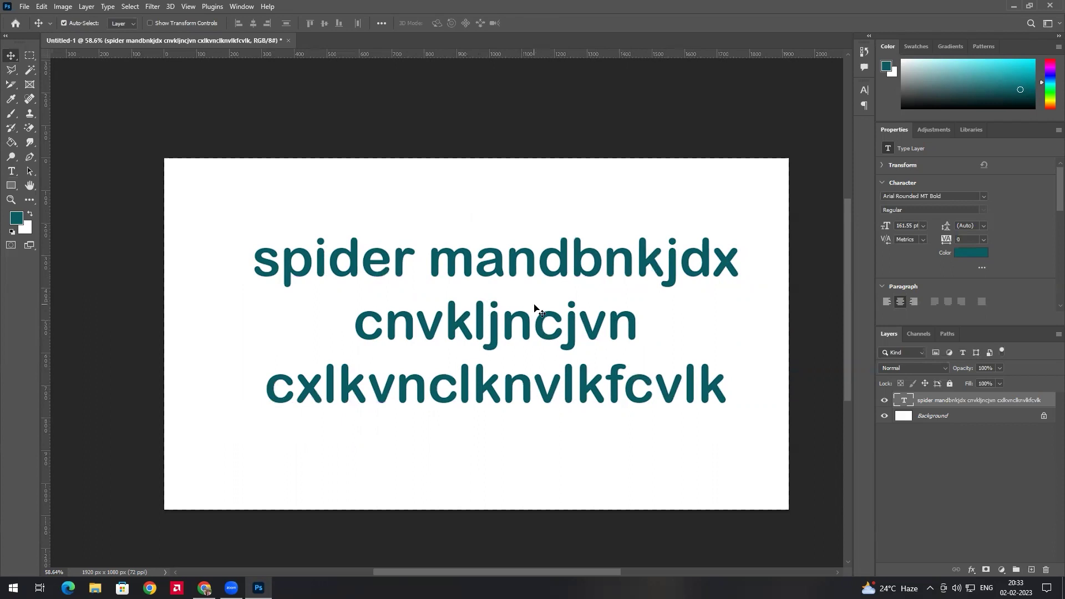
Step: Delete the three-line "spider mandbnkjdx" text layer
left_click(11, 171)
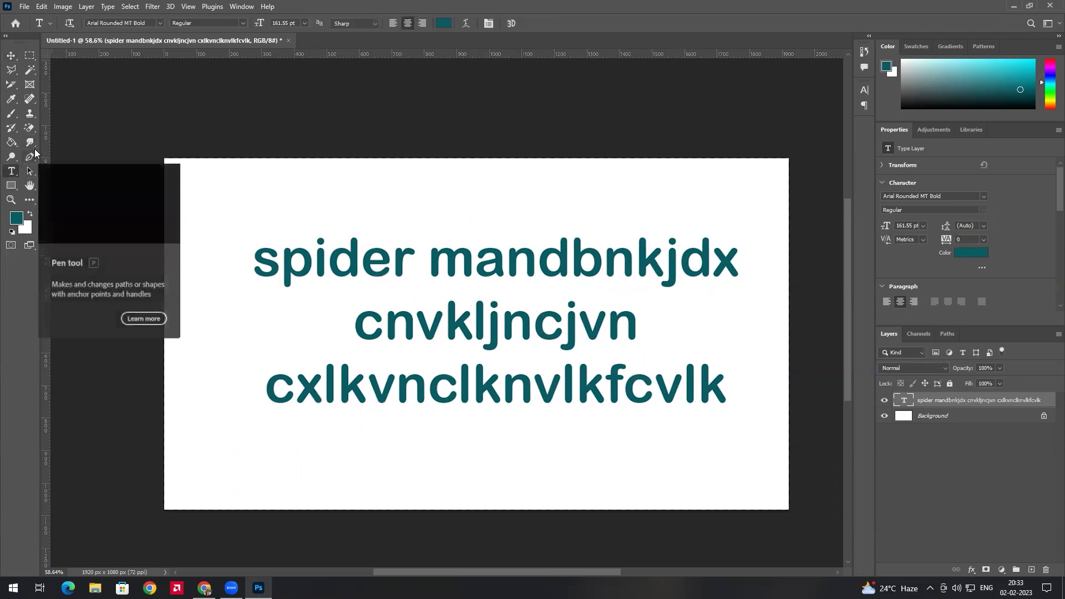
left_click(984, 426)
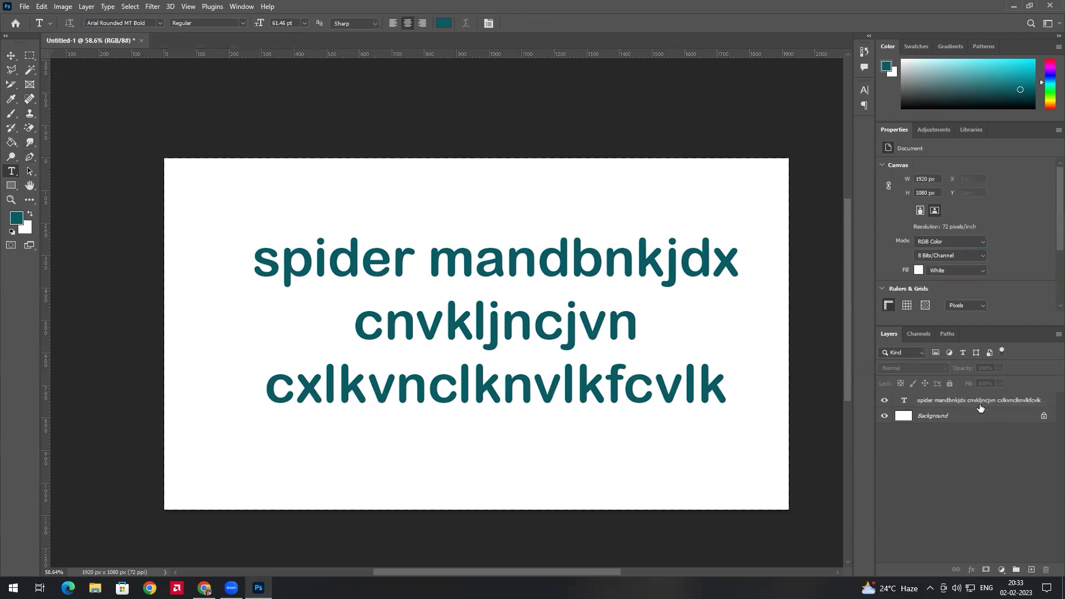
left_click(976, 404)
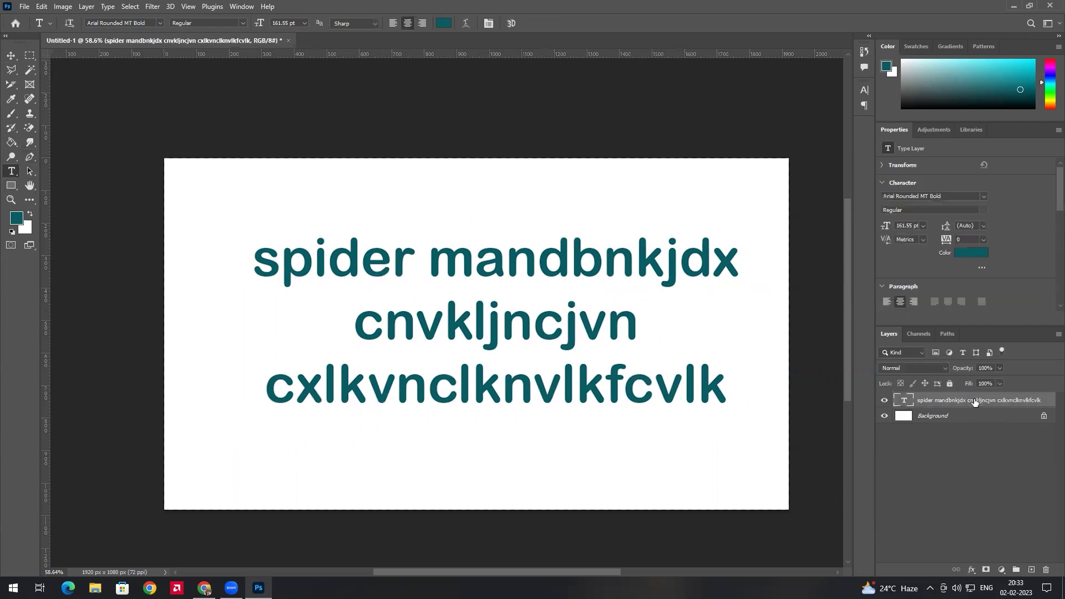
key("Delete")
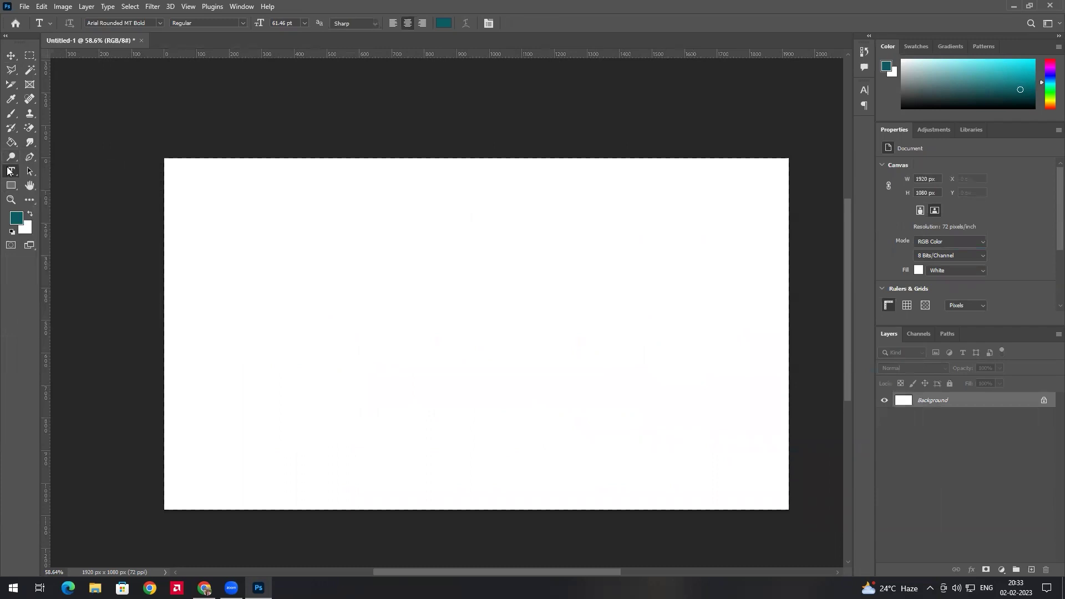
Step: Add a new text layer reading "bcvb vb" and move it near the centre of the canvas
left_click(281, 290)
type("bcvb vb")
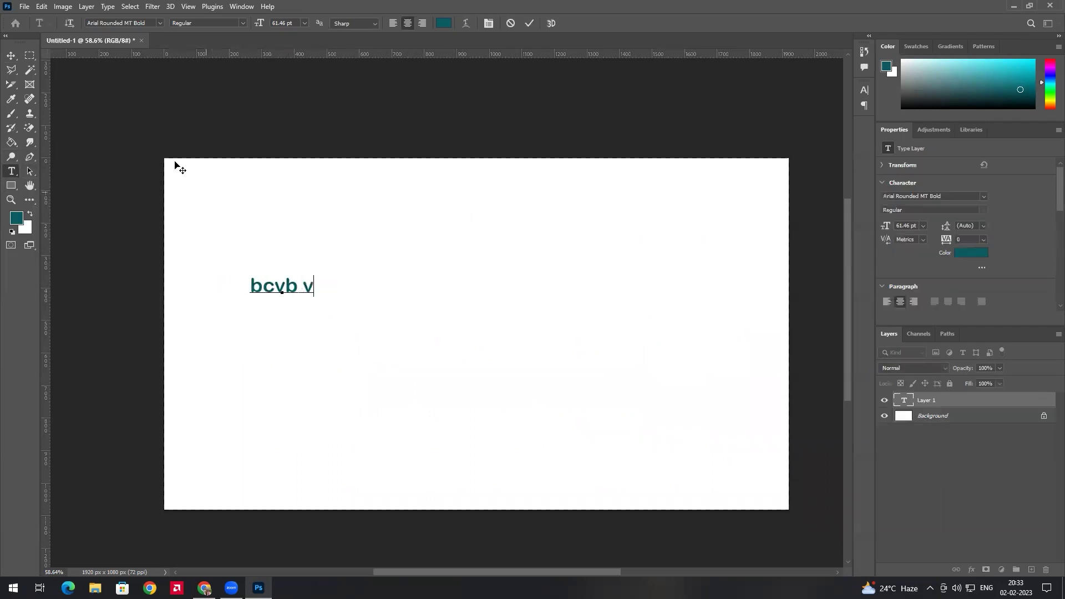
left_click(12, 55)
left_click_drag(262, 286, 392, 320)
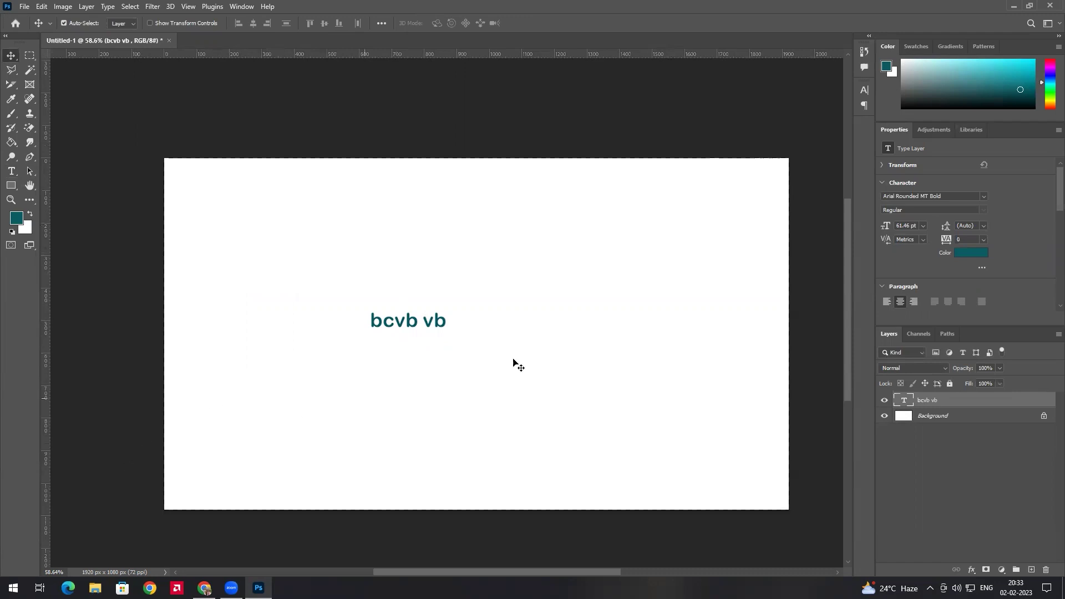
left_click_drag(404, 316, 450, 314)
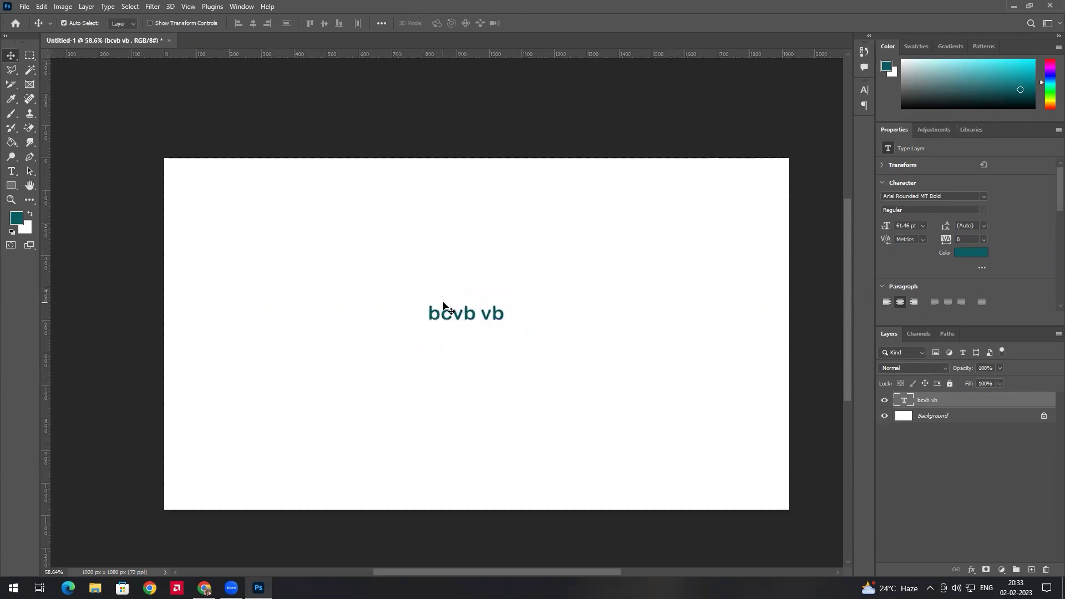
Step: Switch to File Explorer, open the Fonts folder inside Windows on Local Disk (C:) and look through the installed fonts
left_click(95, 588)
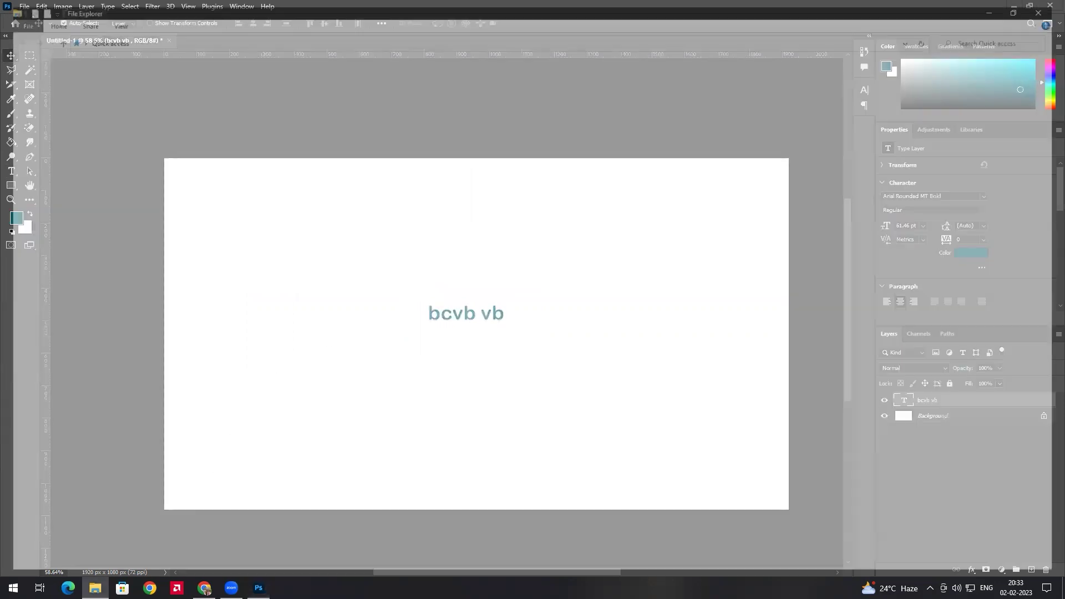
left_click(39, 154)
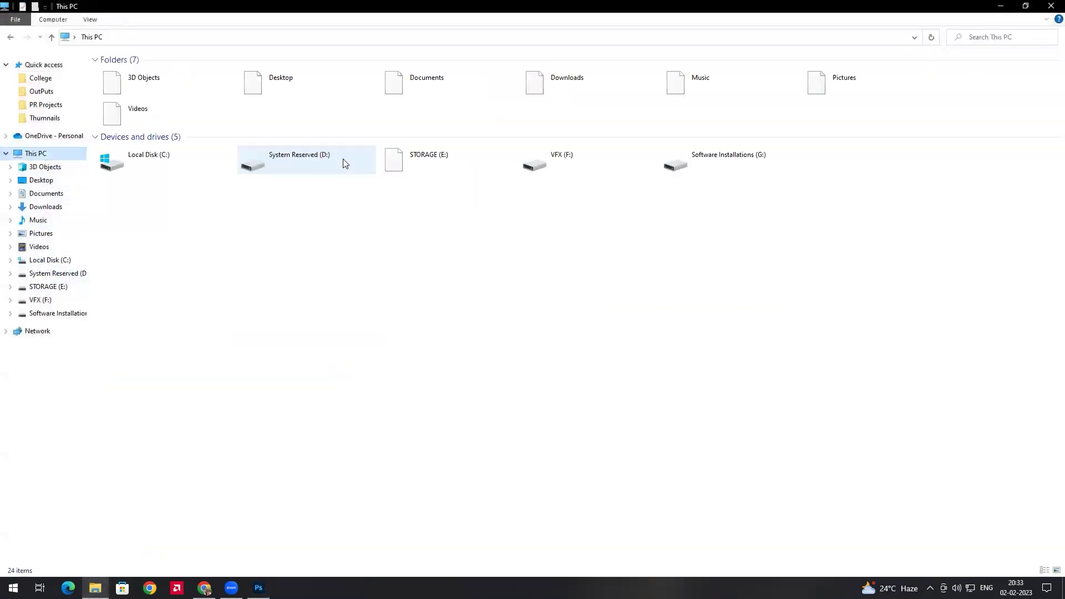
double_click(194, 163)
double_click(145, 132)
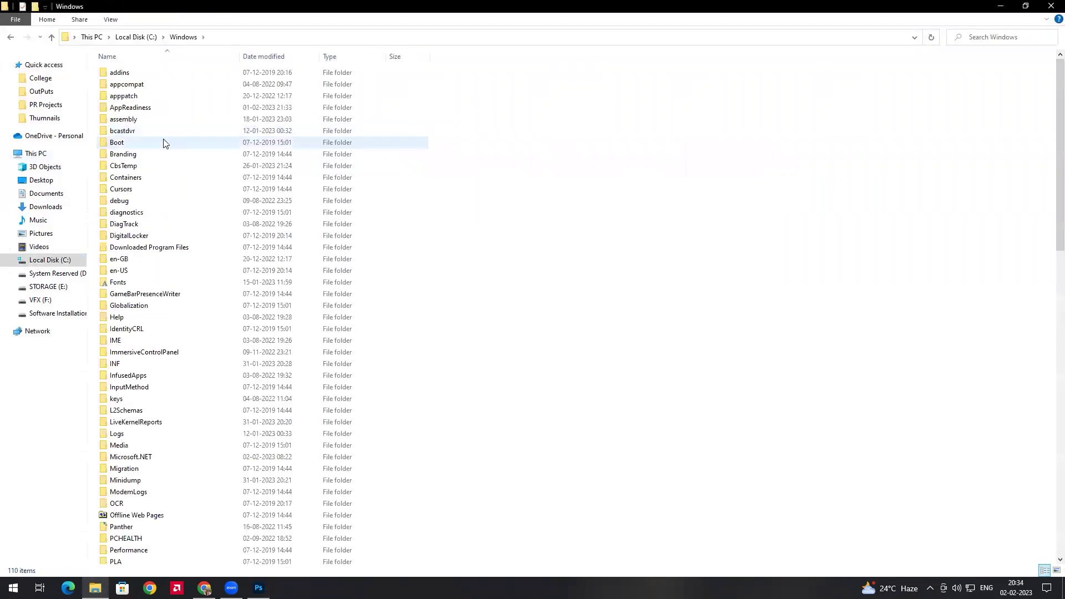
double_click(130, 281)
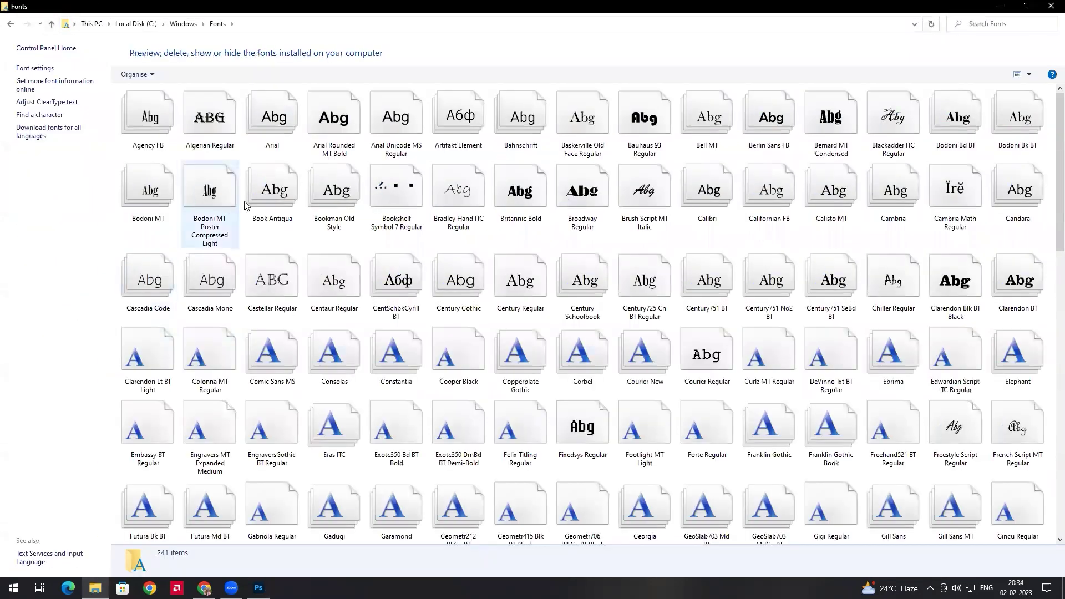
scroll(538, 279, "down", 10)
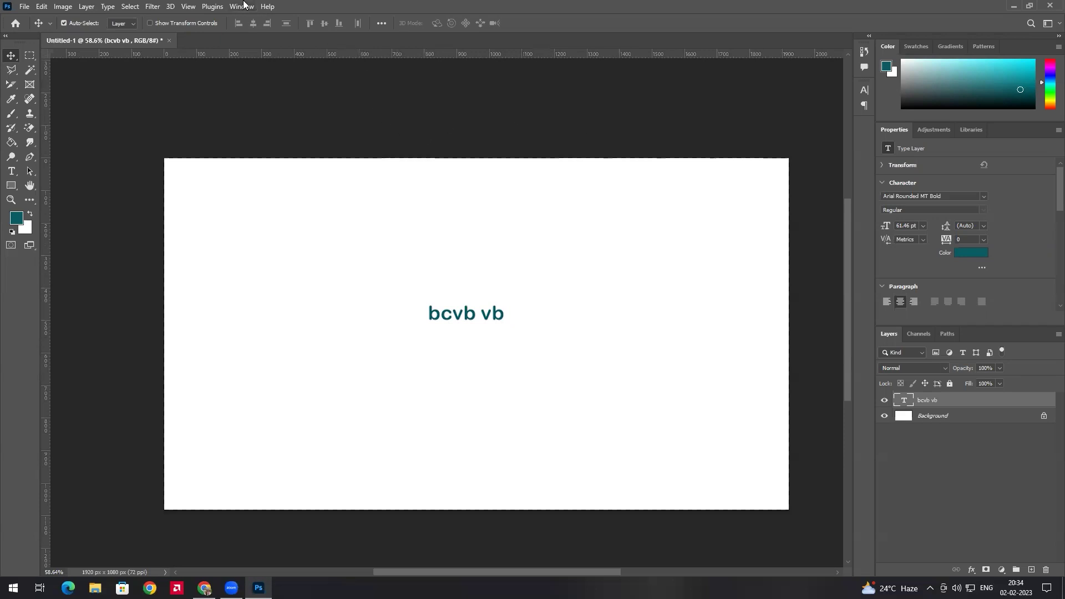
Step: Show the Character settings in Photoshop and preview installed fonts such as Century Gothic on the "bcvb vb" text
left_click(244, 6)
left_click(344, 136)
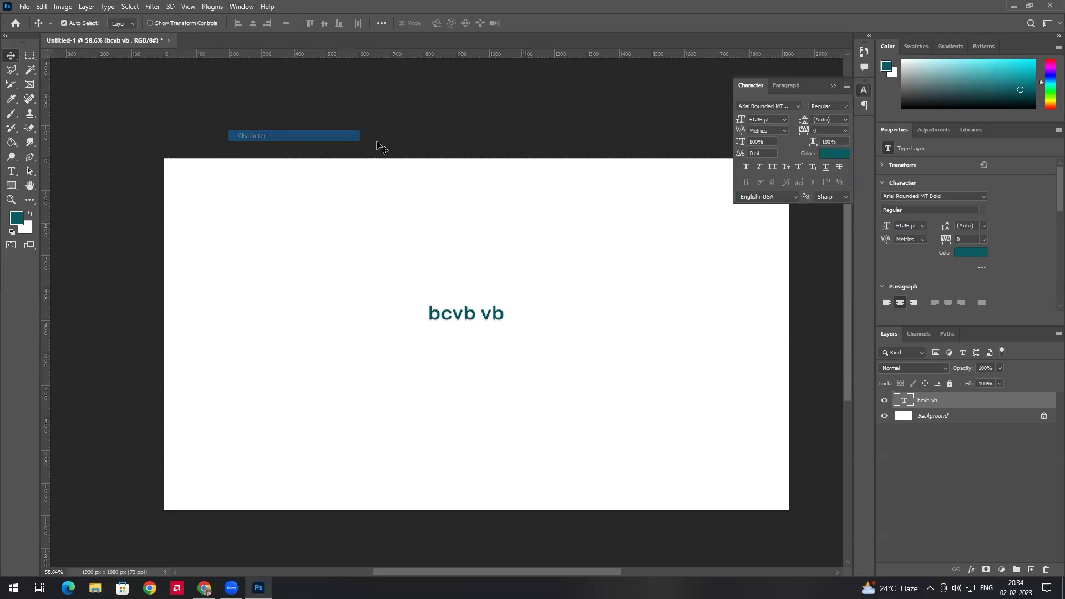
left_click(799, 107)
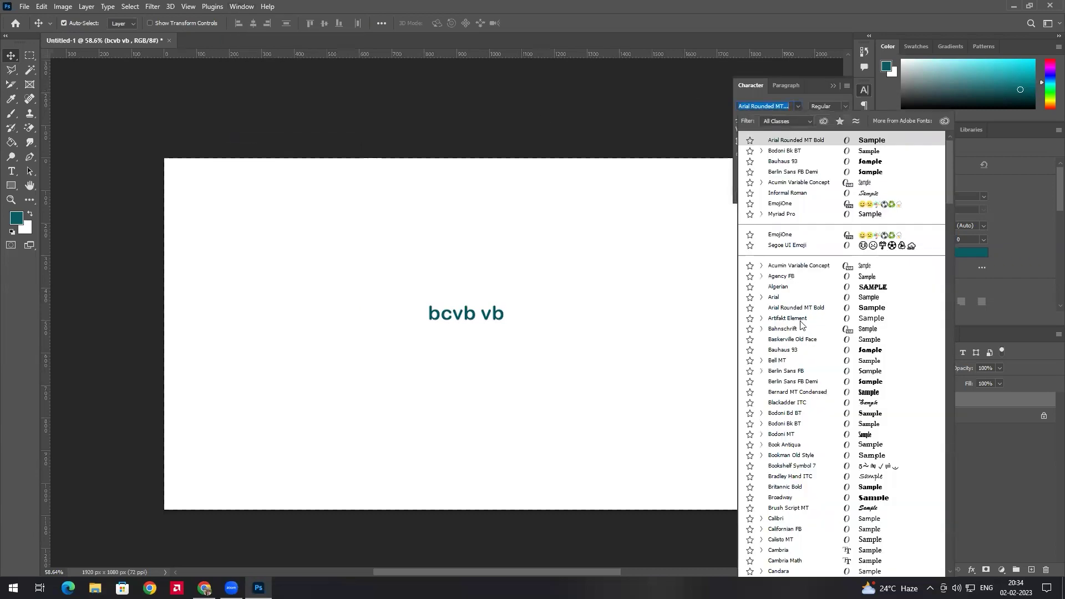
scroll(804, 333, "down", 7)
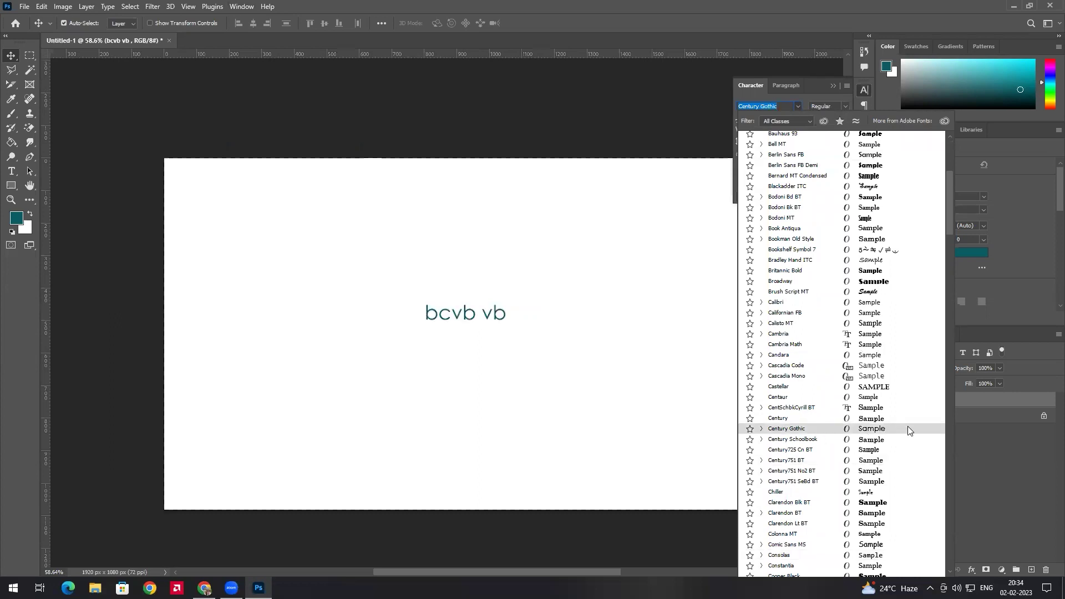
left_click(977, 469)
Step: Switch to Chrome and search the web for "1001 free fonts"
key("alt+Tab")
key("ctrl+l")
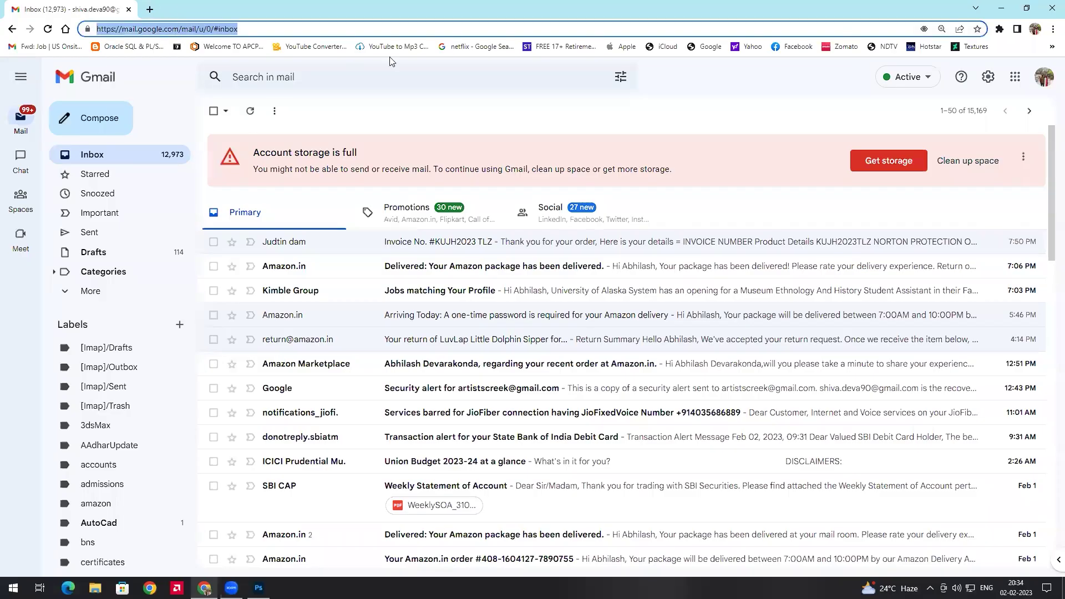
type("1001")
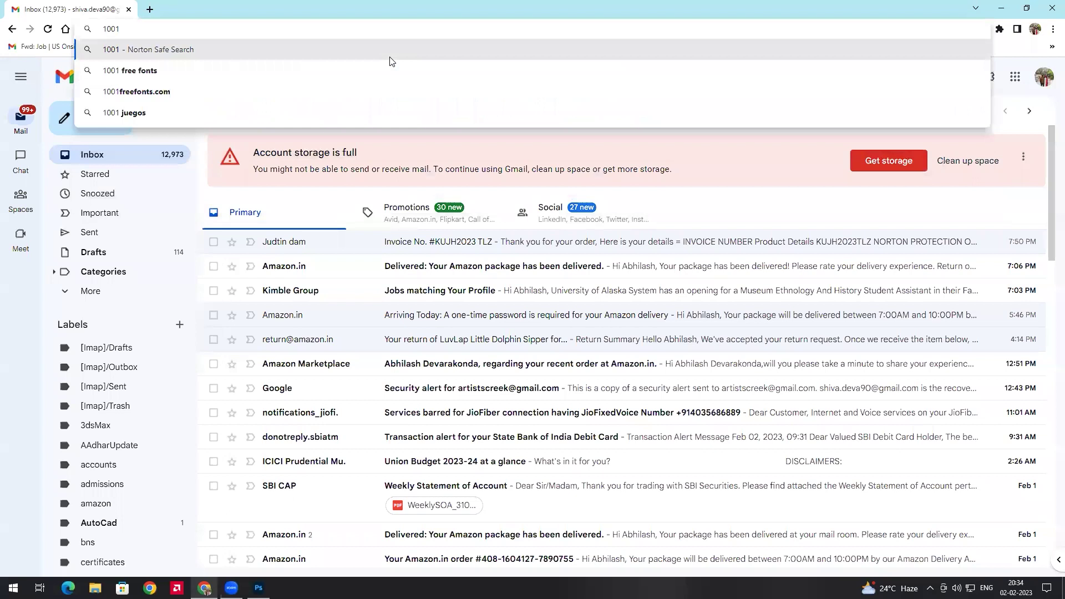
key("Down")
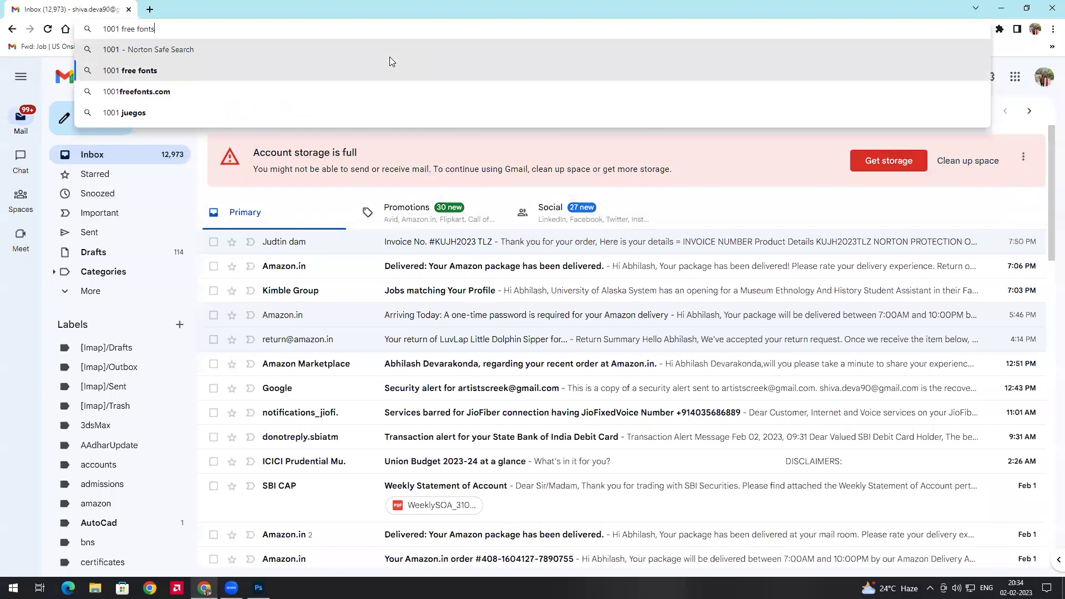
key("Return")
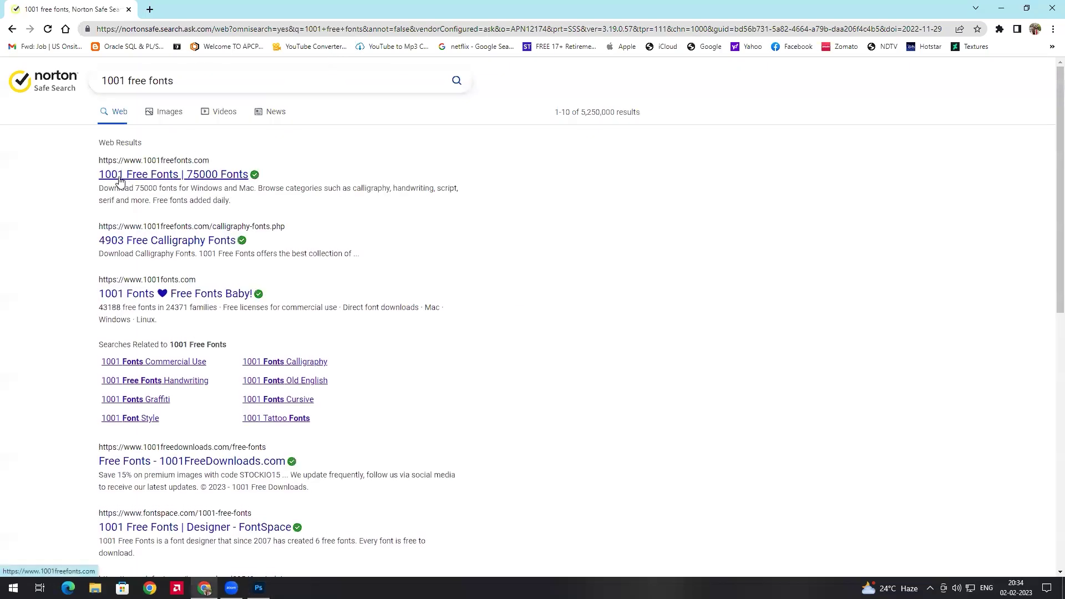
Step: Open the 1001freefonts.com site and look through its featured free fonts, including 28 Days Later
left_click(122, 178)
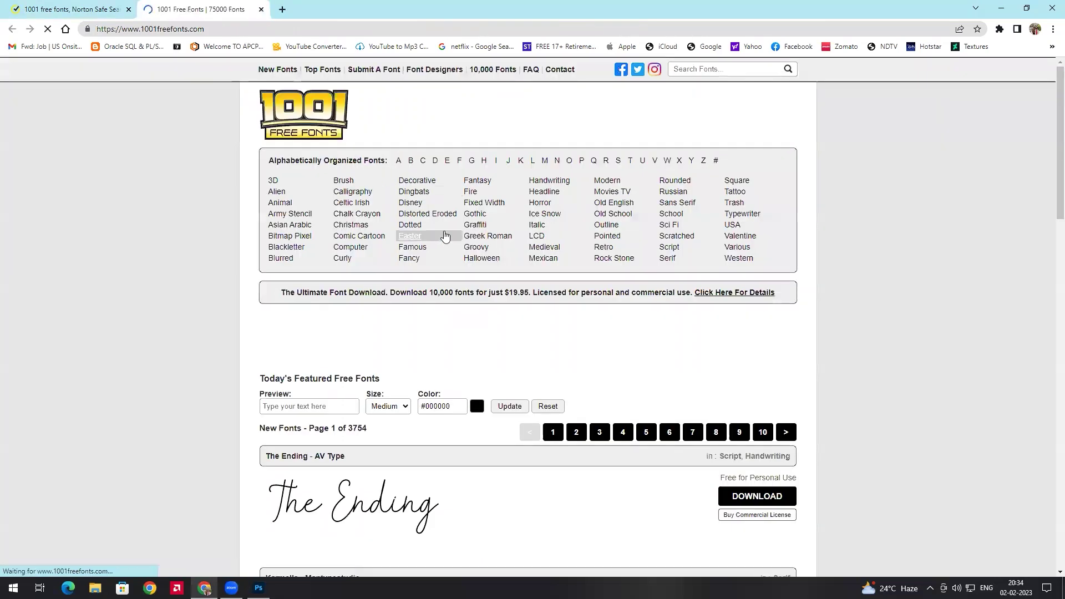
scroll(454, 217, "down", 9)
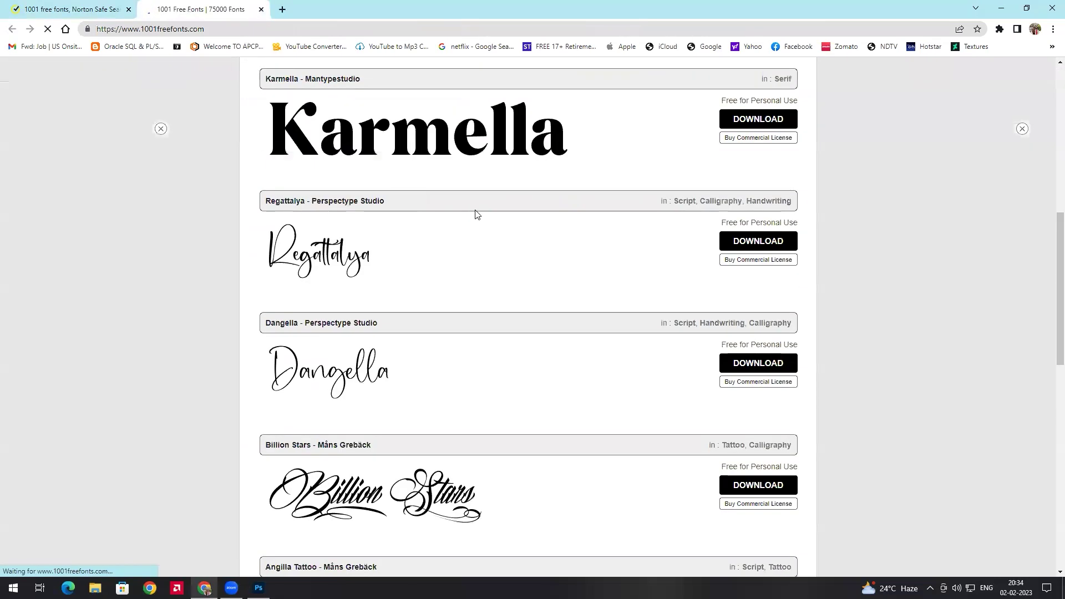
scroll(452, 230, "down", 7)
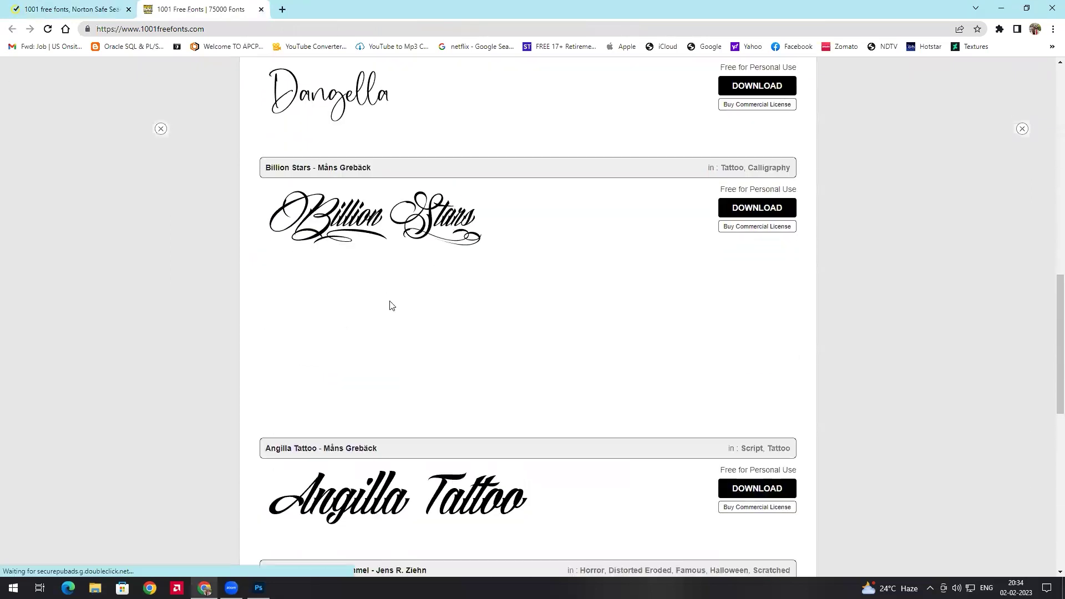
scroll(394, 300, "down", 4)
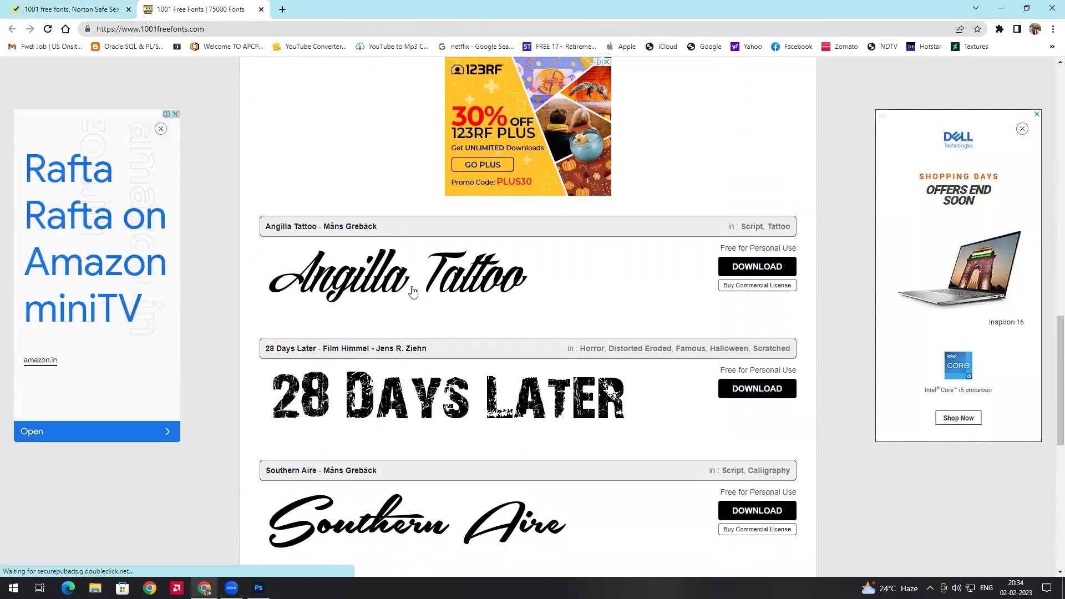
scroll(413, 292, "down", 2)
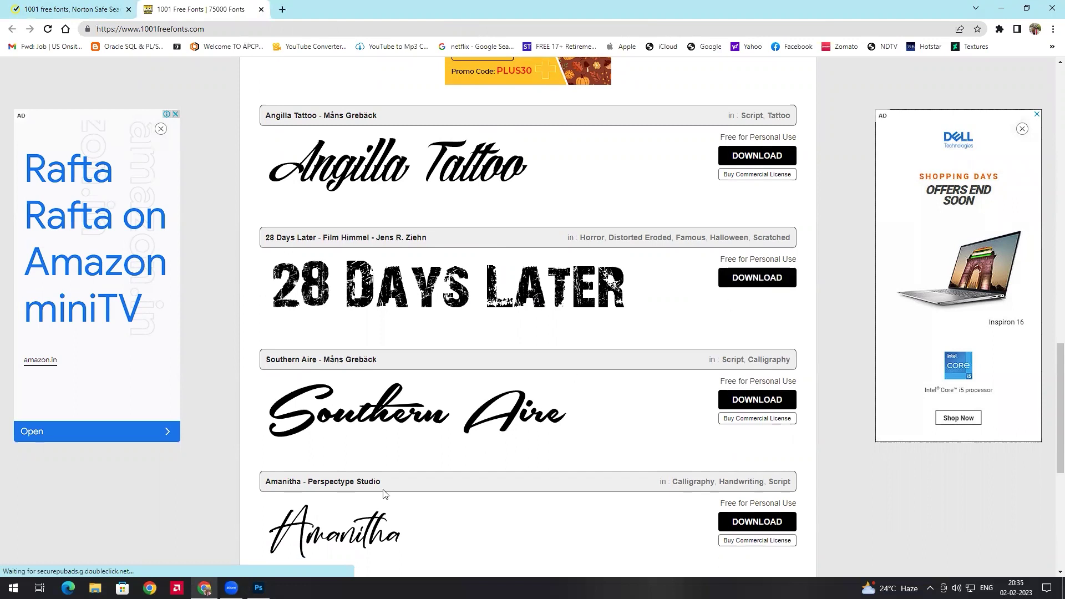
Step: Return to Photoshop and search the Character font list for "28"
left_click(258, 588)
double_click(790, 106)
left_click(784, 107)
type("28")
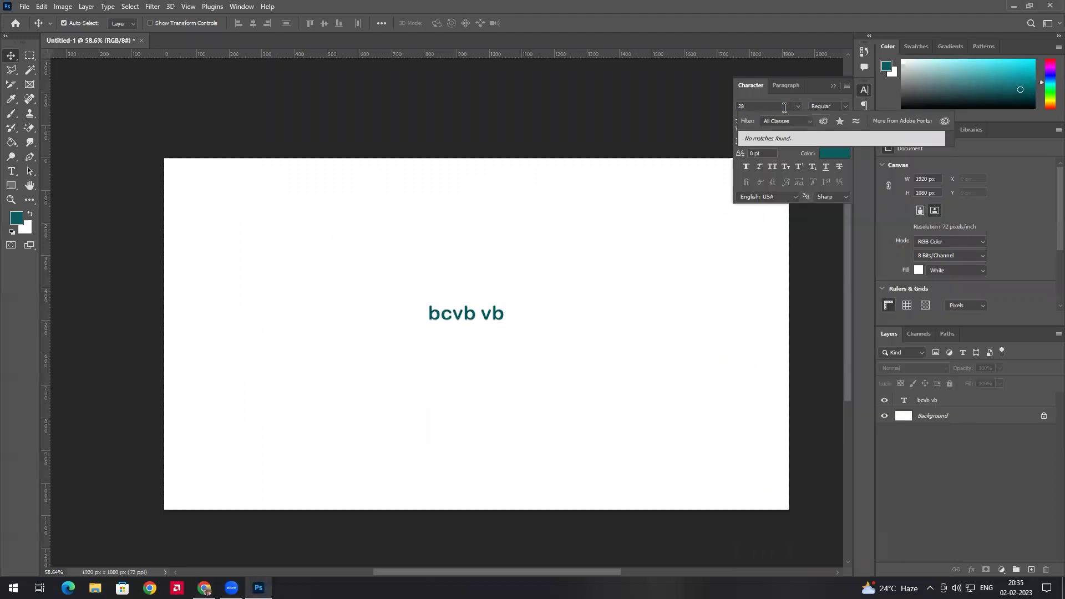
Step: Clear the font search, switch to Chrome and save the 28 Days Later font's ZIP archive to the Desktop
key("BackSpace")
key("BackSpace")
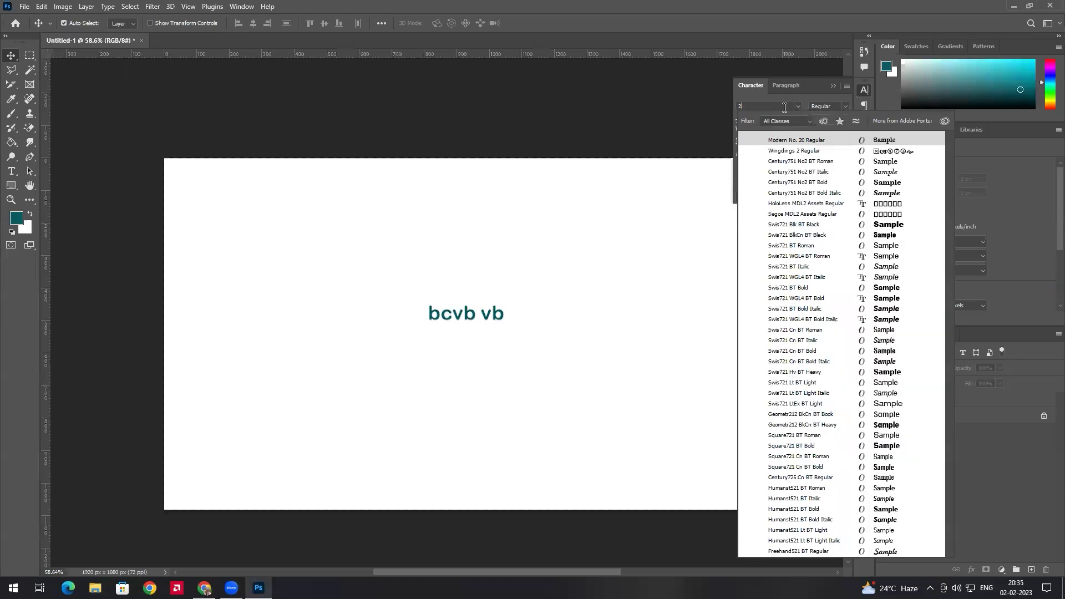
left_click(204, 588)
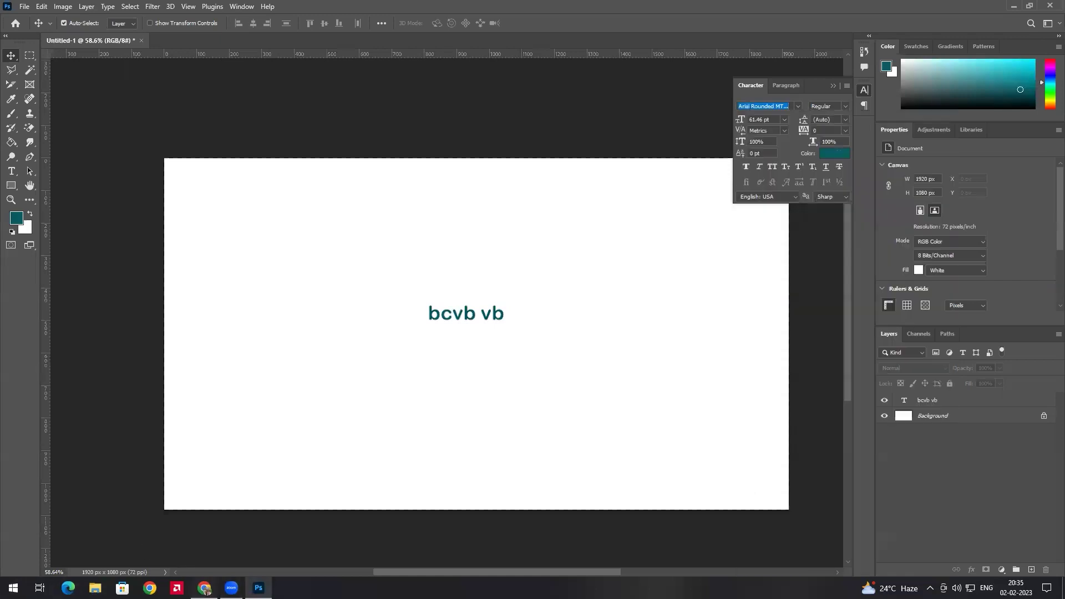
left_click(789, 278)
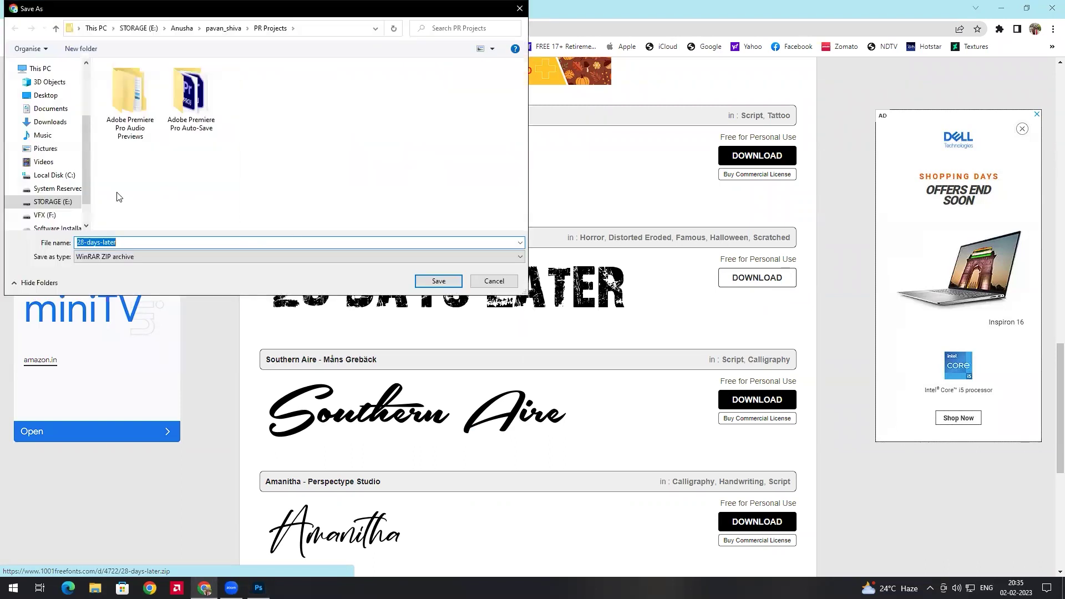
left_click(47, 97)
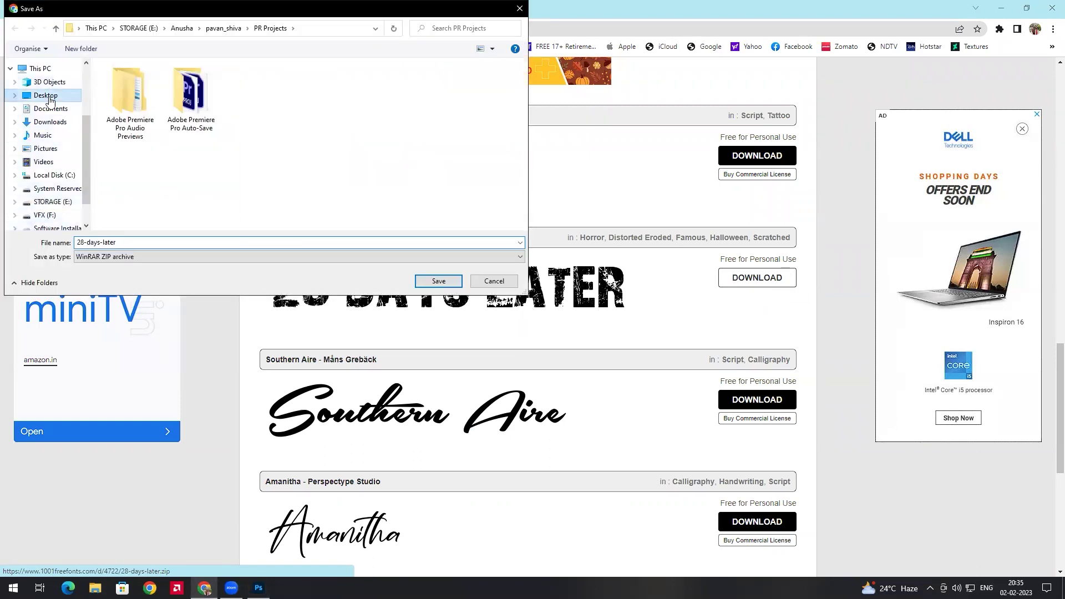
left_click(437, 282)
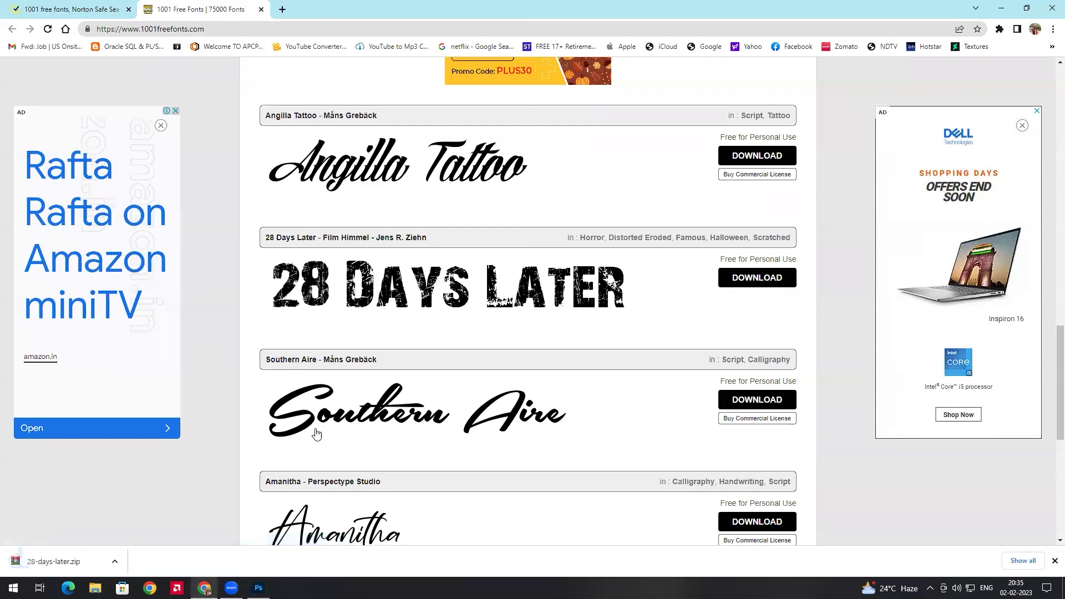
Step: Go to the desktop and extract the 28-days-later archive into its own folder
left_click(1001, 8)
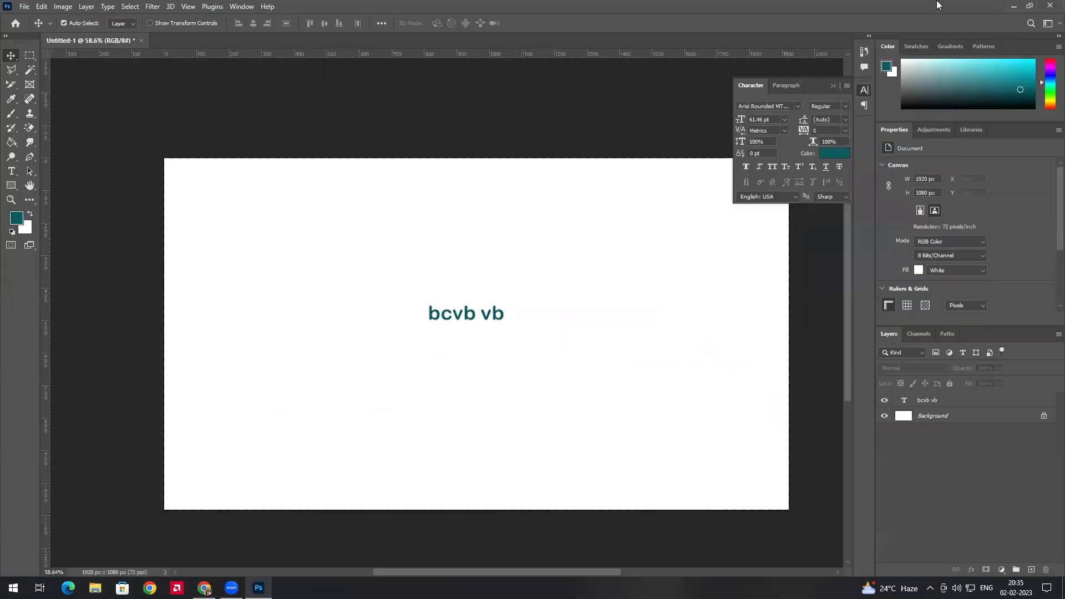
left_click(1015, 6)
right_click(21, 531)
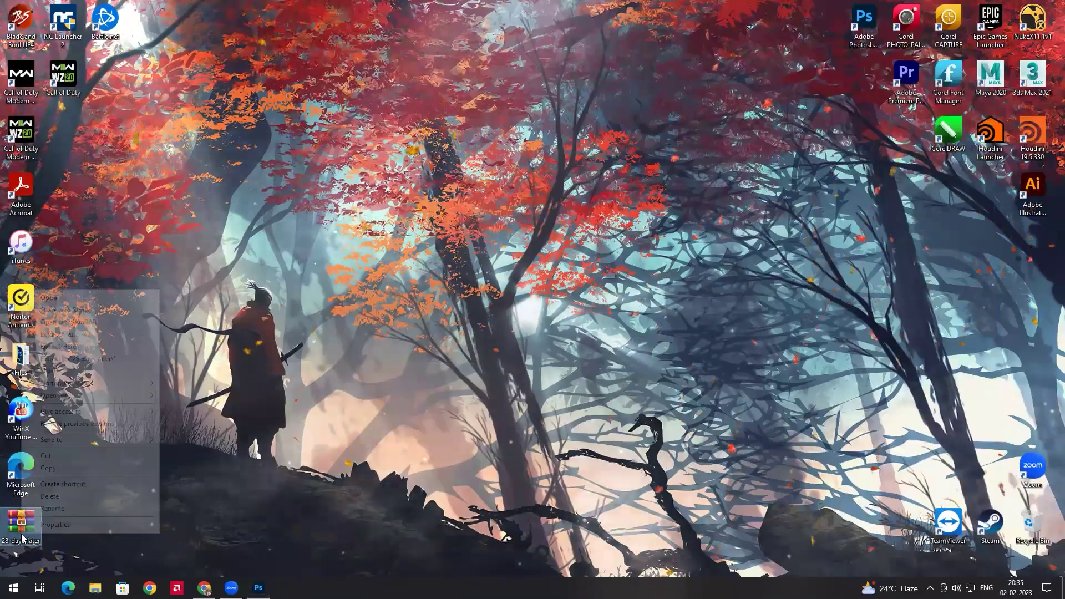
left_click(78, 244)
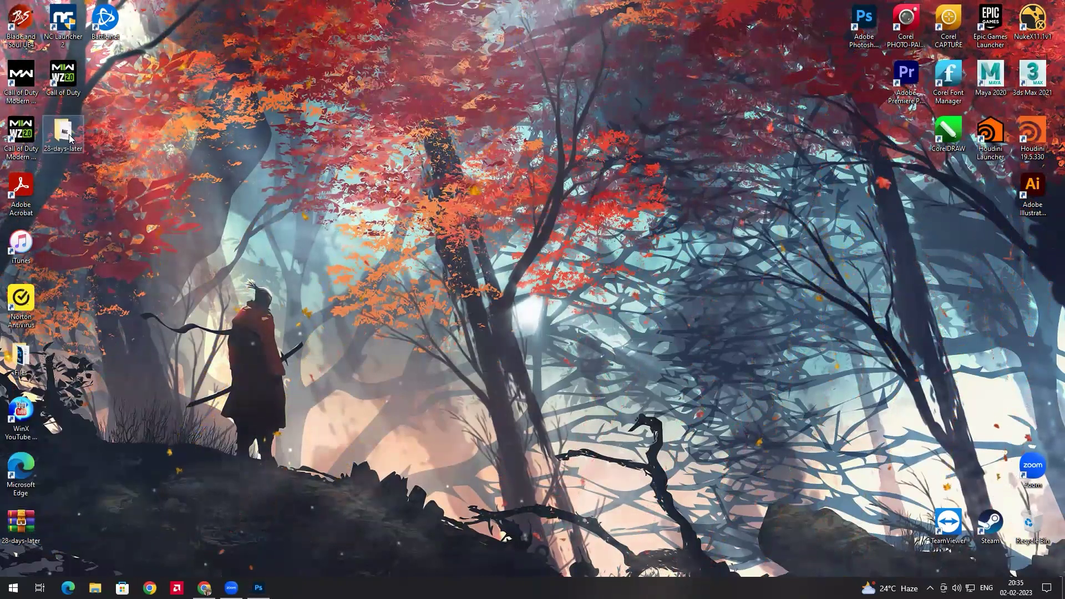
Step: Open the extracted 28-days-later folder and install the 28 Days Later TrueType font
double_click(63, 134)
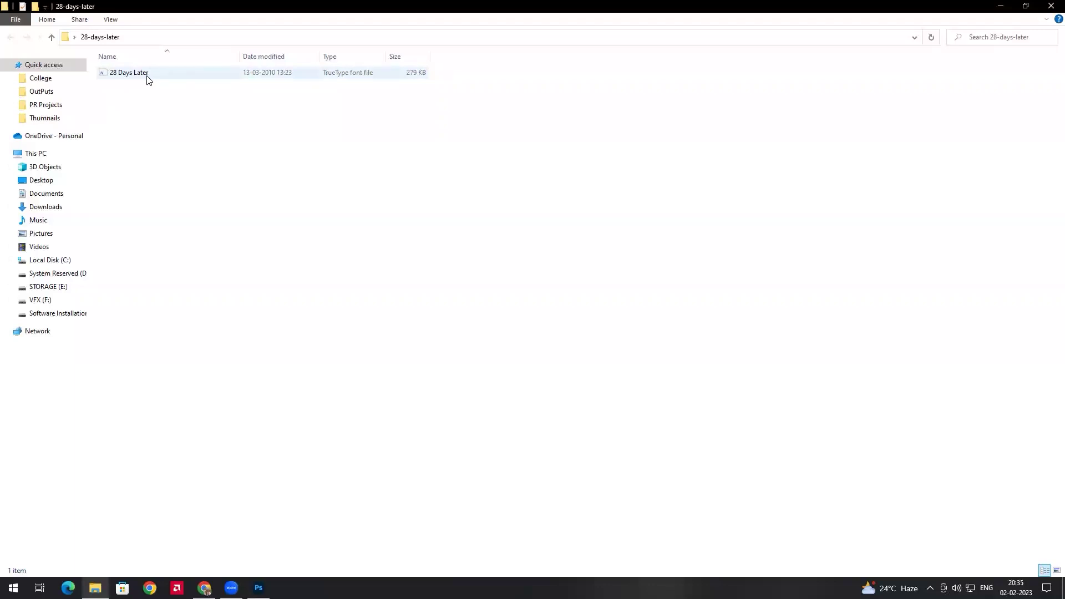
left_click(111, 78)
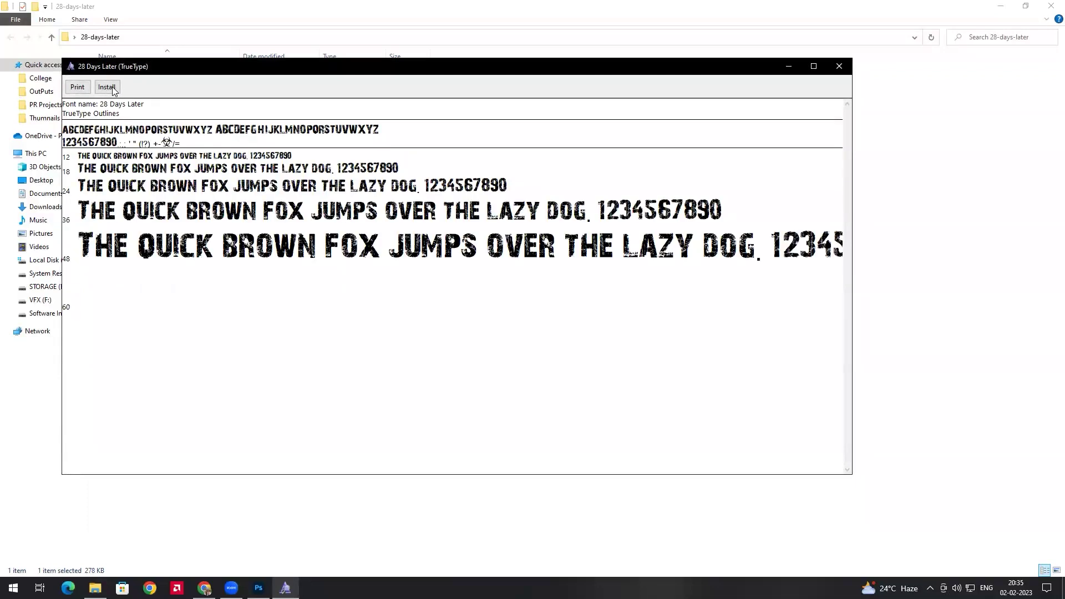
left_click(113, 89)
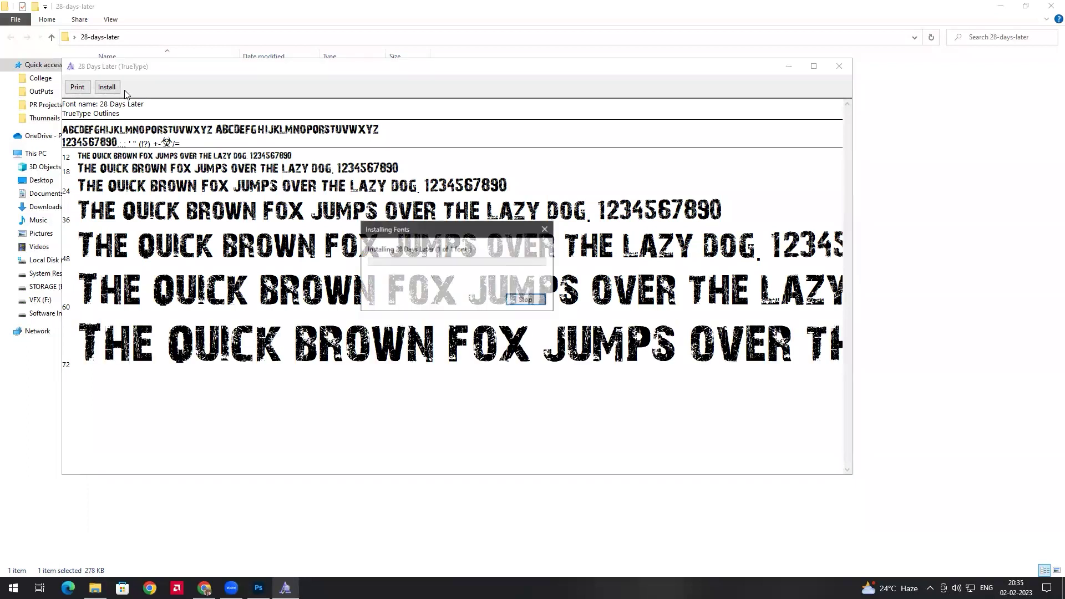
left_click(788, 66)
Step: Open the Fonts folder inside the Windows folder on Local Disk (C:)
left_click(69, 261)
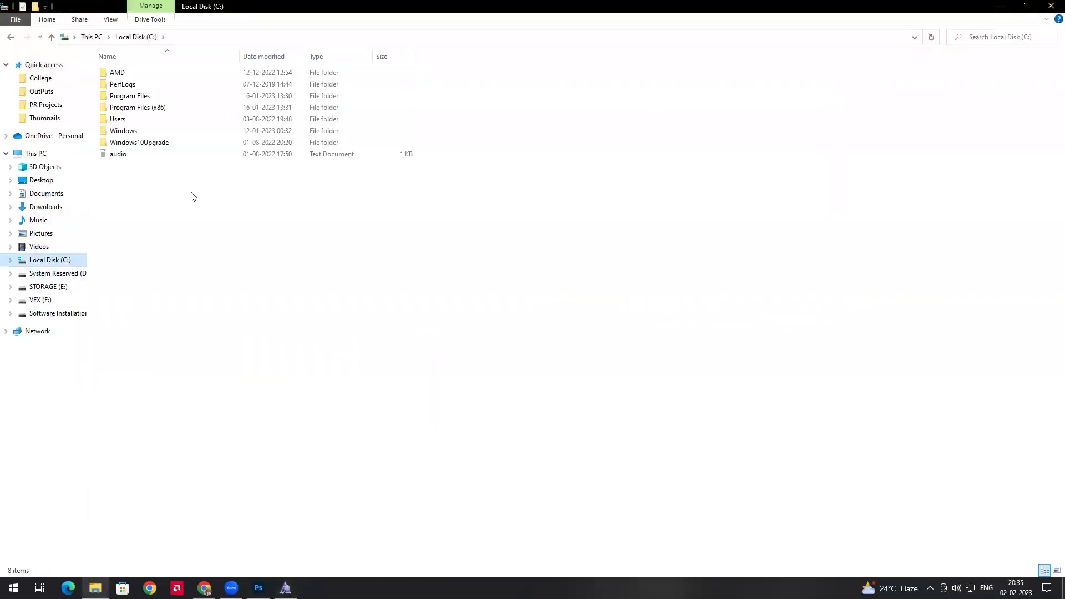
double_click(144, 130)
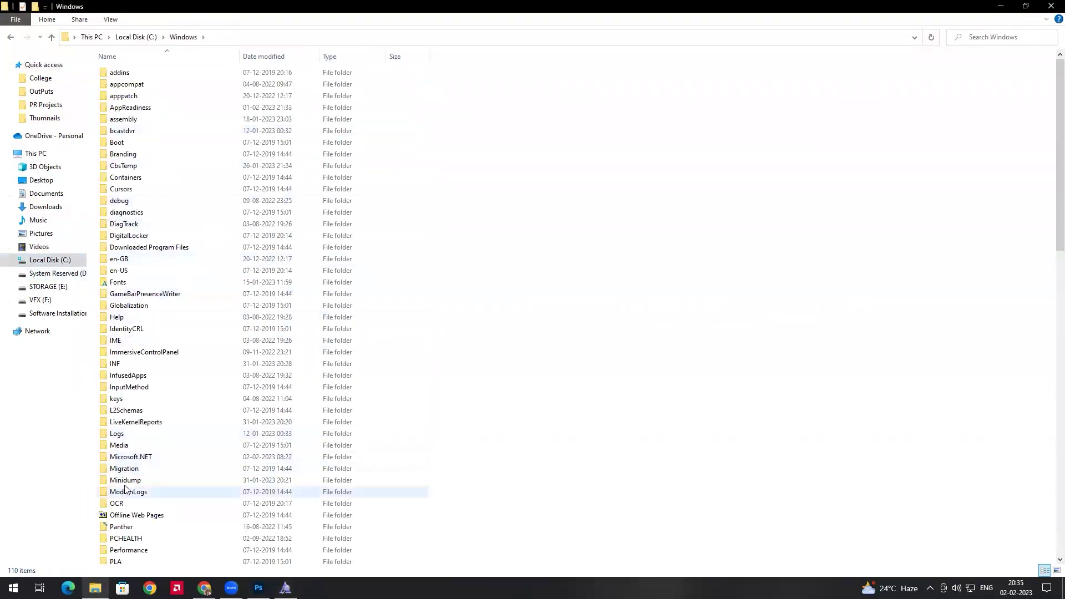
double_click(119, 282)
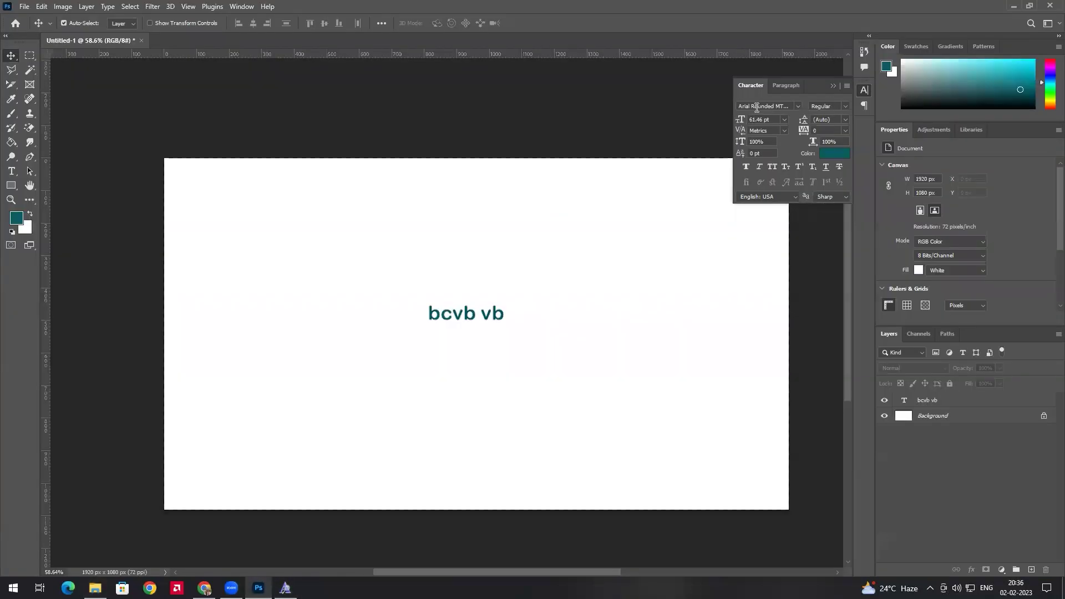
Step: Return to Photoshop, apply the 28 Days Later font to the "bcvb vb" text layer and inspect its lettering
left_click(925, 404)
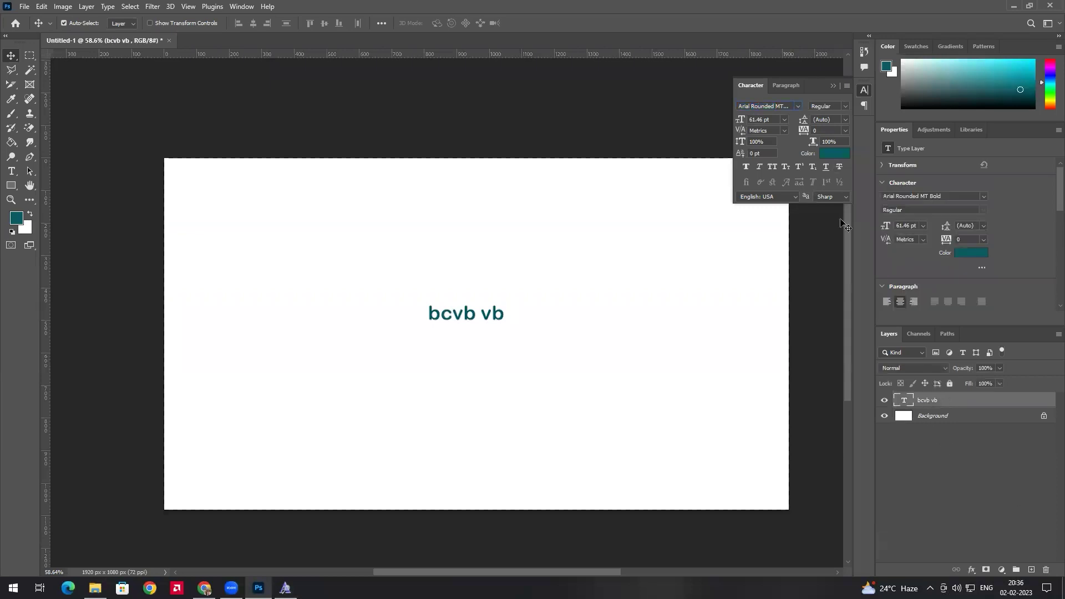
left_click(767, 107)
type("28")
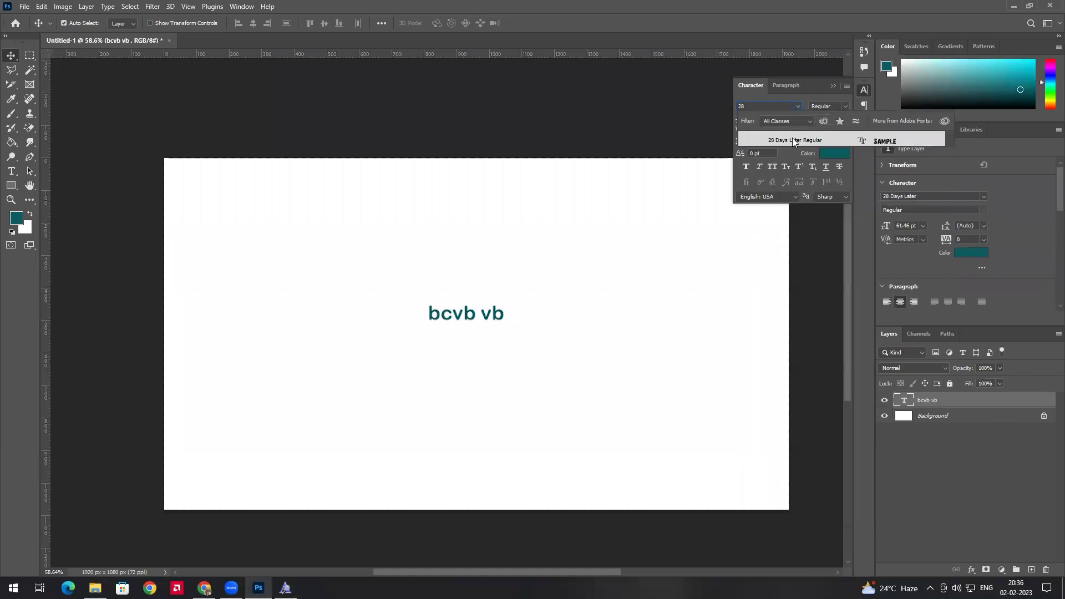
left_click(790, 141)
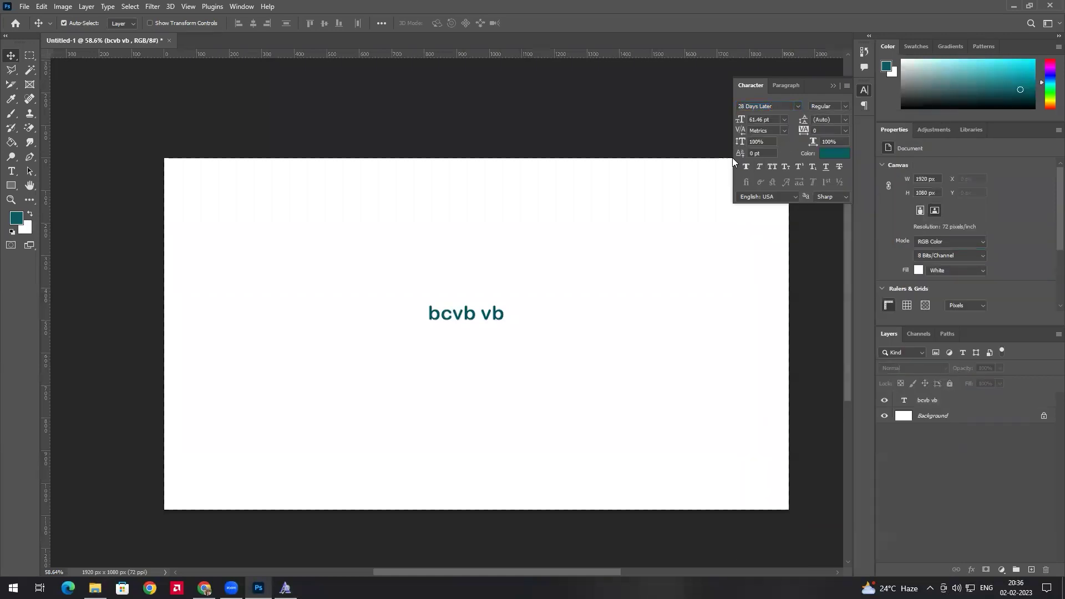
key("ctrl+z")
left_click(784, 105)
type("28")
key("Return")
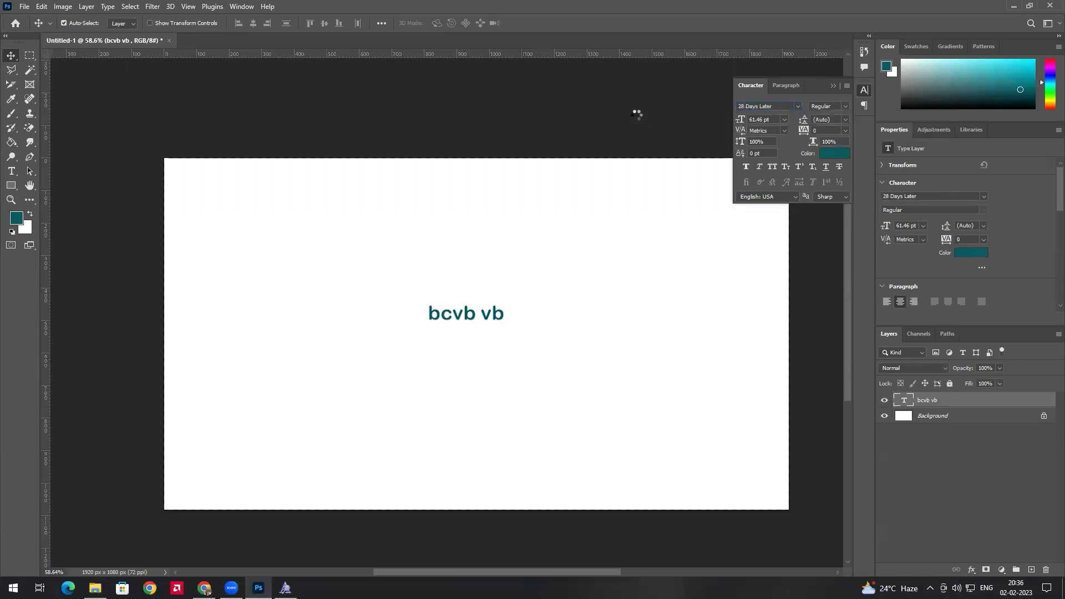
scroll(435, 379, "up", 5)
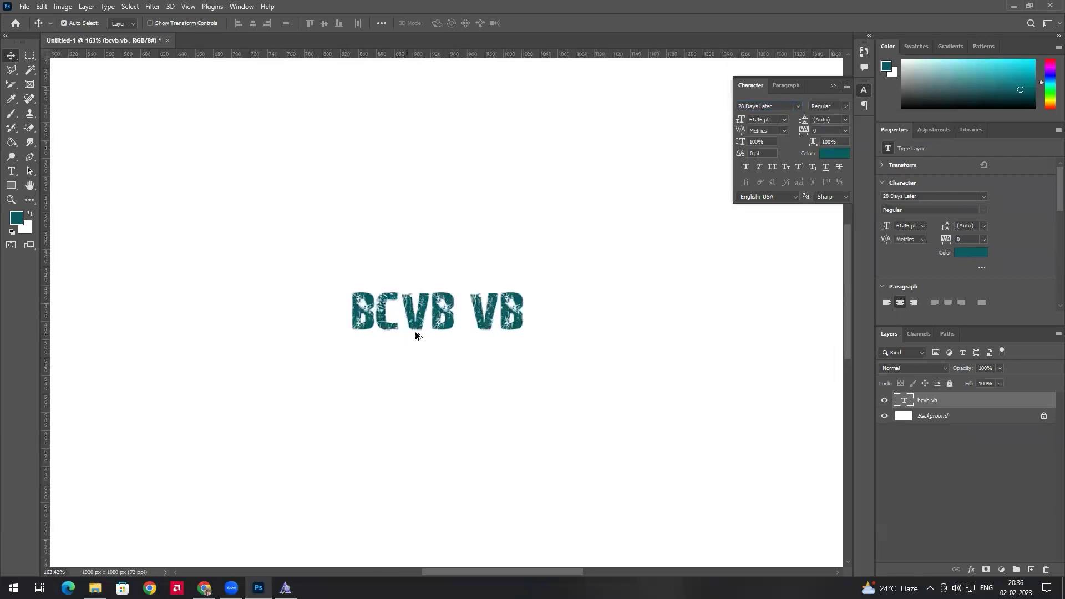
scroll(424, 327, "down", 5)
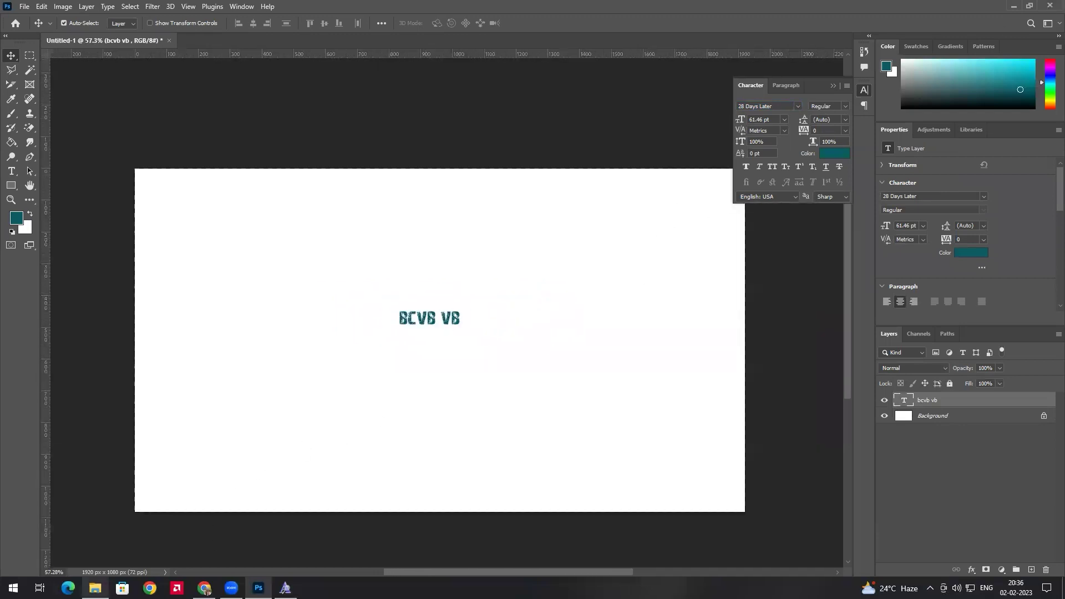
Step: Show the installed fonts in the Windows Fonts folder again and go back to the desktop
left_click(95, 588)
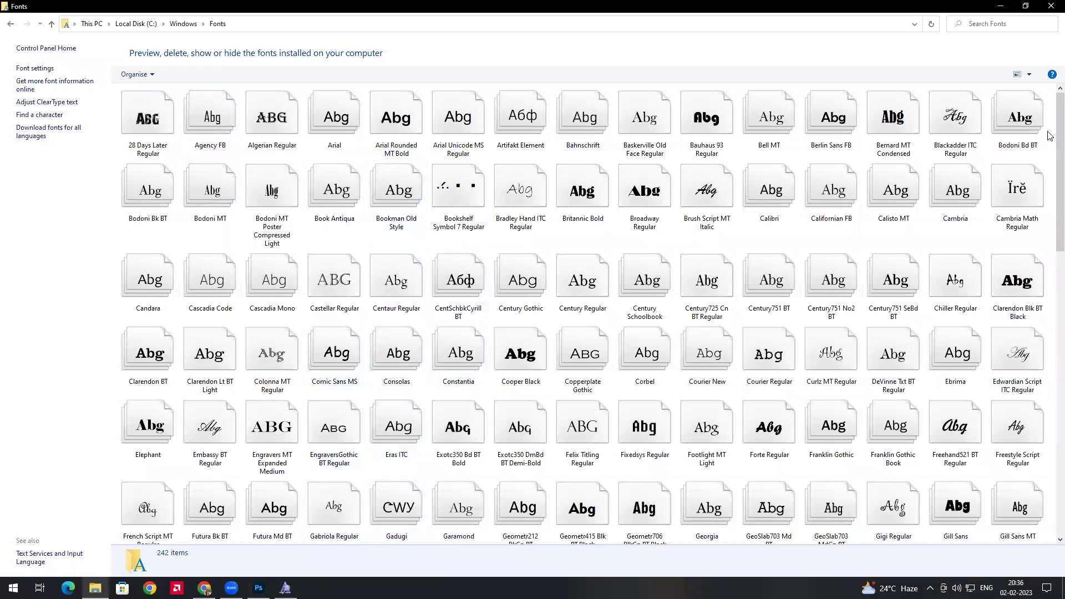
left_click(998, 5)
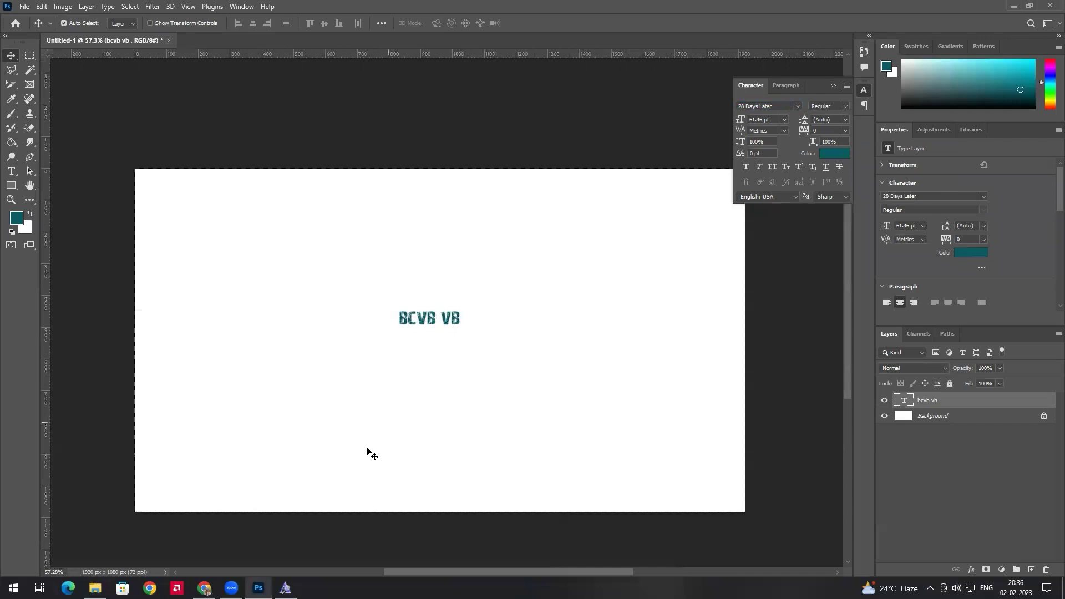
left_click(1013, 6)
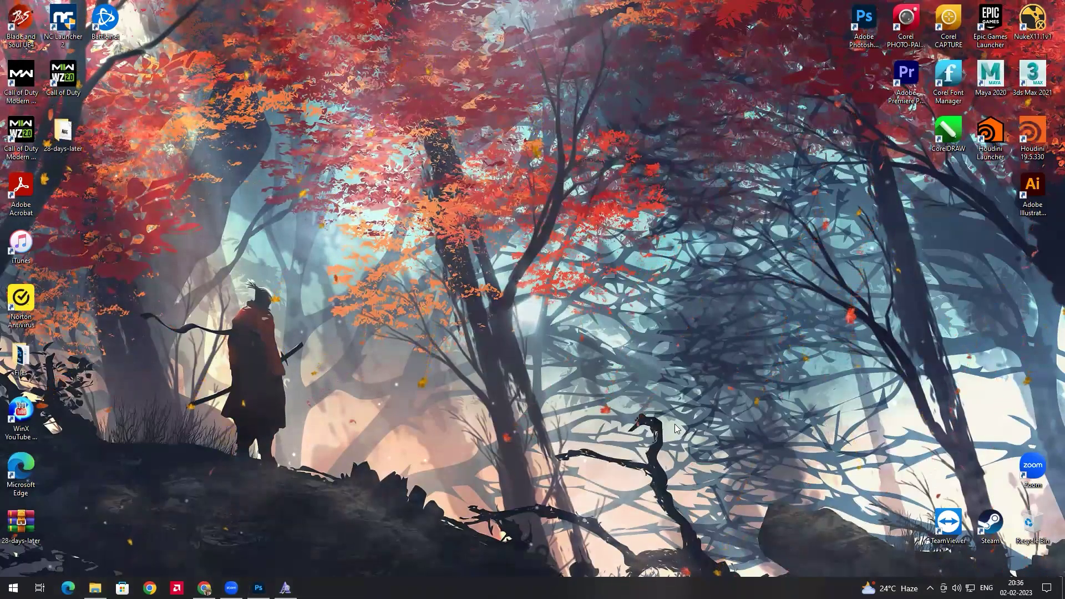
Step: Create a Microsoft Word document on the desktop, open it and enter the text "dfxcxzcv"
right_click(398, 325)
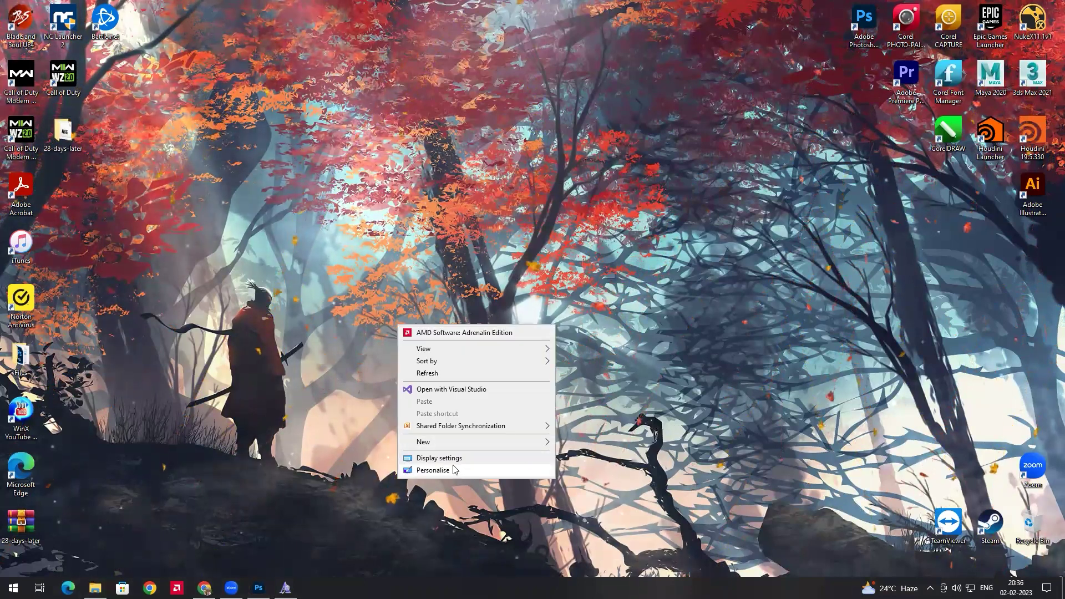
mouse_move(509, 447)
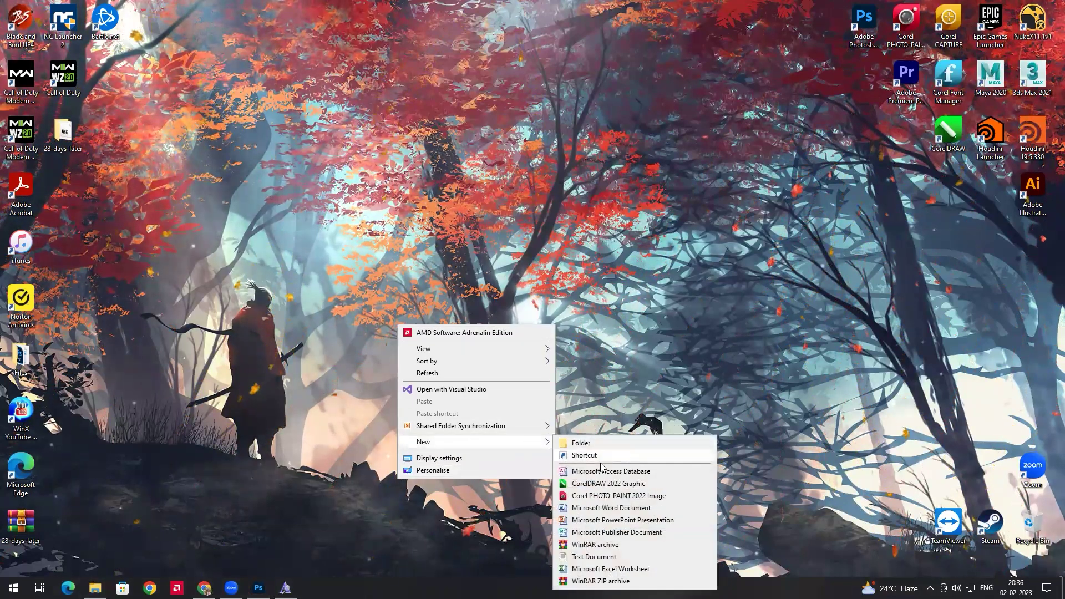
left_click(610, 507)
key("Return")
key("Return")
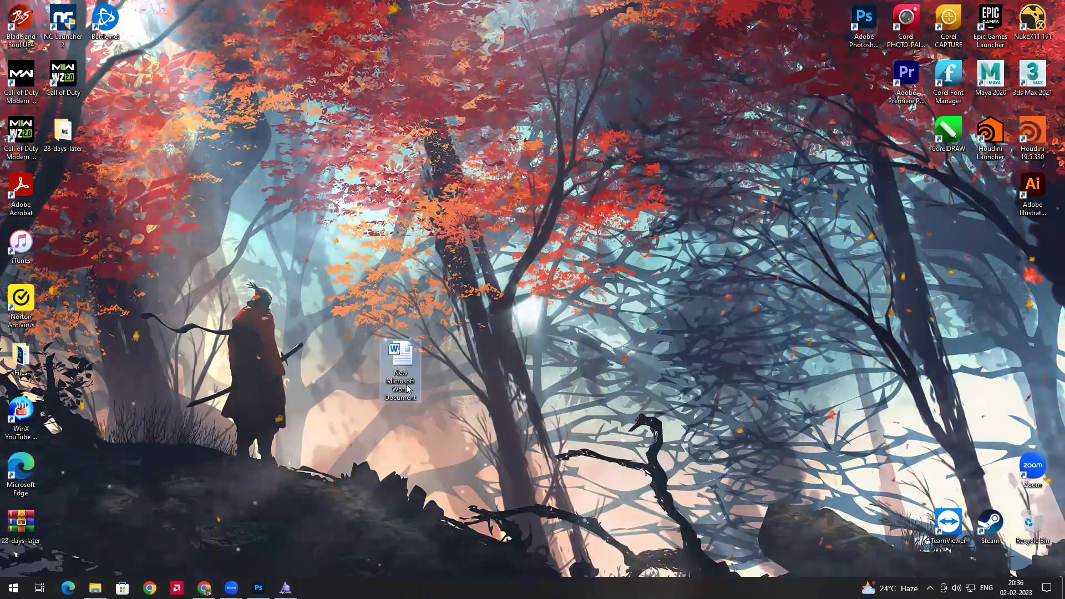
type("dfxcxzcv")
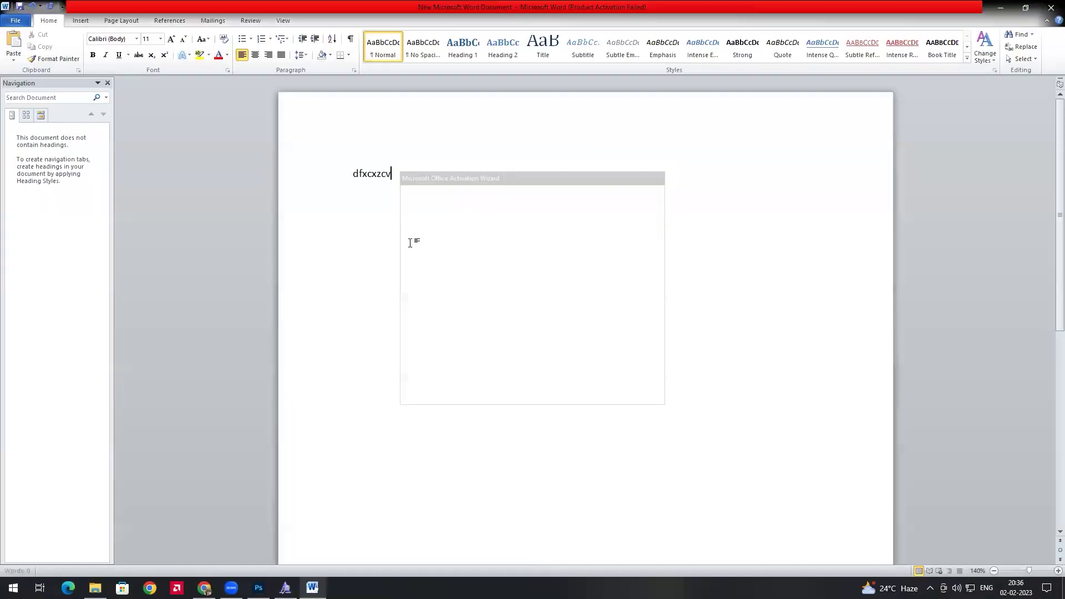
Step: Change the font of the "dfxcxzcv" text in the Word document to 28 Days Later
left_click(95, 40)
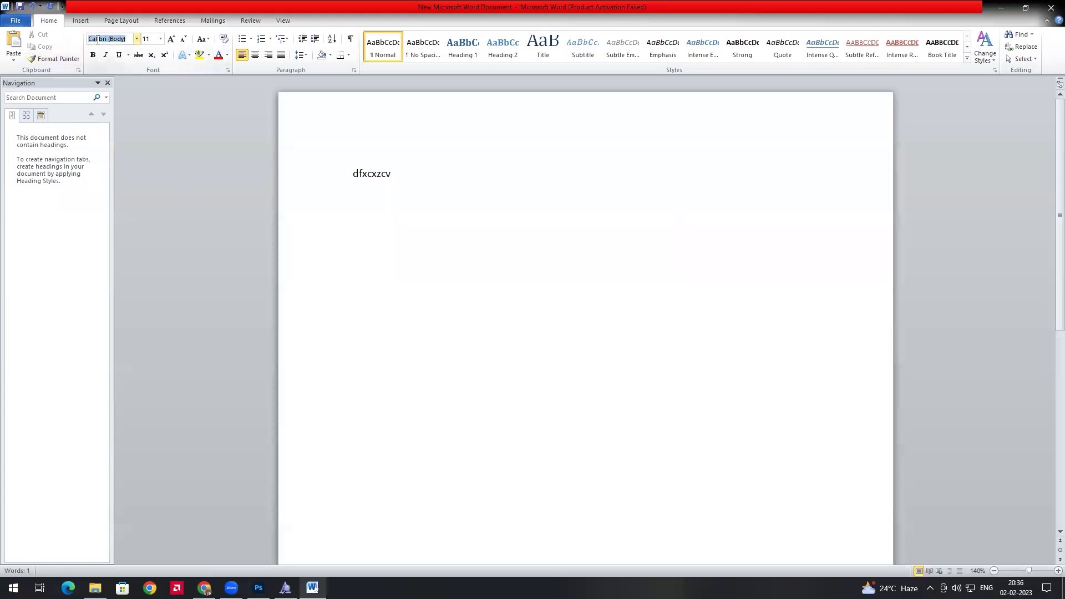
type("28")
key("Return")
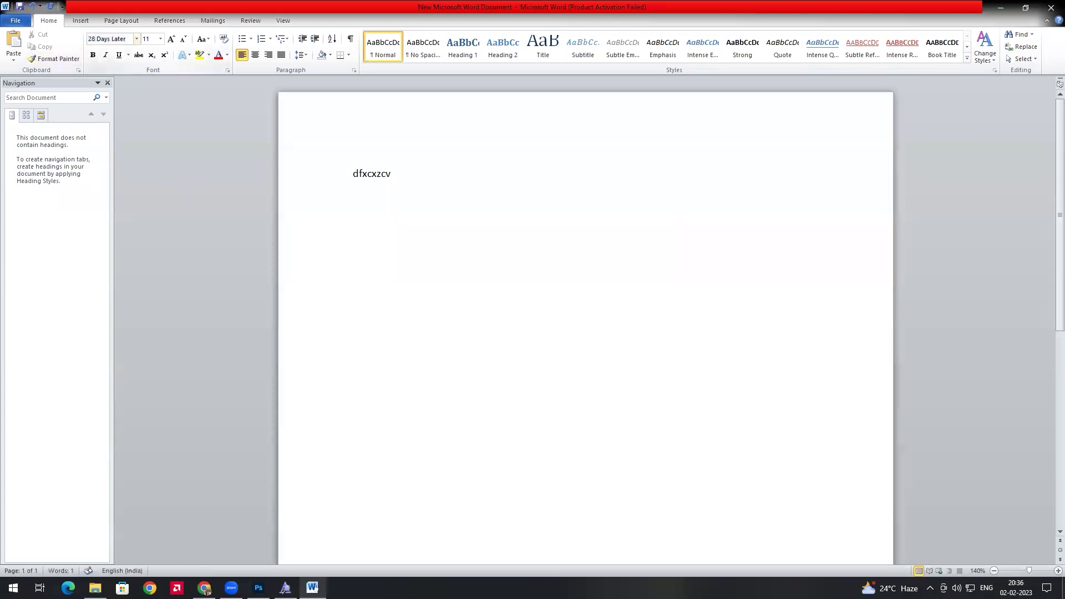
double_click(398, 174)
type("28")
key("Return")
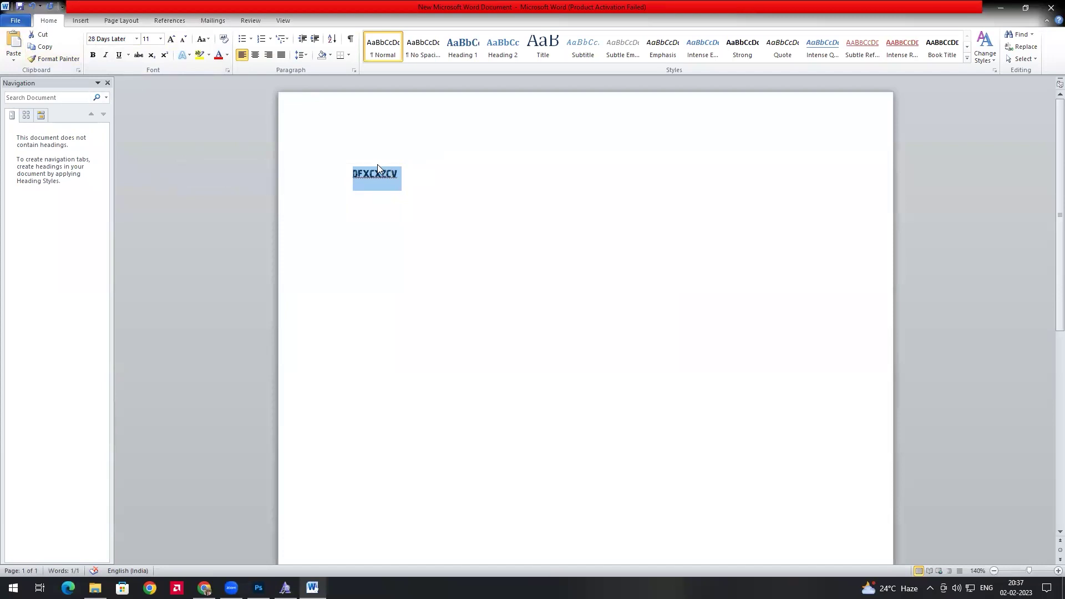
left_click(424, 178)
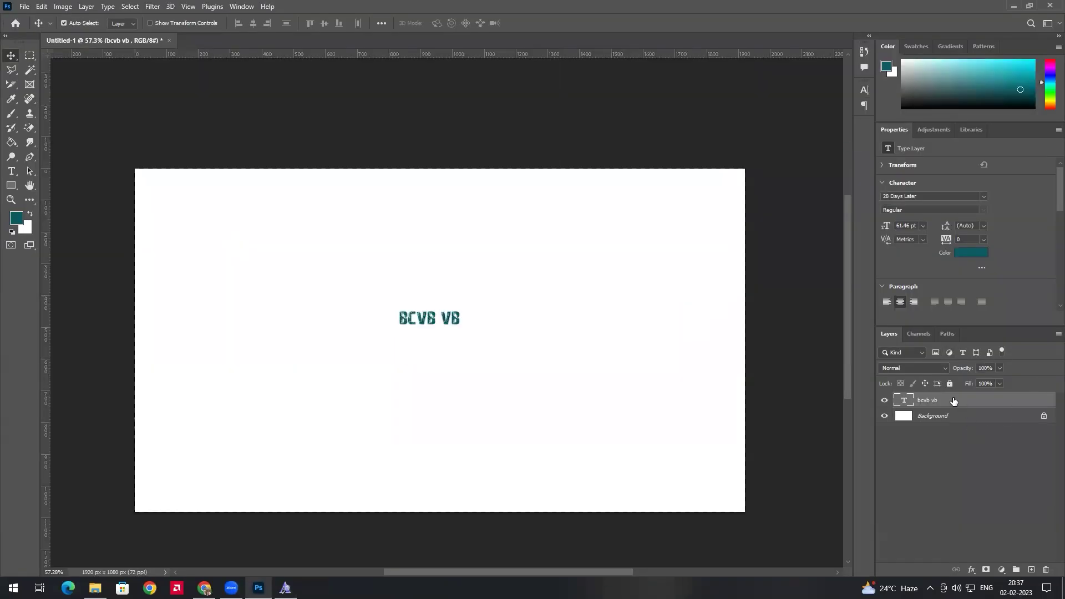
Step: In Photoshop, replace the "bcvb vb" layer with vertical text reading "xcvxcx" and place it near the canvas's right side
key("Delete")
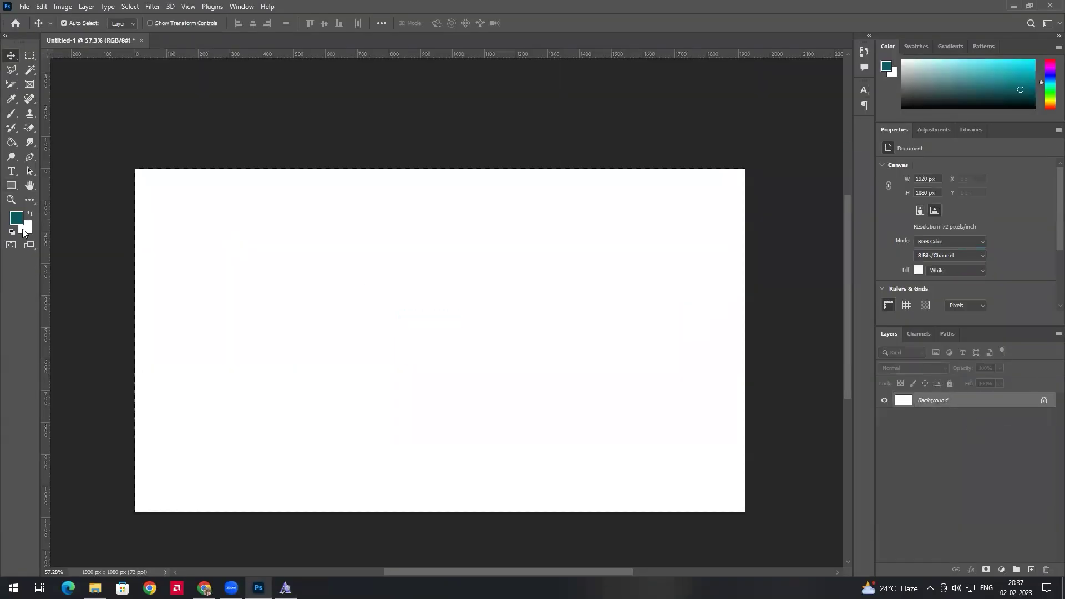
left_click(12, 171)
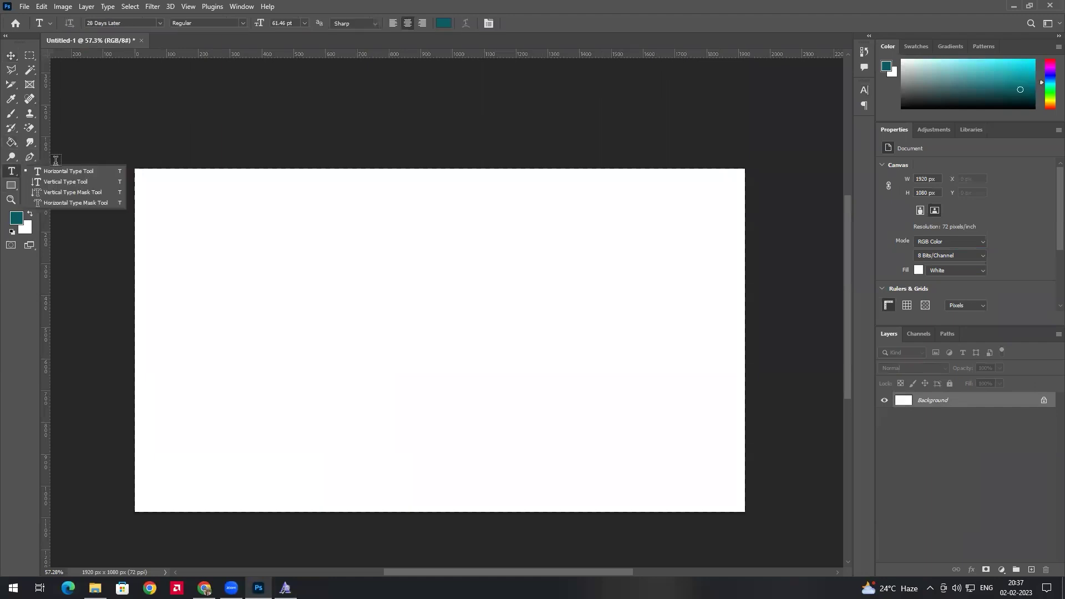
left_click(66, 182)
left_click(352, 244)
type("xcvxcx")
left_click(11, 55)
left_click_drag(367, 212, 683, 258)
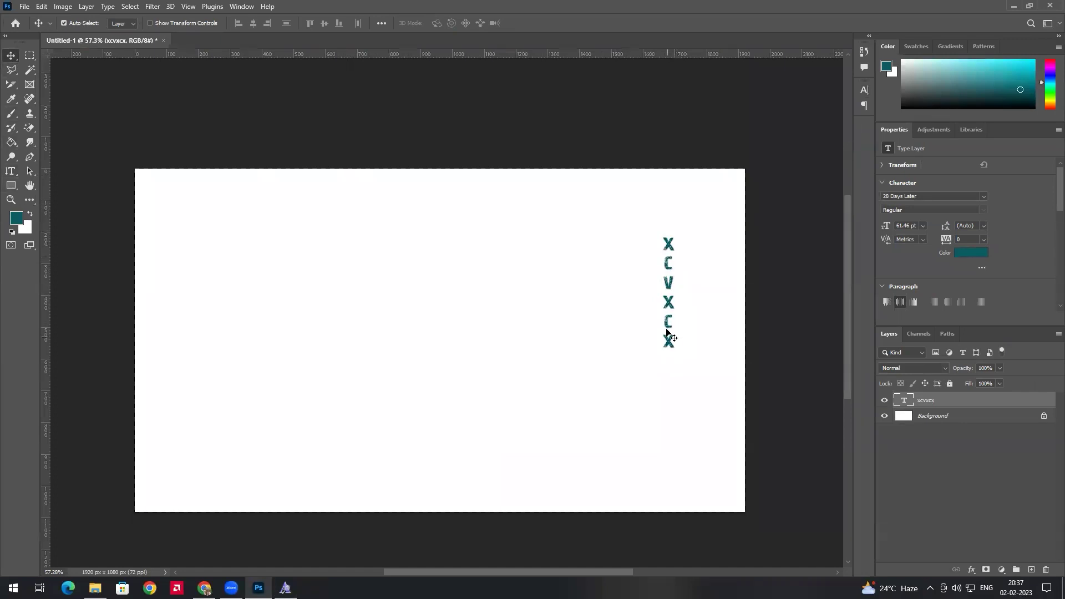
Step: Look over the type tool variants and dismiss the Layer Style dialog without applying any effect
left_click(11, 174)
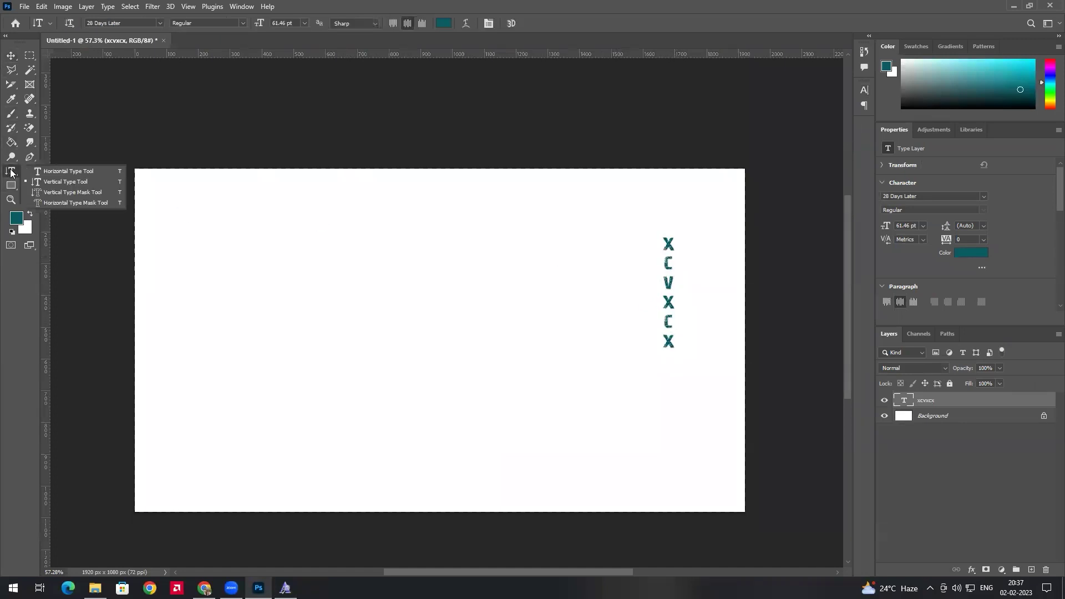
left_click(57, 182)
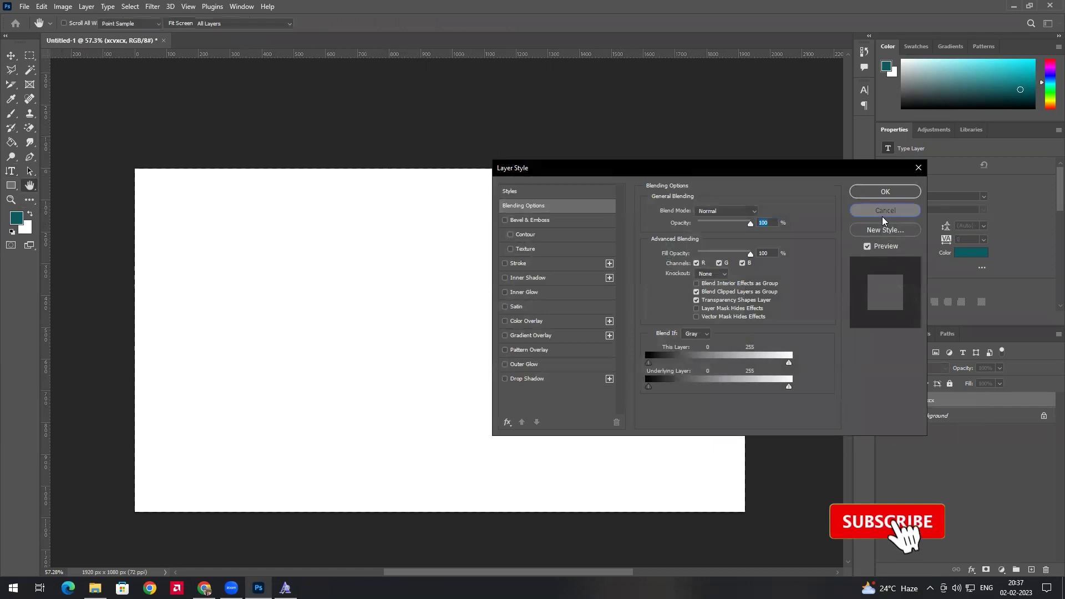
left_click(884, 209)
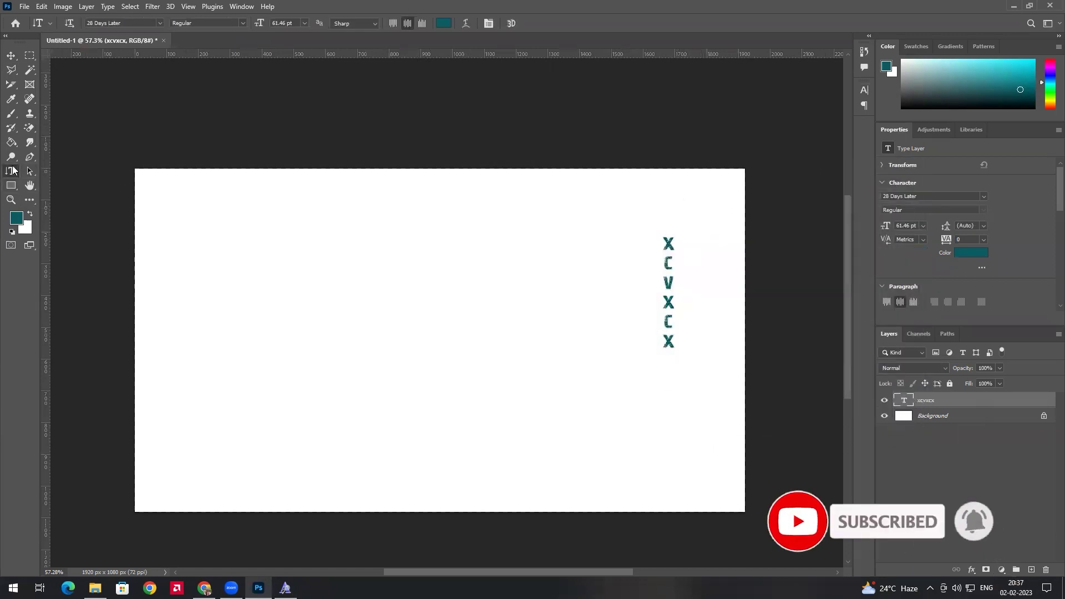
right_click(11, 171)
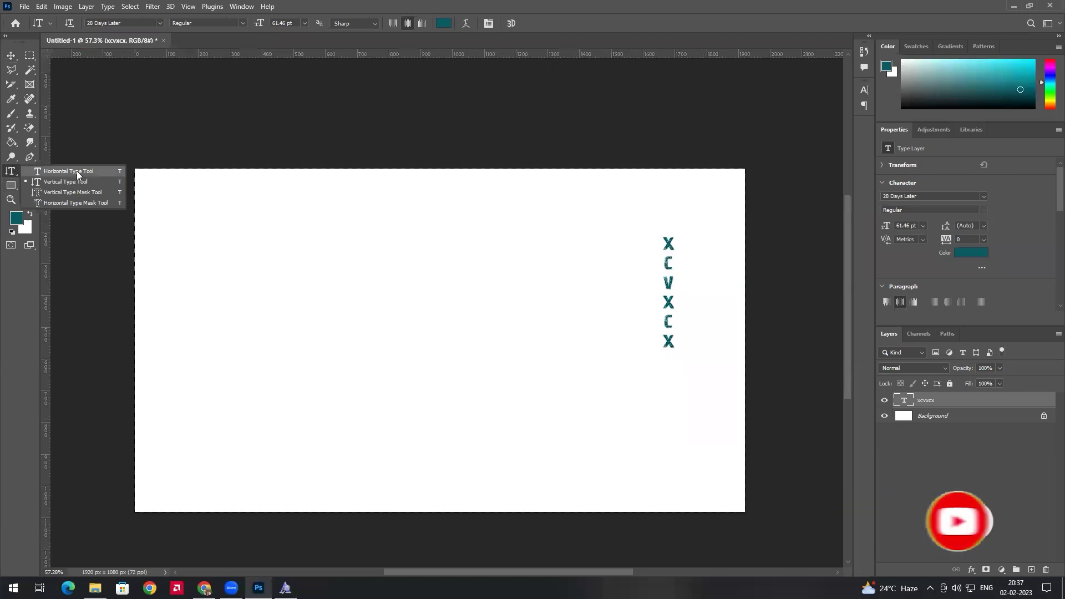